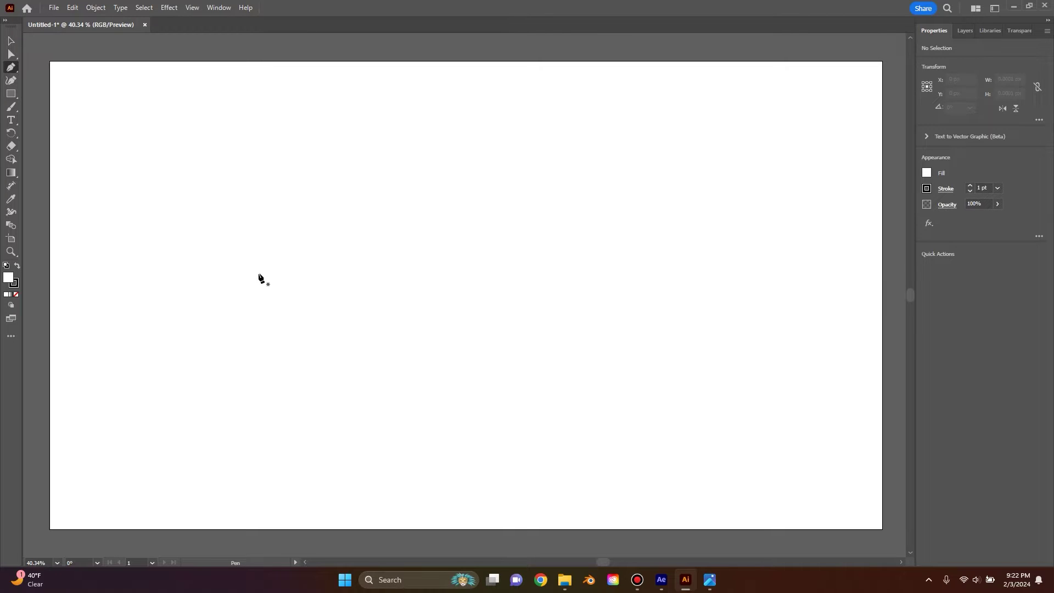
Step: Show the Layers panel so it lists Layer 1 beside the blank untitled artboard
left_click(965, 32)
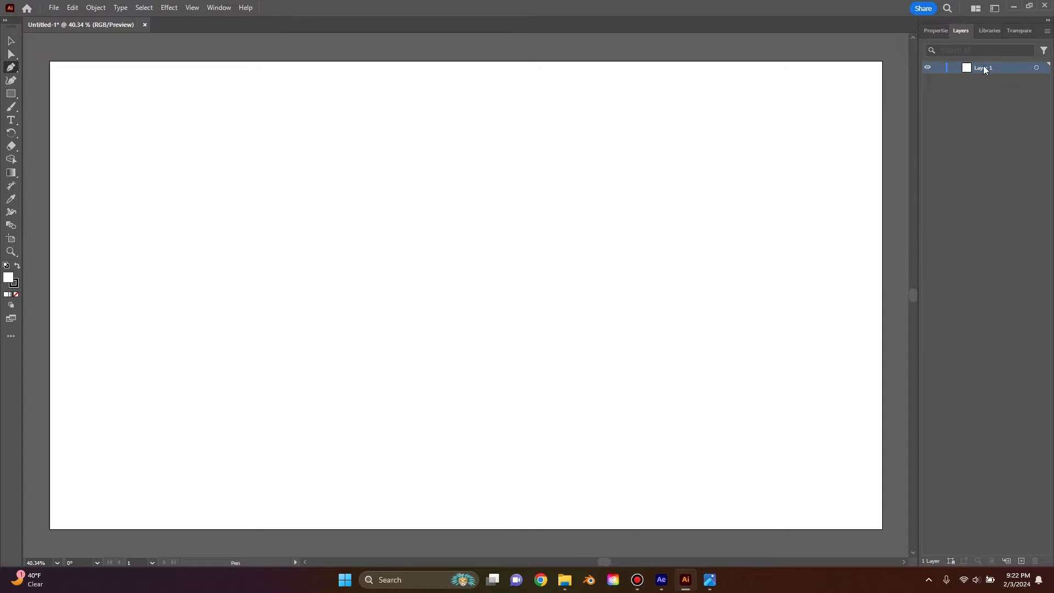
Step: Draw a closed wavy contour path with the Pen tool around the artboard
left_click(284, 256)
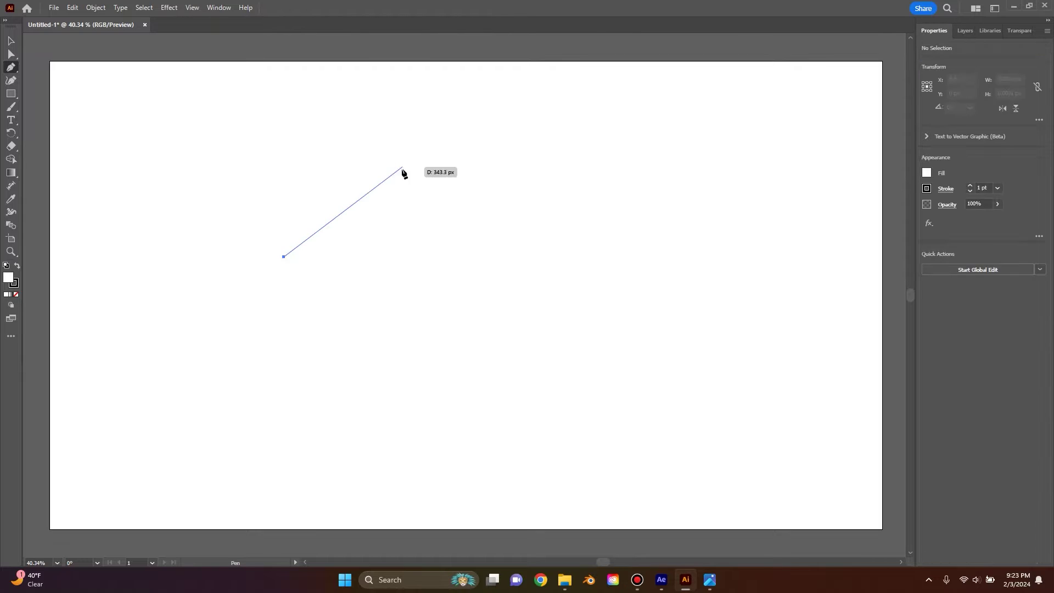
left_click_drag(417, 164, 461, 159)
left_click_drag(589, 202, 631, 292)
left_click_drag(702, 315, 696, 362)
left_click_drag(594, 405, 568, 402)
left_click_drag(437, 404, 437, 336)
left_click_drag(360, 314, 307, 321)
left_click(284, 256)
Step: Add Layer 2, then copy the contour shape and paste it onto Layer 2
key("v")
left_click(964, 30)
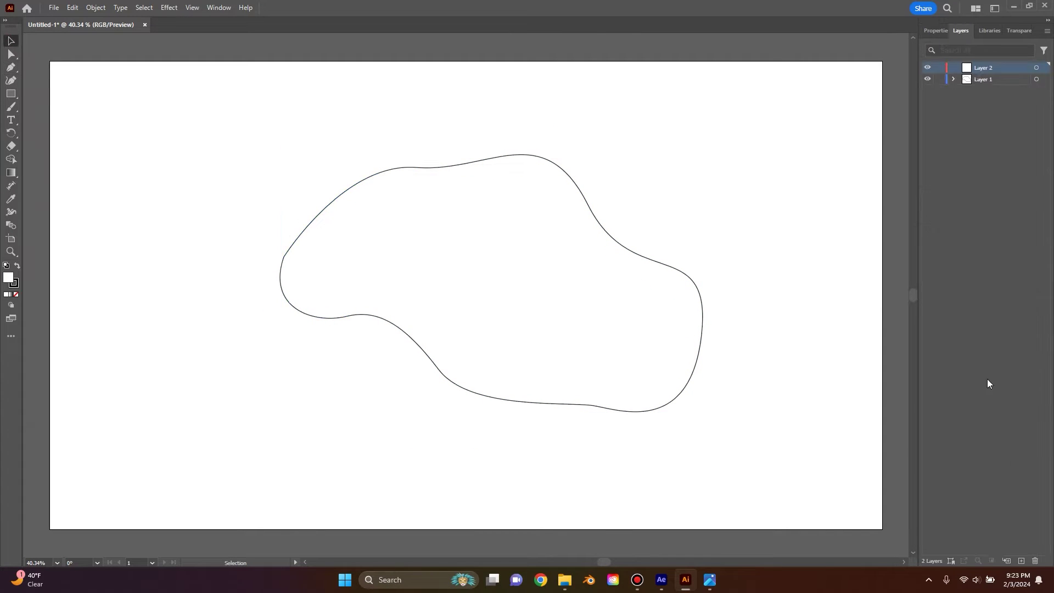
left_click(617, 245)
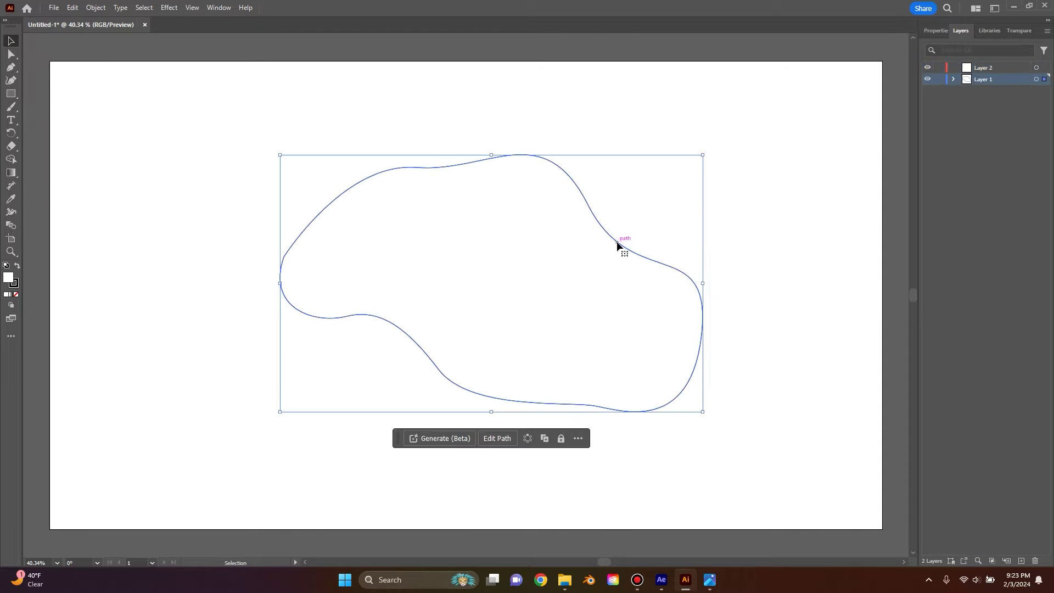
key("a")
key("v")
left_click(994, 69)
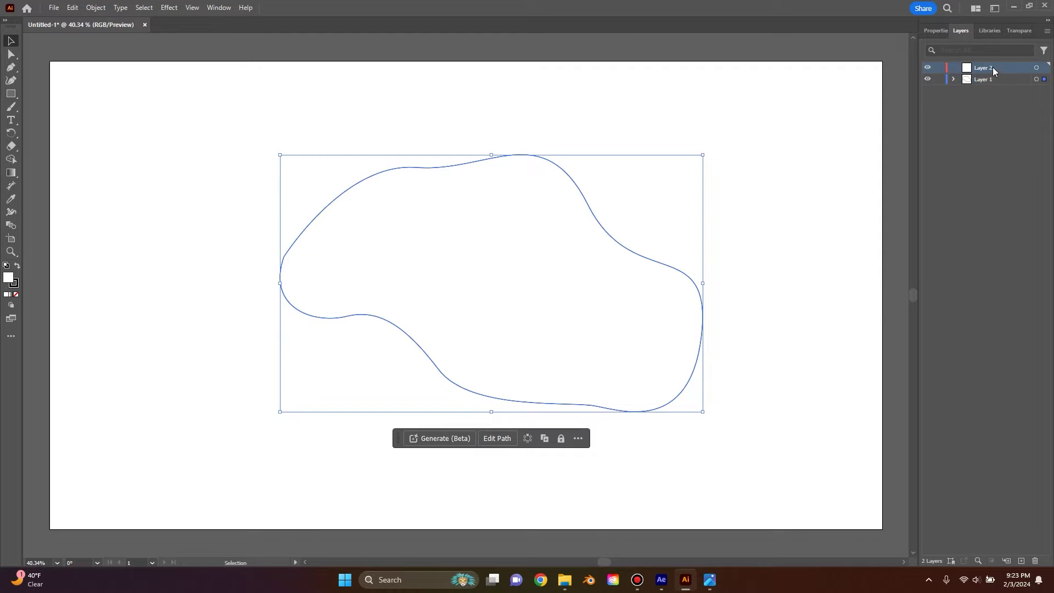
key("ctrl+c")
key("ctrl+shift+a")
key("ctrl+v")
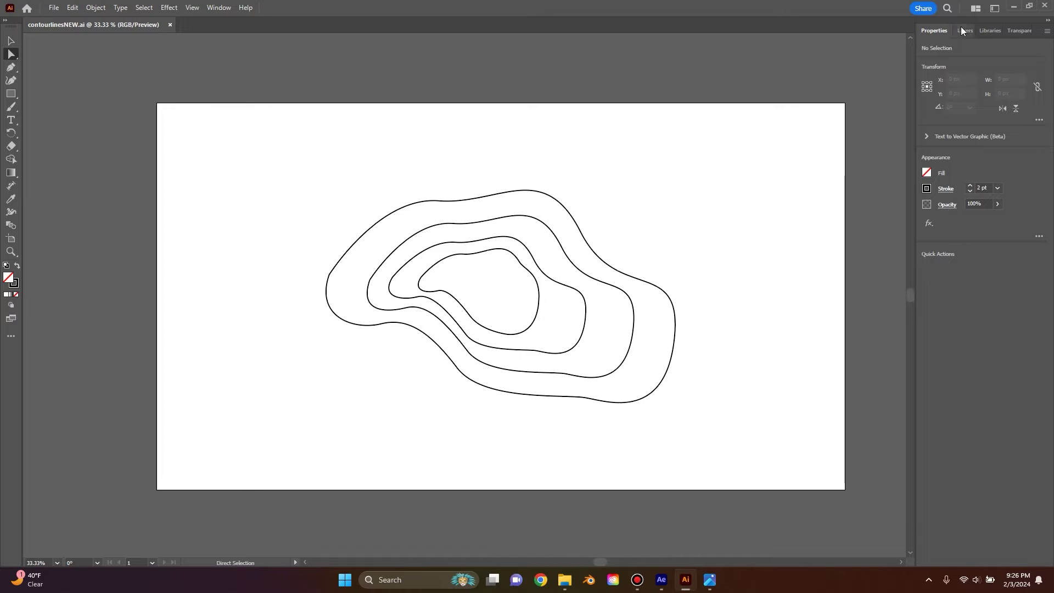
Step: Select all four contour paths and set their fill to None
left_click(960, 30)
left_click_drag(348, 144, 619, 396)
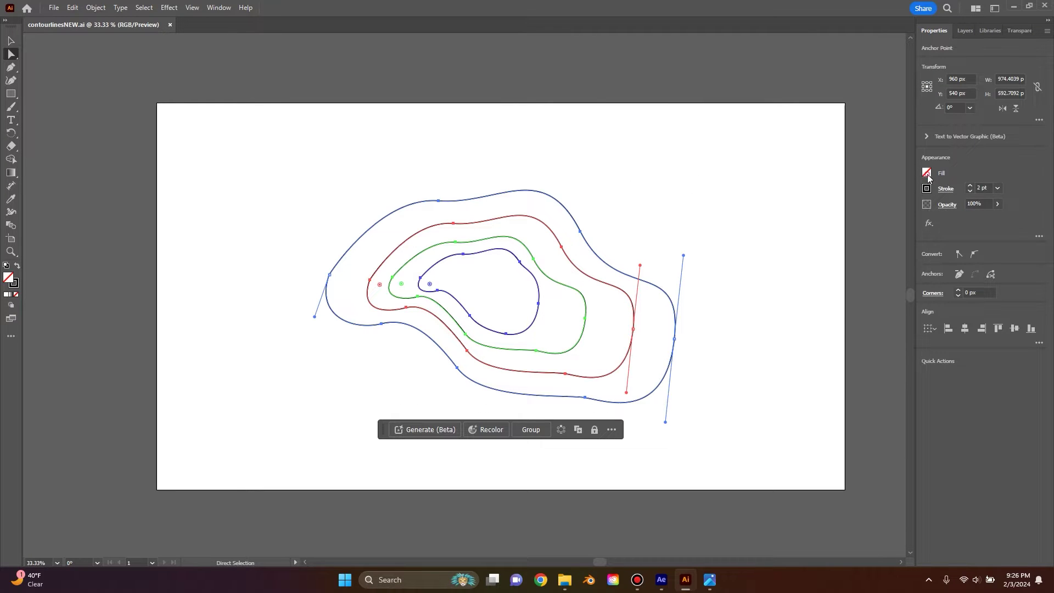
left_click(926, 172)
left_click(927, 173)
left_click(926, 173)
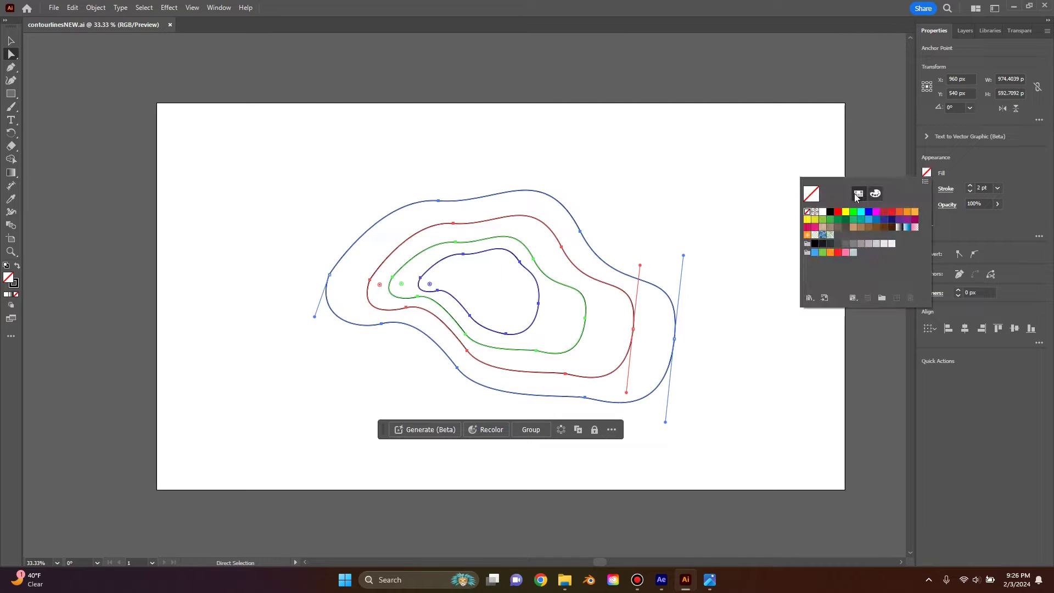
left_click(808, 213)
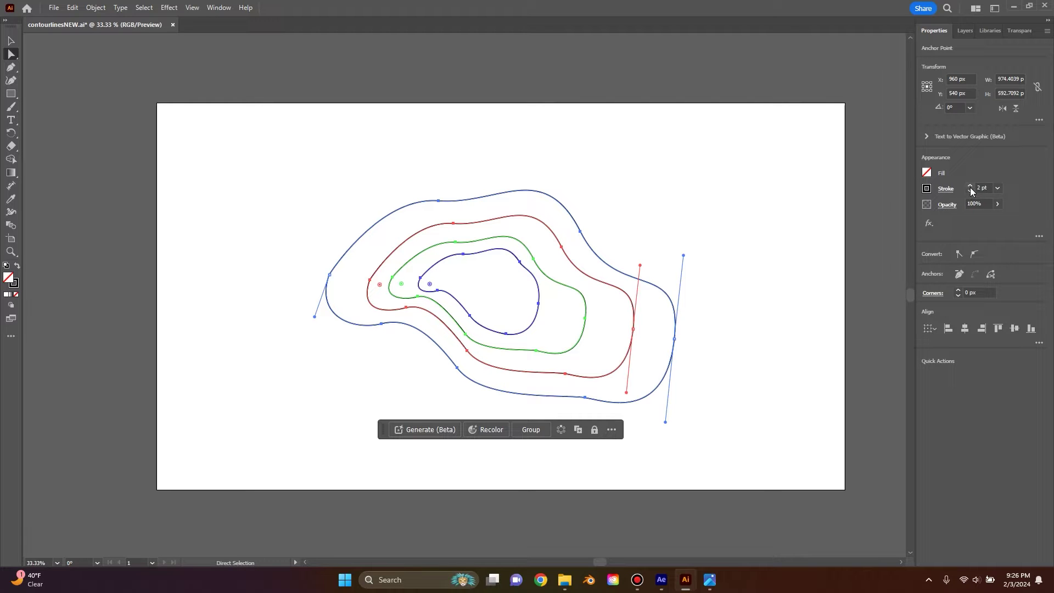
Step: Deselect the contours and save contourlinesNEW.ai with Ctrl+S
left_click(717, 212)
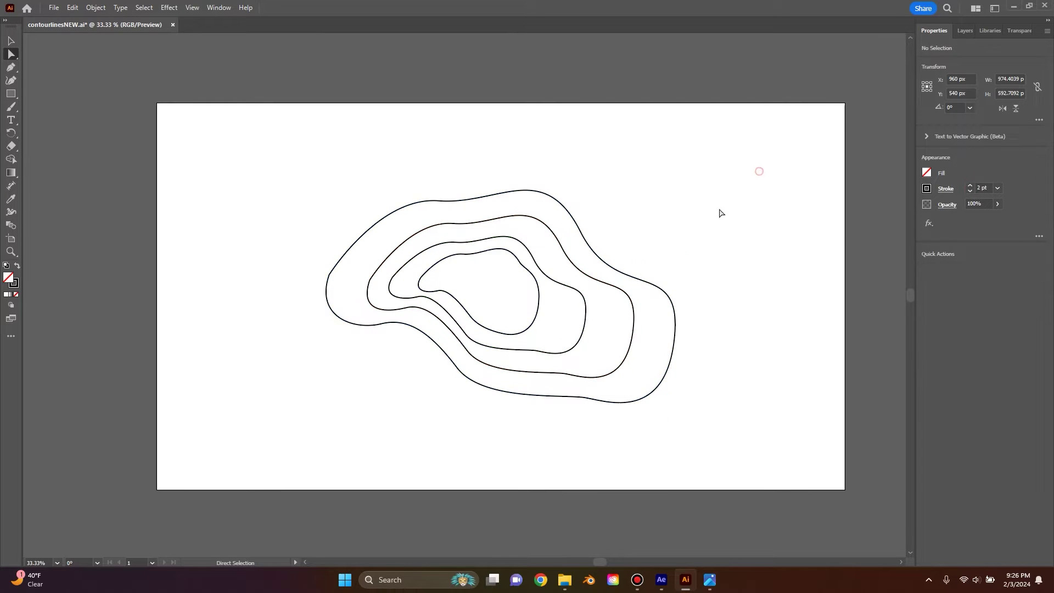
left_click_drag(689, 232, 710, 209)
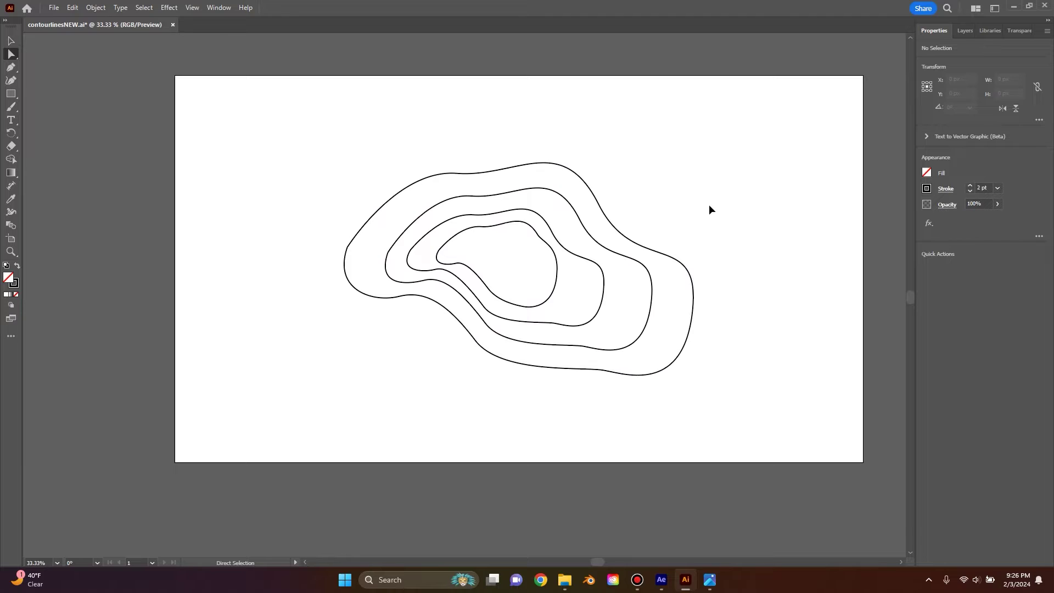
key("ctrl+s")
left_click(52, 8)
Step: Choose contourlinesNEW.ai for import through the Project panel's Import > File command
left_click(292, 123)
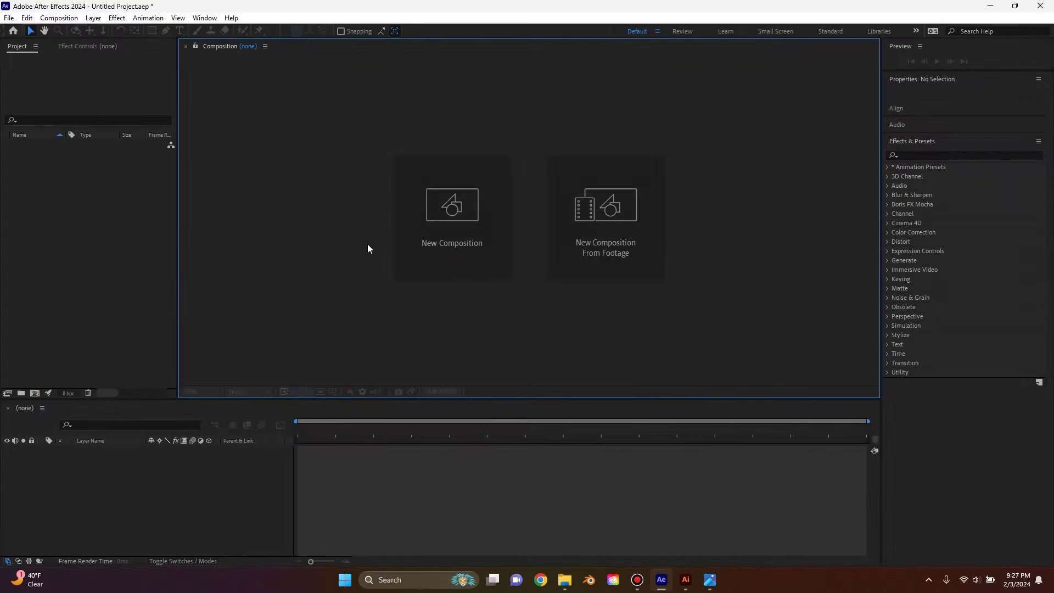
left_click(76, 221)
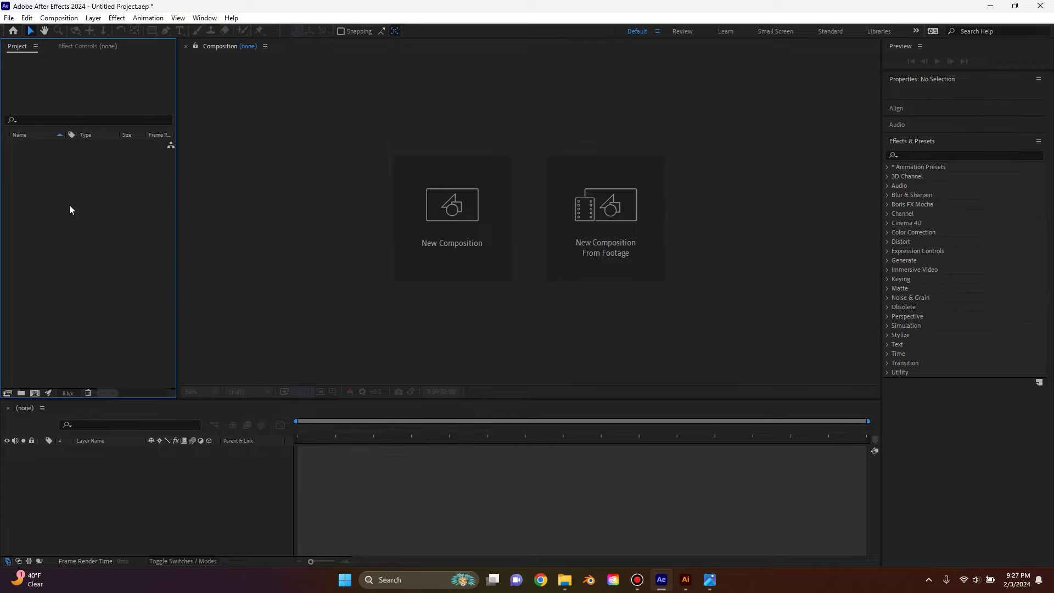
right_click(69, 205)
mouse_move(113, 264)
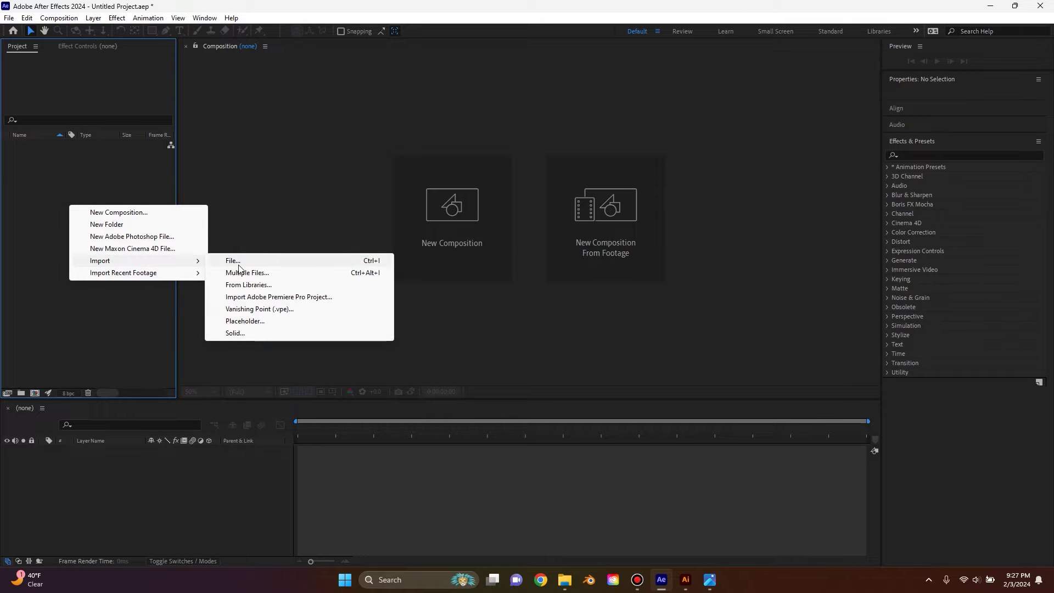
left_click(236, 261)
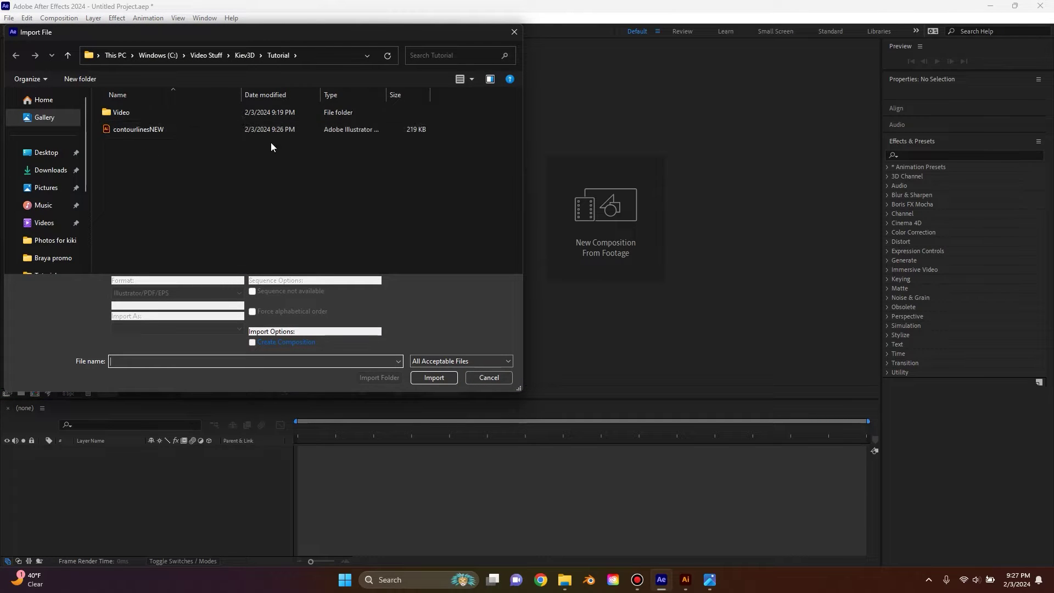
left_click(145, 129)
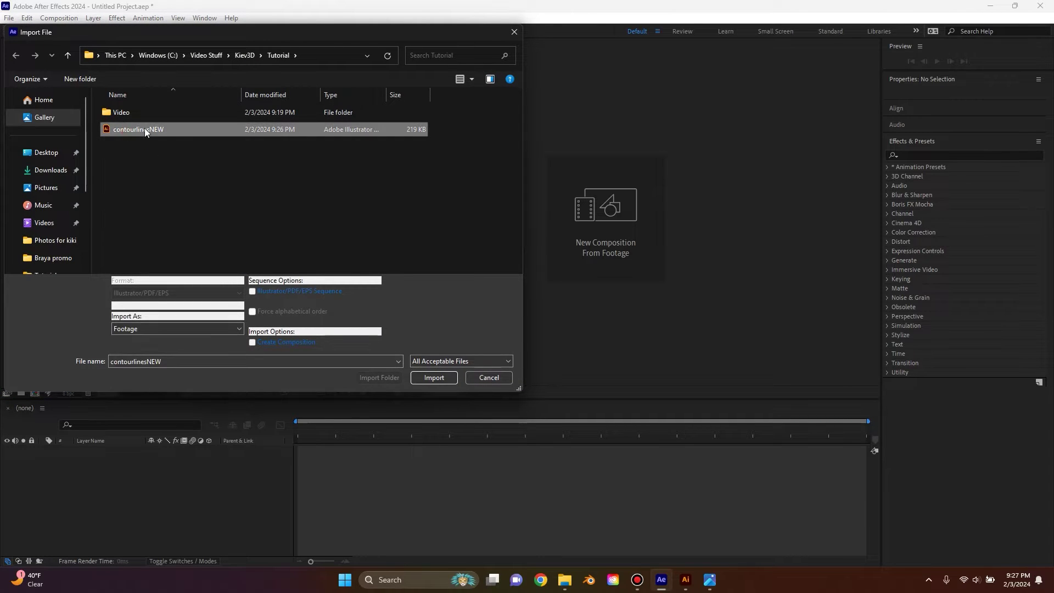
left_click(429, 381)
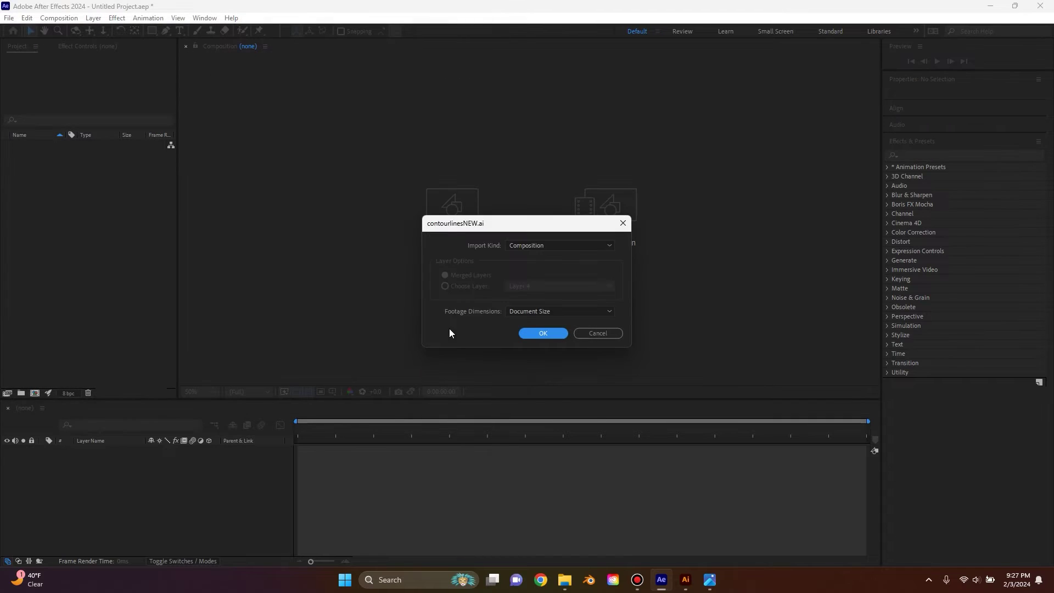
Step: Import it as a Composition with Document Size footage dimensions
left_click(519, 245)
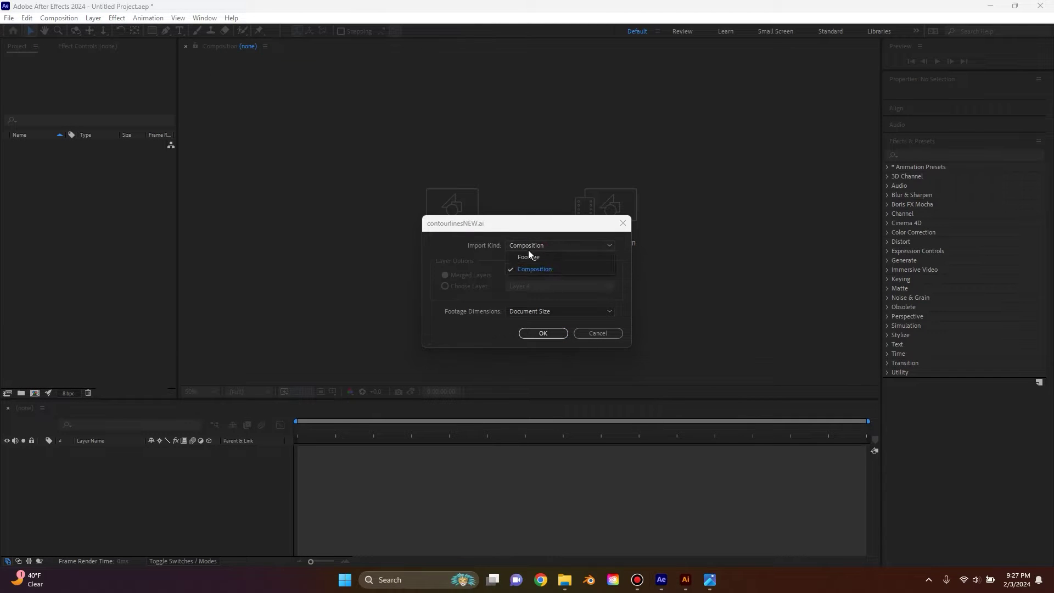
left_click(541, 269)
left_click(520, 311)
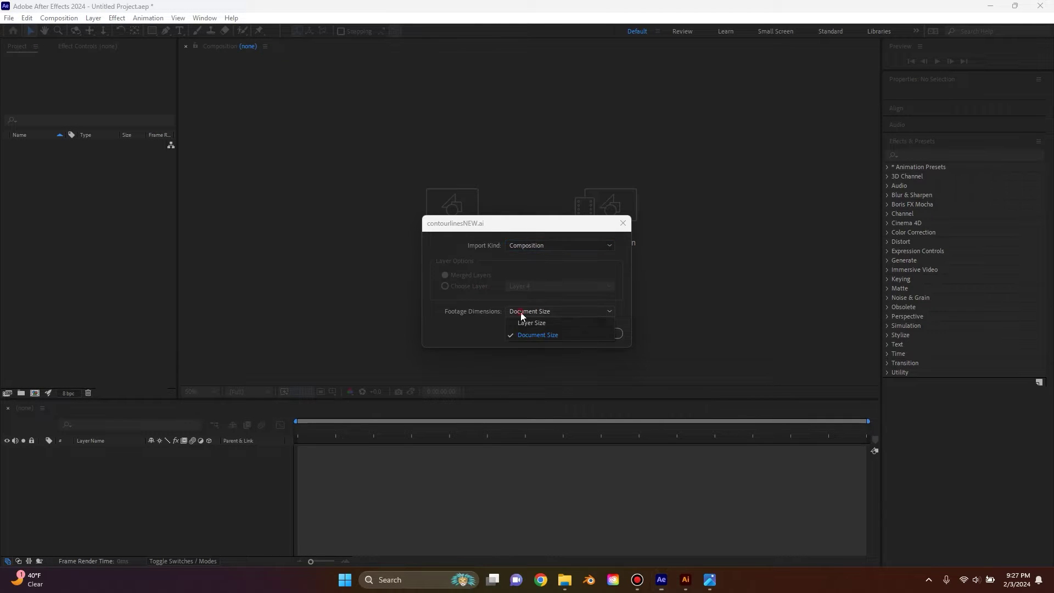
left_click(522, 313)
left_click(542, 333)
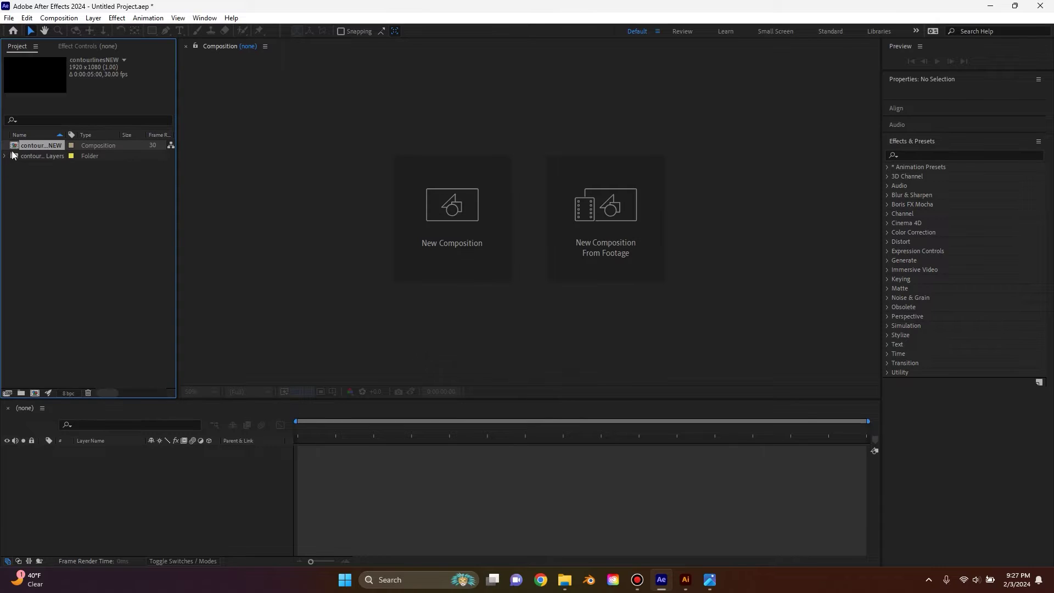
Step: Expand the imported layers folder and select the contourlinesNEW composition
left_click(6, 156)
left_click(47, 167, "shift")
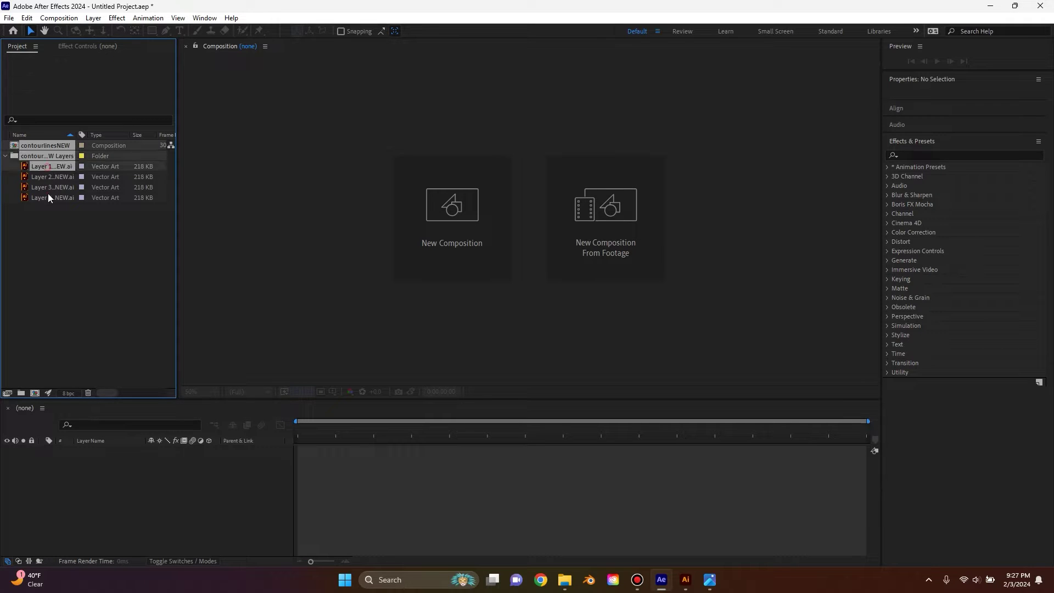
left_click(49, 196, "shift")
left_click(55, 225)
left_click(51, 146)
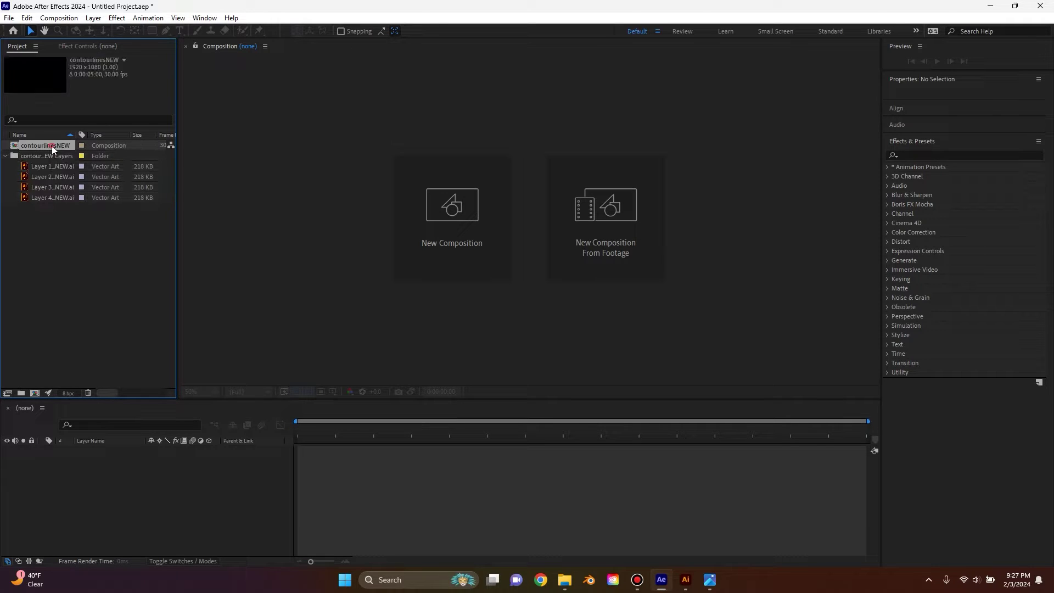
Step: Open the contourlinesNEW composition and toggle the transparency grid off and back on
double_click(53, 146)
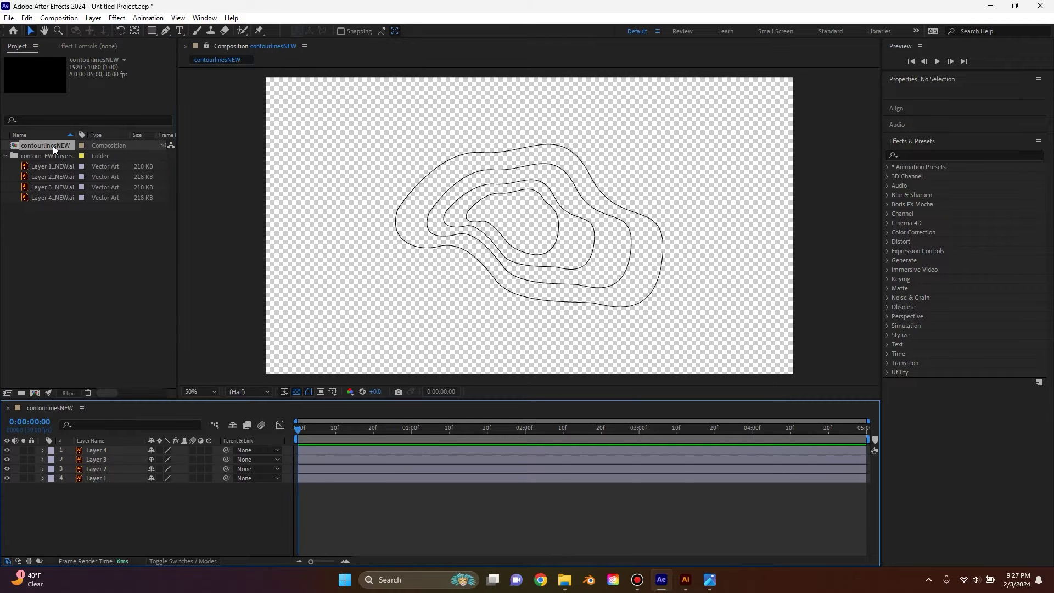
left_click(297, 391)
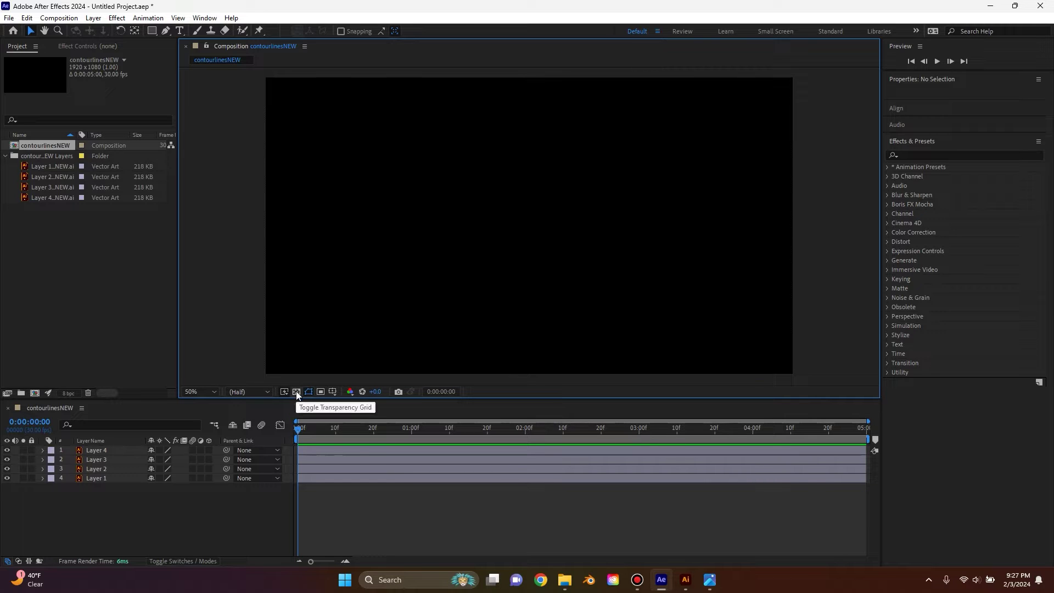
left_click(296, 391)
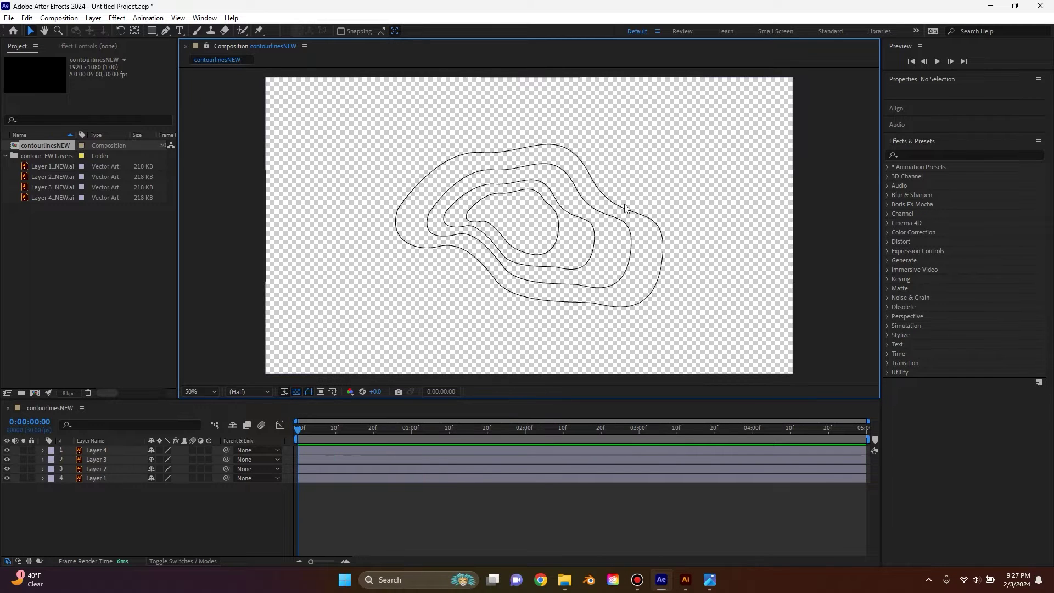
scroll(586, 228, "up", 2)
scroll(586, 228, "down", 2)
Step: Create shapes from the four vector layers, producing Layer 1–4 Outlines
left_click(123, 515)
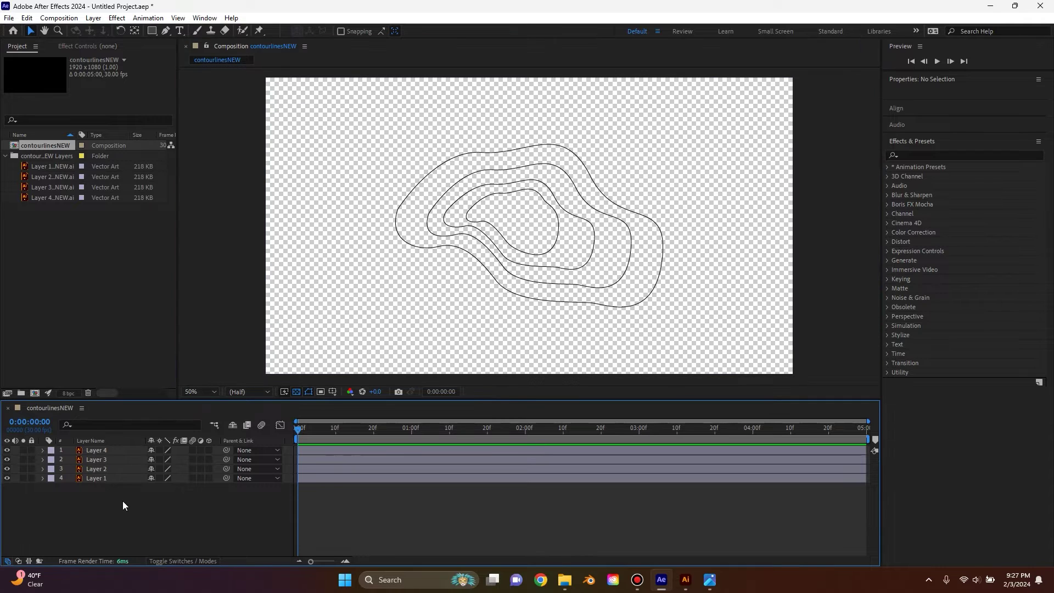
left_click_drag(123, 501, 98, 451)
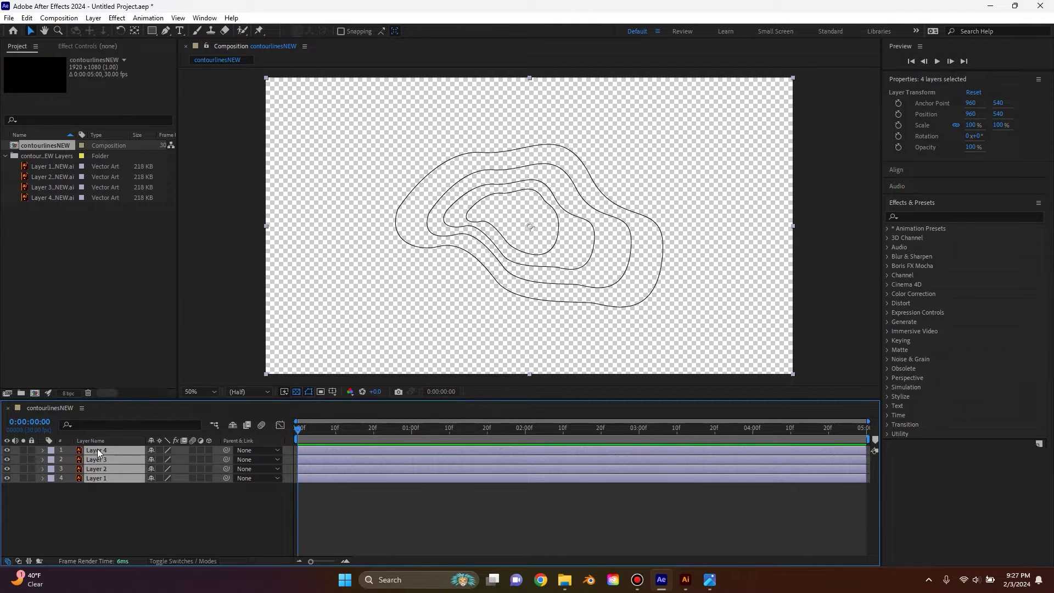
right_click(98, 451)
mouse_move(140, 351)
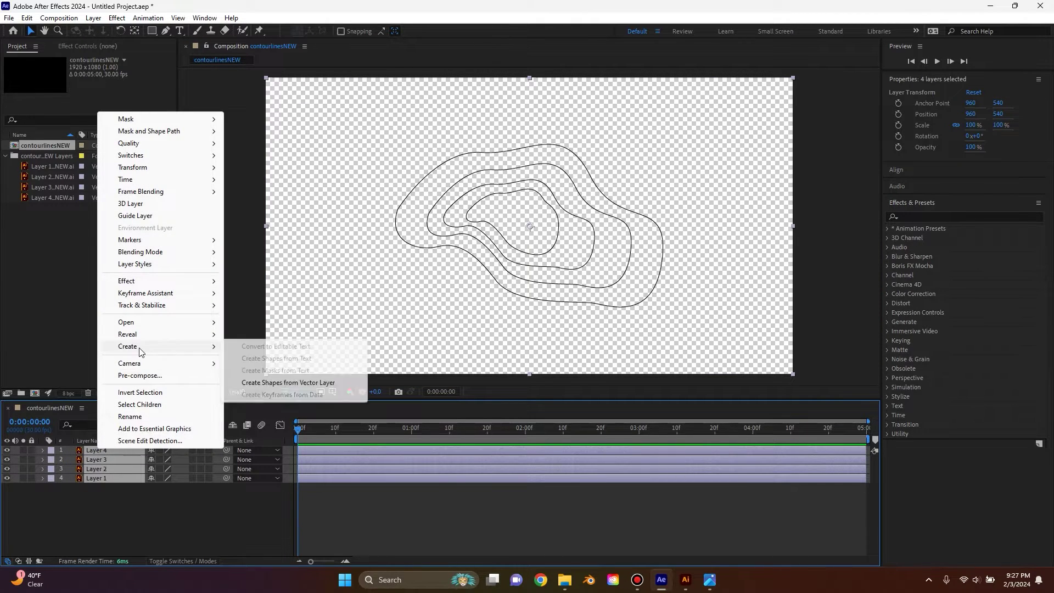
left_click(252, 383)
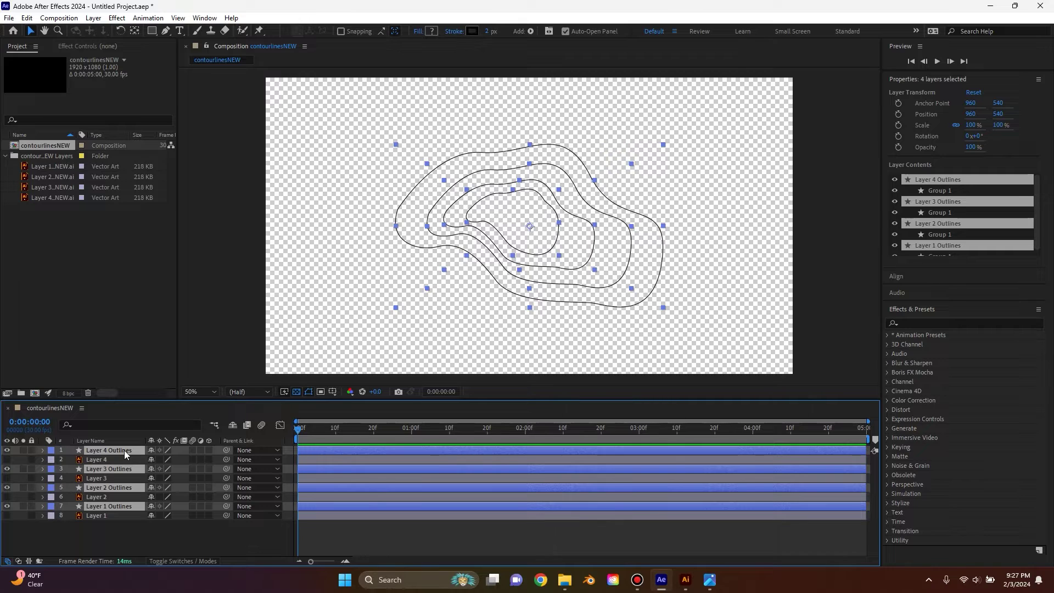
Step: Delete the original Layer 1–4 vector layers
left_click(105, 460)
left_click(101, 478, "ctrl")
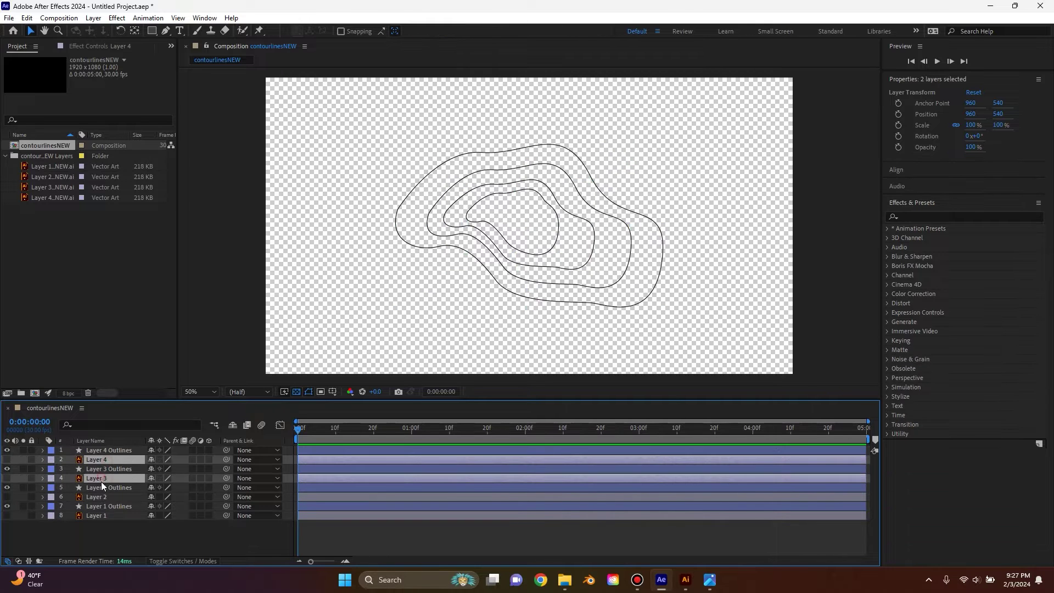
left_click(101, 497, "ctrl")
left_click(95, 515, "ctrl")
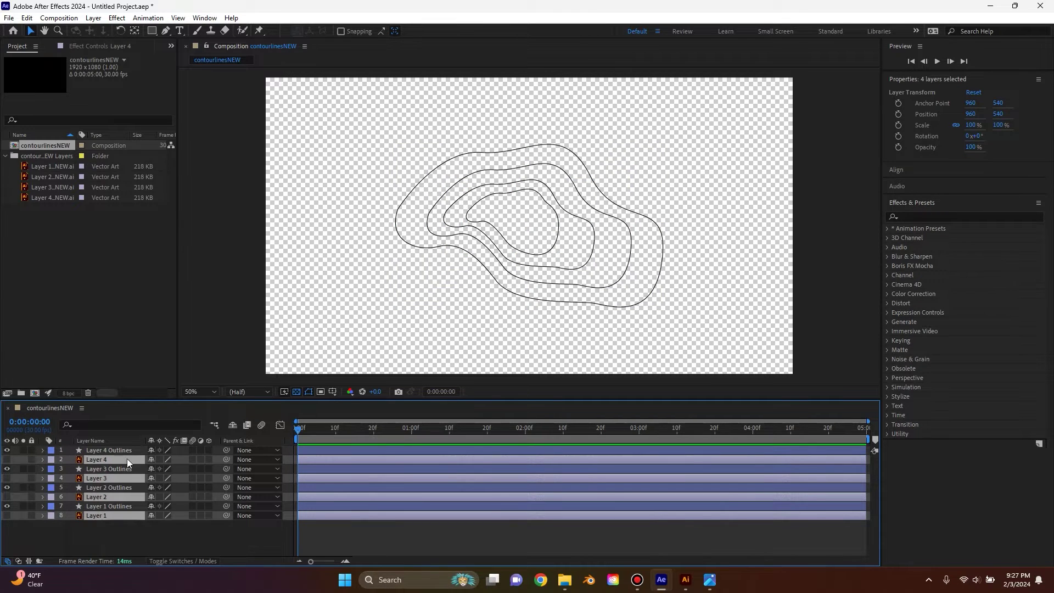
key("Delete")
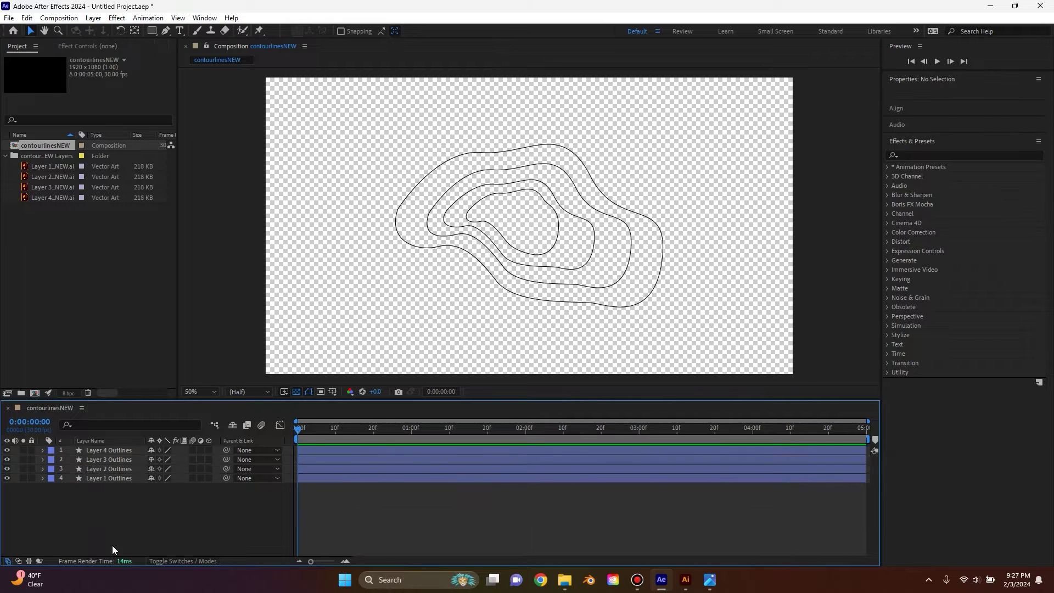
Step: Turn on the 3D switch for all four Outlines layers
left_click(112, 450)
left_click(114, 477, "shift")
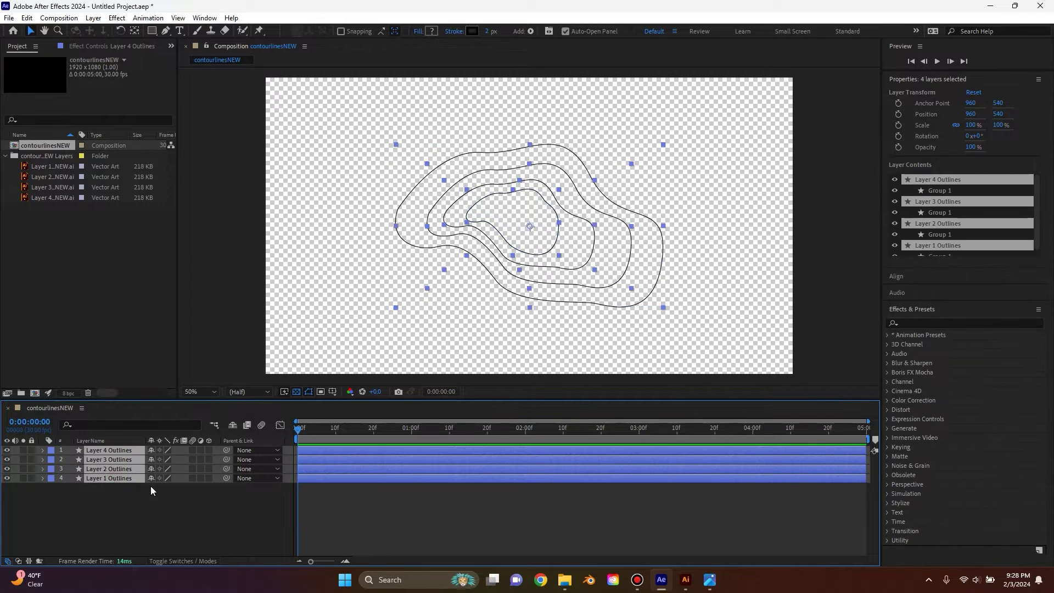
left_click(209, 450)
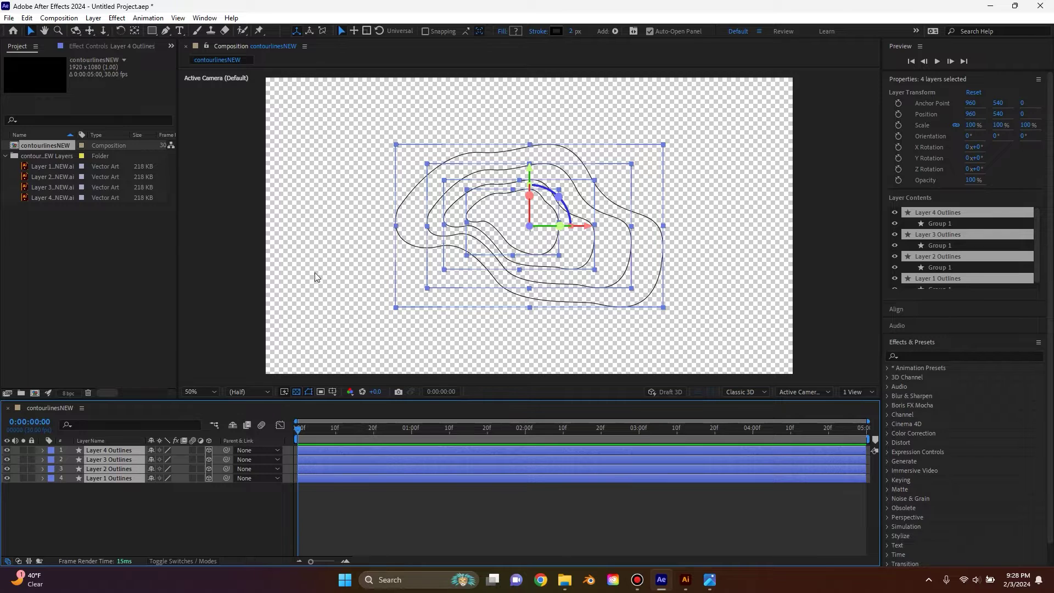
left_click(272, 293)
Step: Add a Two-Node Camera, Camera 1, to the composition
right_click(114, 521)
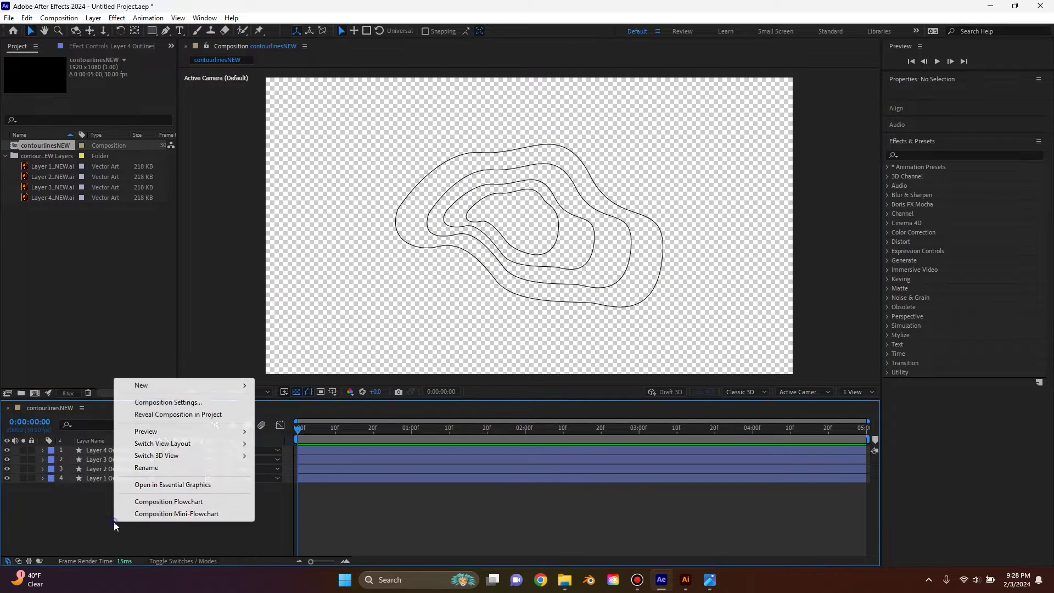
mouse_move(230, 386)
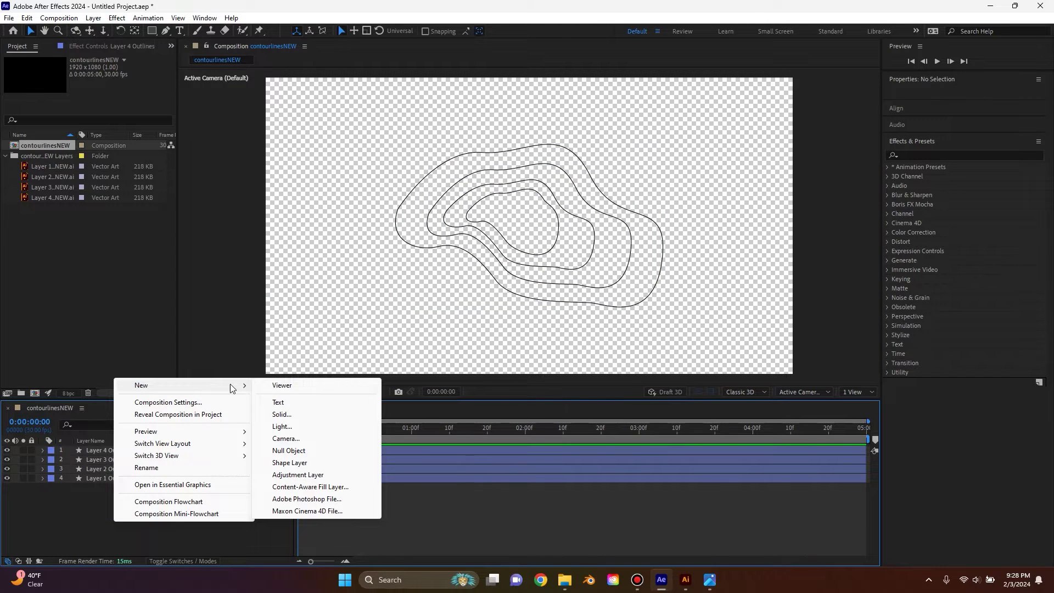
left_click(295, 437)
left_click(455, 186)
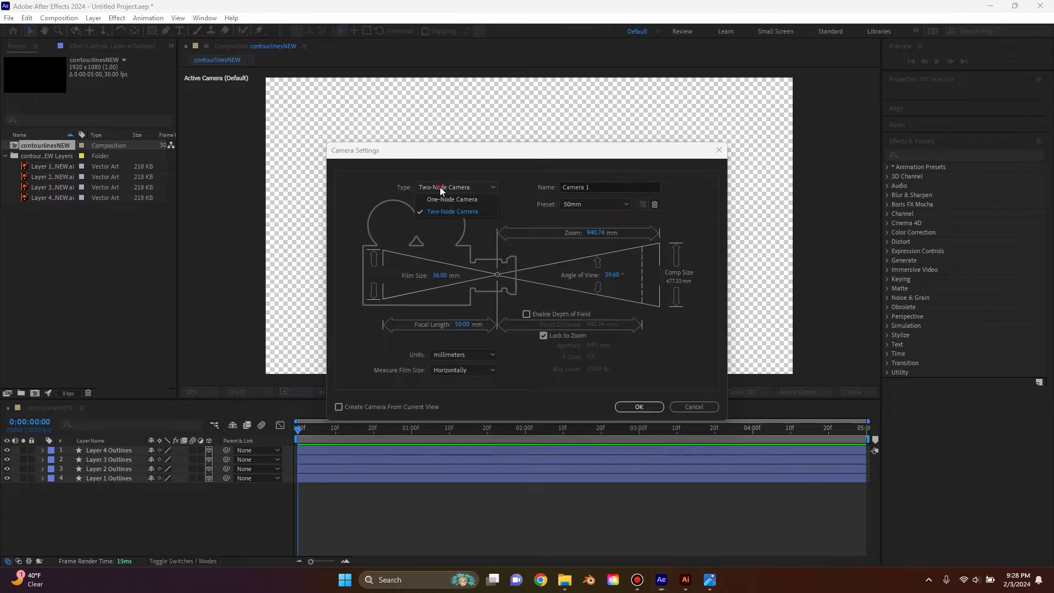
left_click(472, 209)
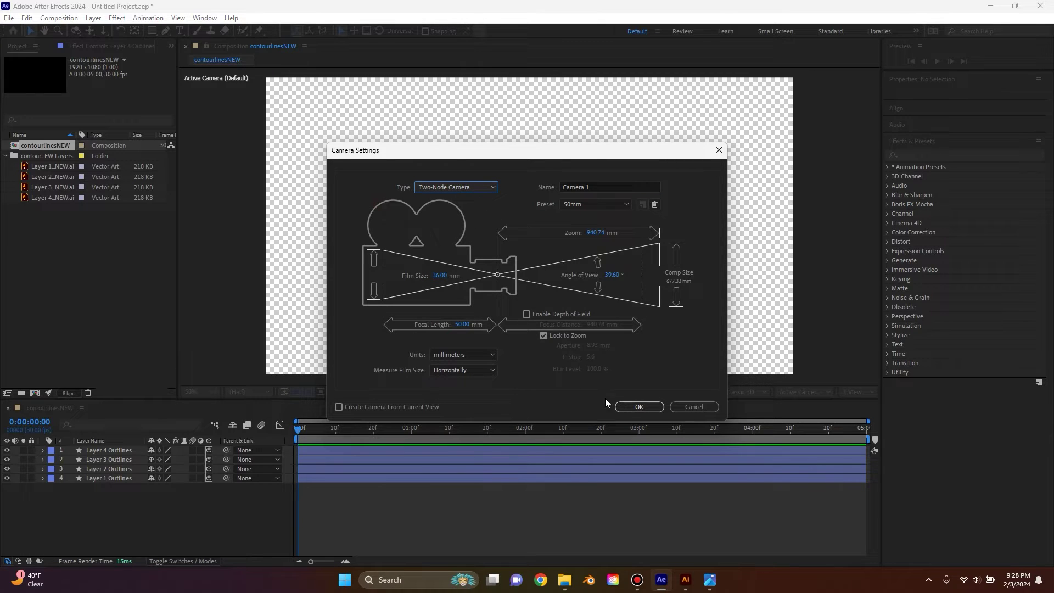
left_click(638, 406)
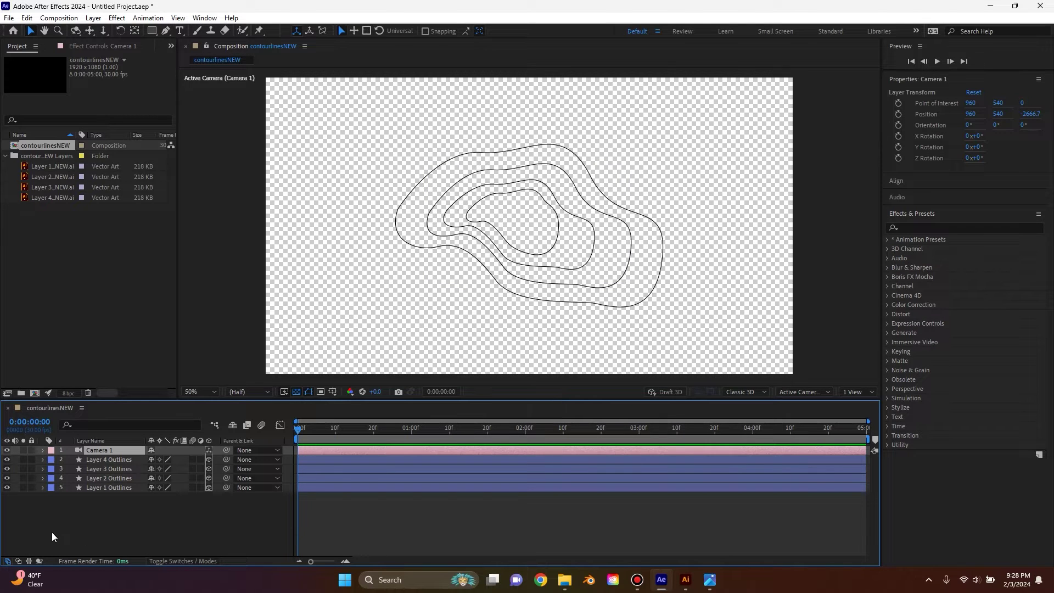
Step: Create an orbit null for Camera 1
right_click(104, 450)
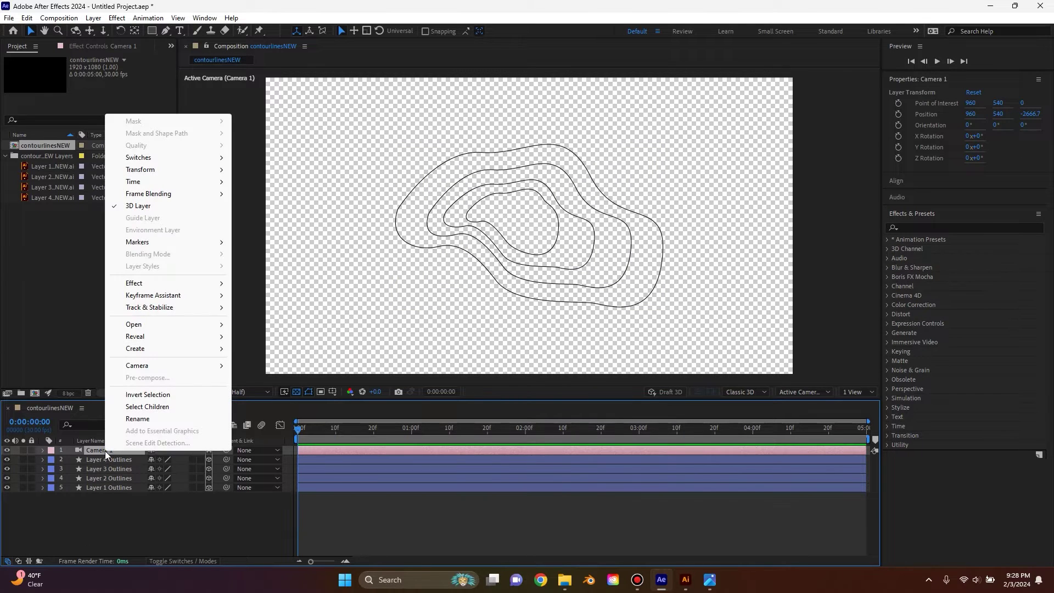
mouse_move(173, 369)
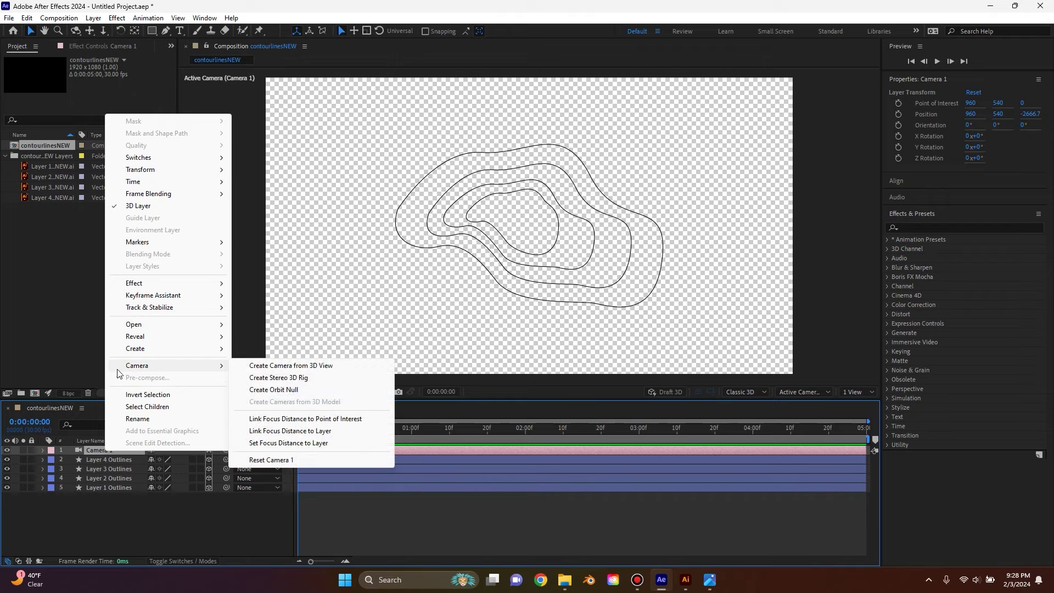
left_click(275, 390)
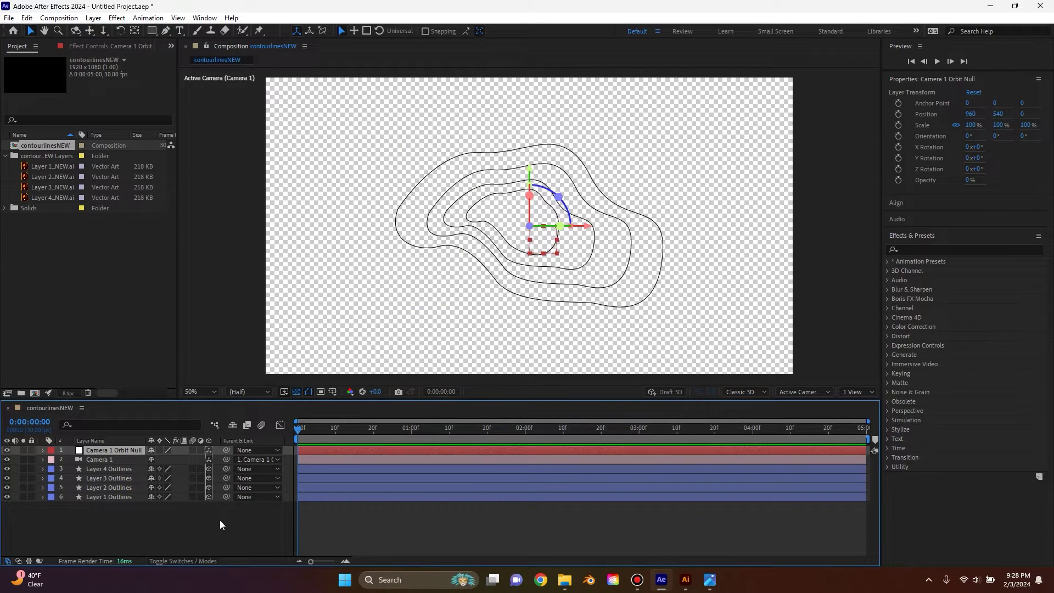
Step: Create a new 1920×1080 solid layer
left_click(460, 257)
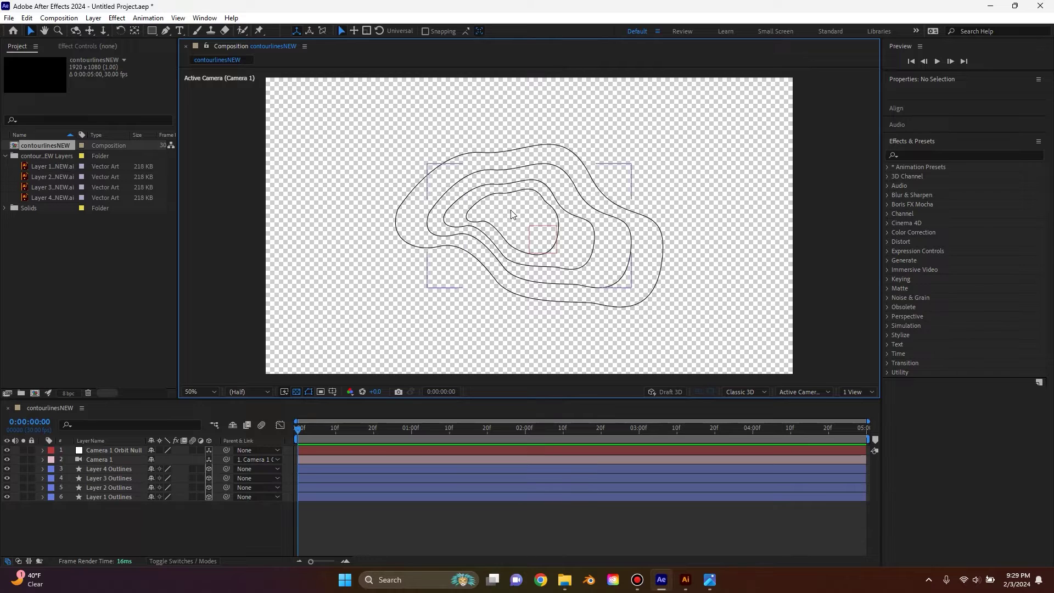
right_click(139, 536)
mouse_move(192, 393)
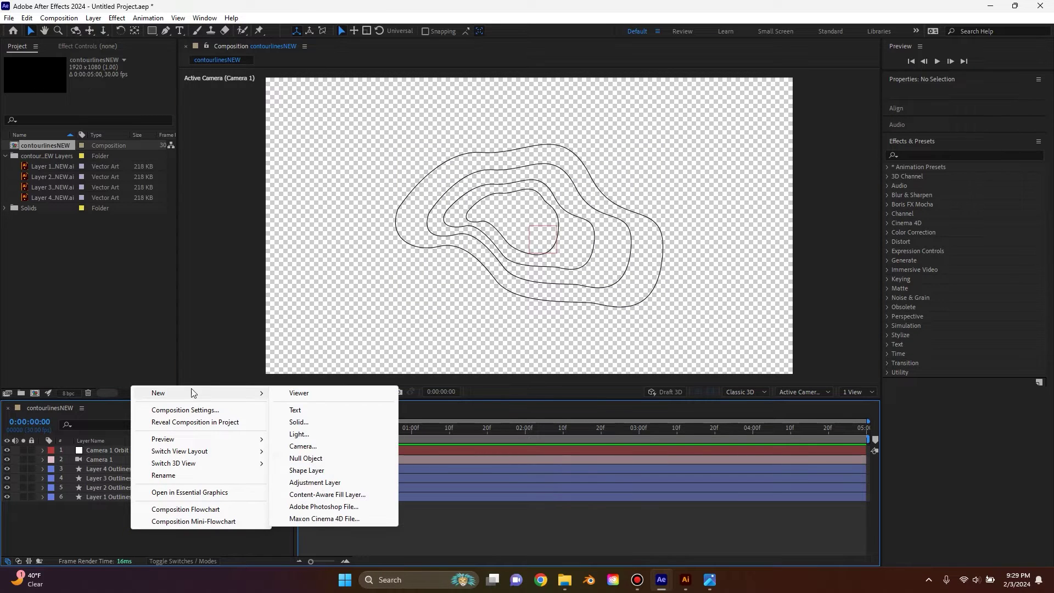
left_click(299, 421)
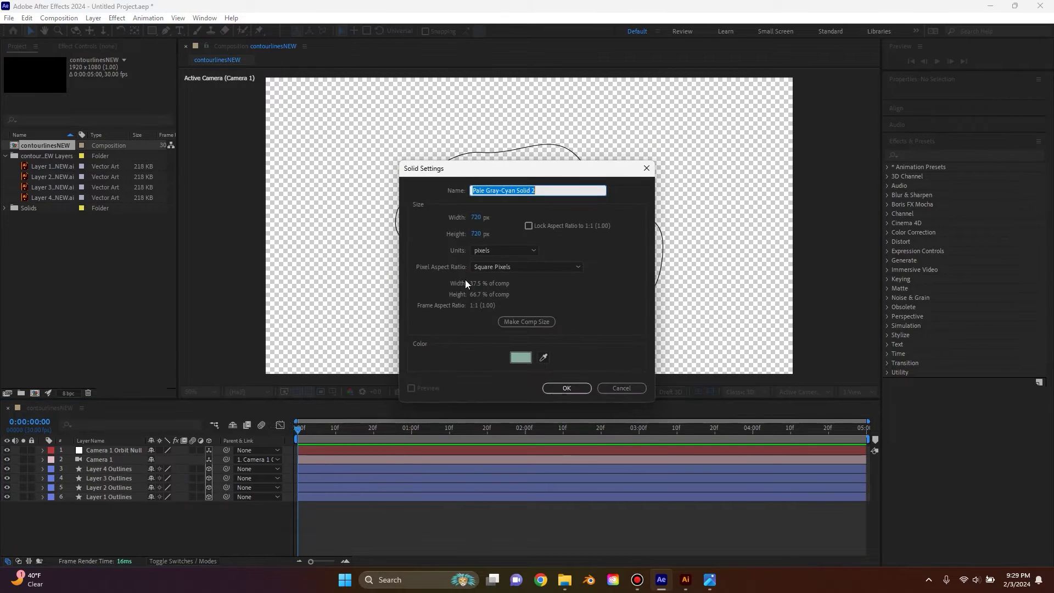
left_click(485, 219)
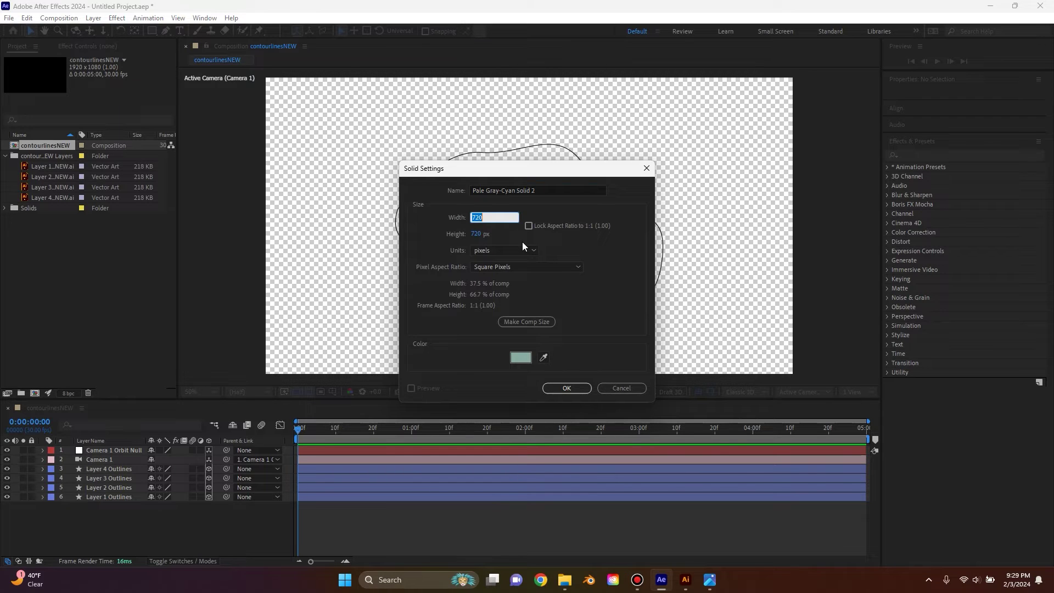
type("1920")
key("Tab")
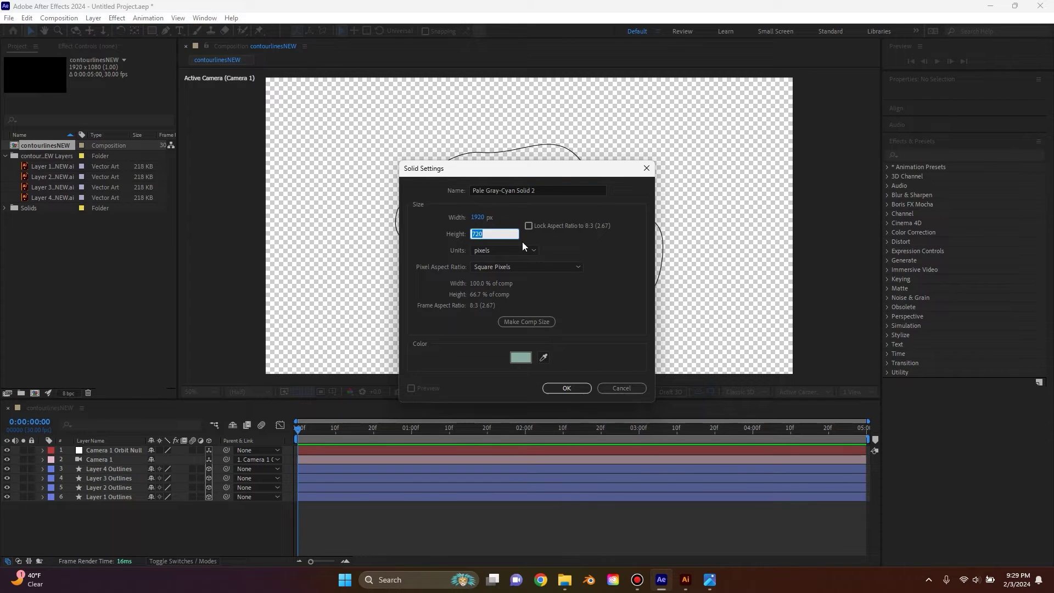
type("1080")
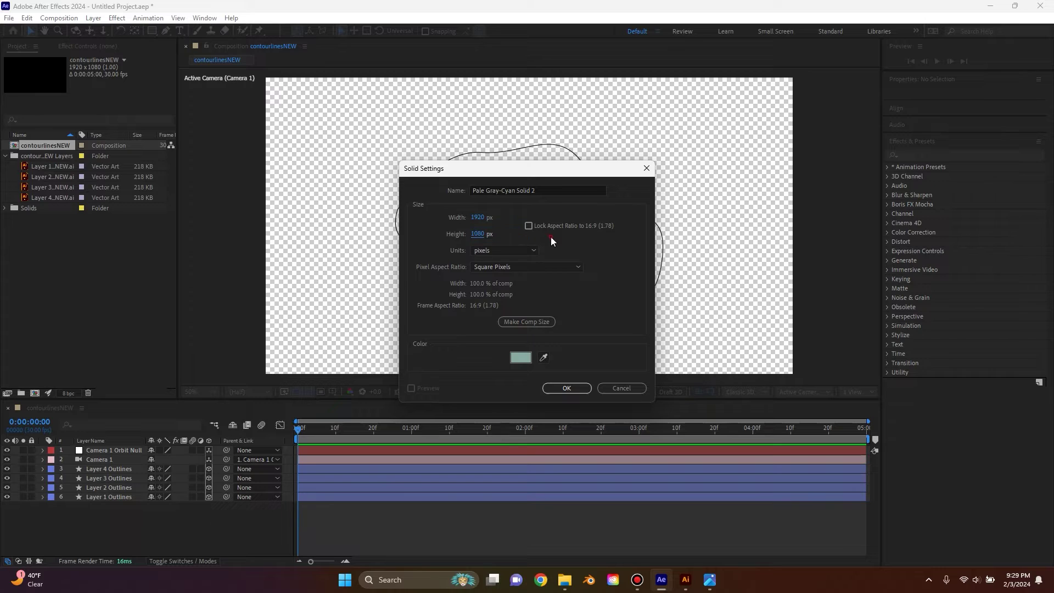
left_click(554, 387)
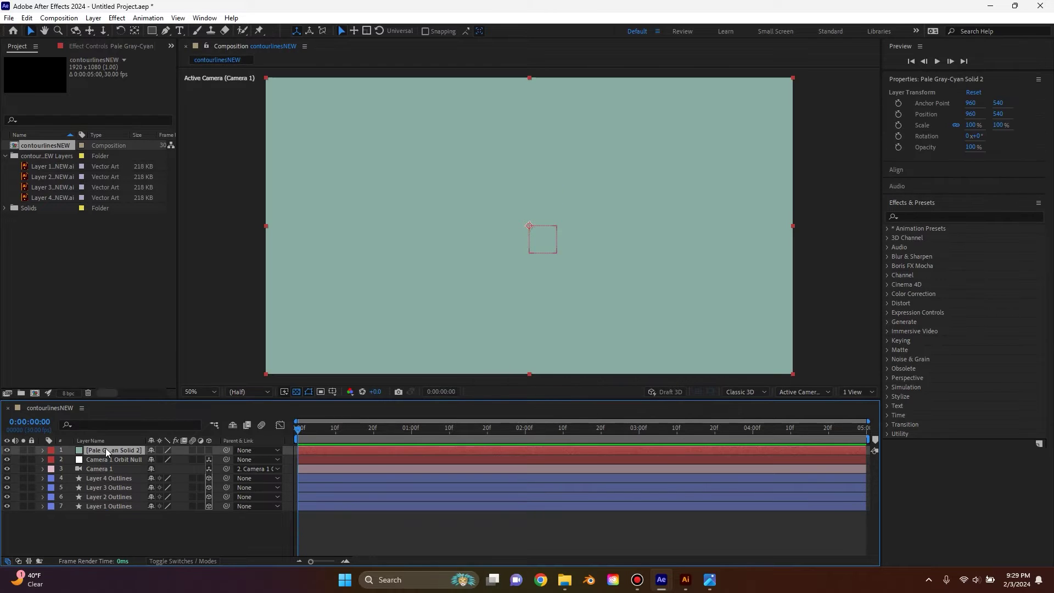
Step: Move the solid to the bottom of the layer stack as the background
left_click_drag(112, 451, 116, 517)
left_click(115, 517)
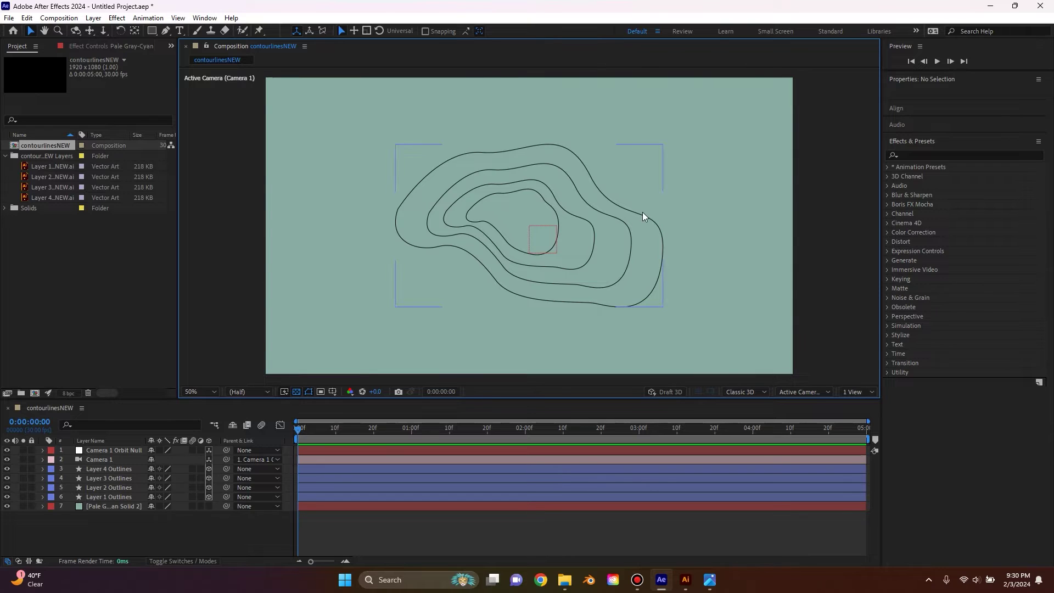
left_click(856, 391)
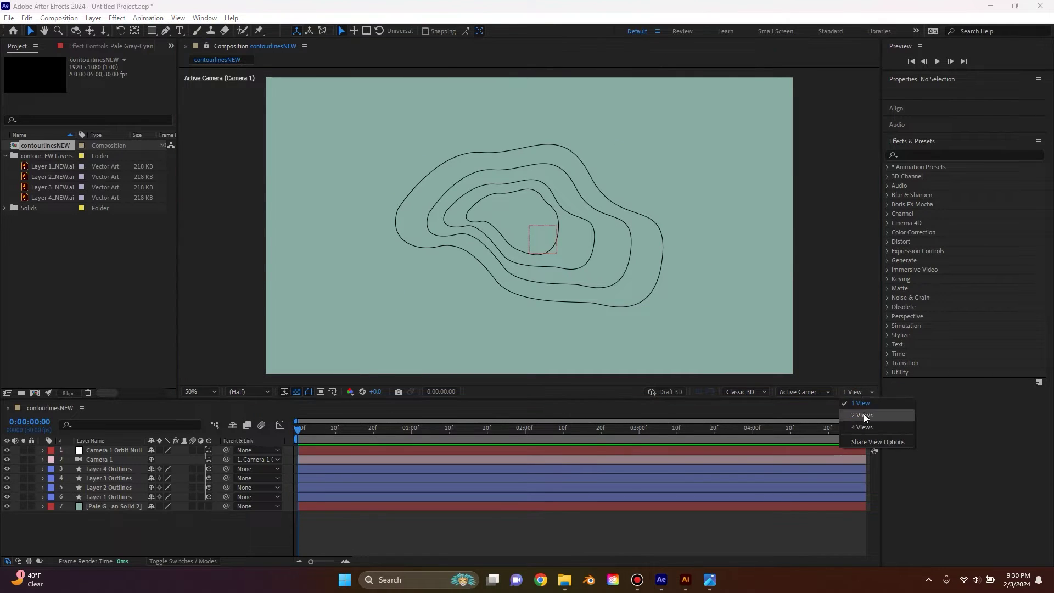
Step: Switch the viewer to 2 Views, orbit the left Default view, then reset its default camera
left_click(864, 415)
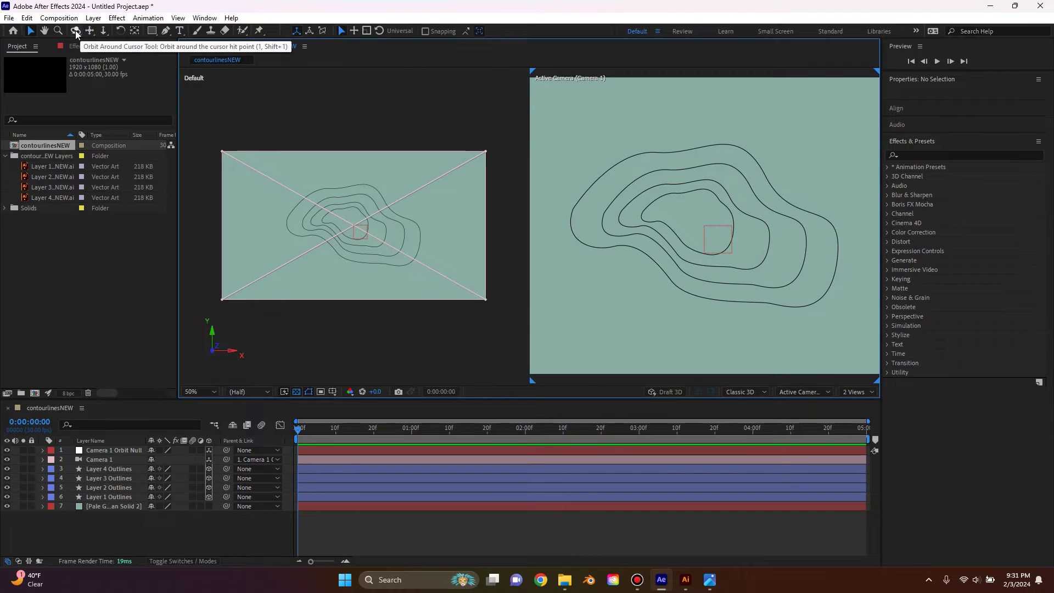
key("1")
left_click(320, 205)
left_click_drag(320, 205, 364, 198)
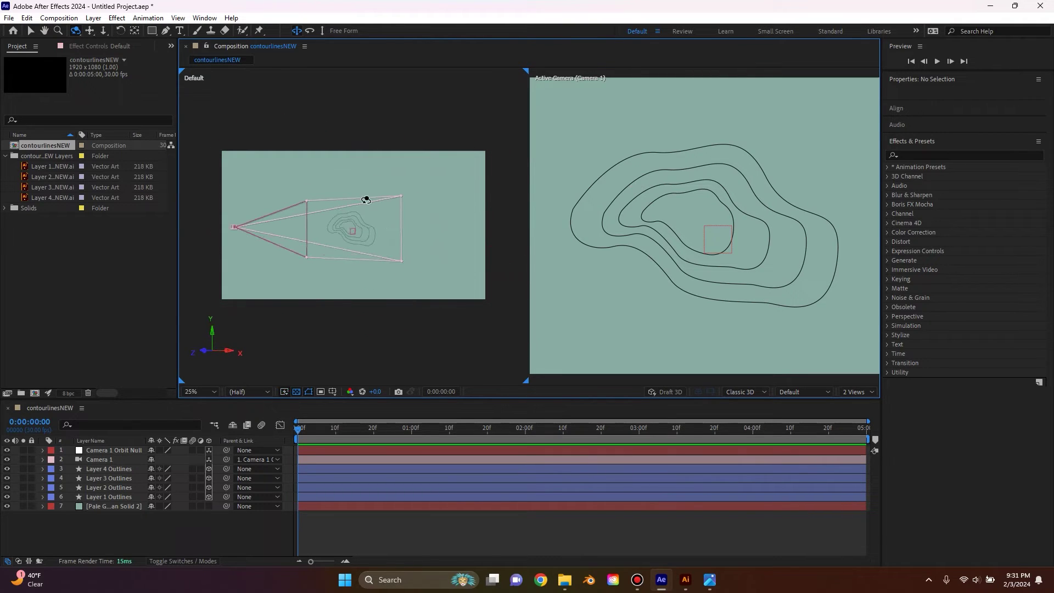
left_click(809, 394)
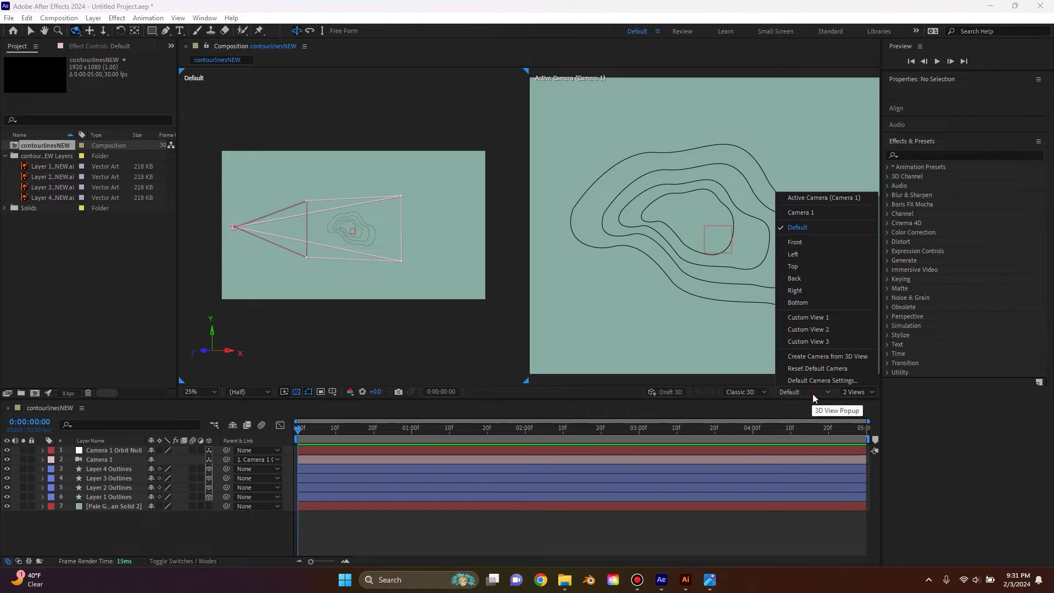
left_click(824, 367)
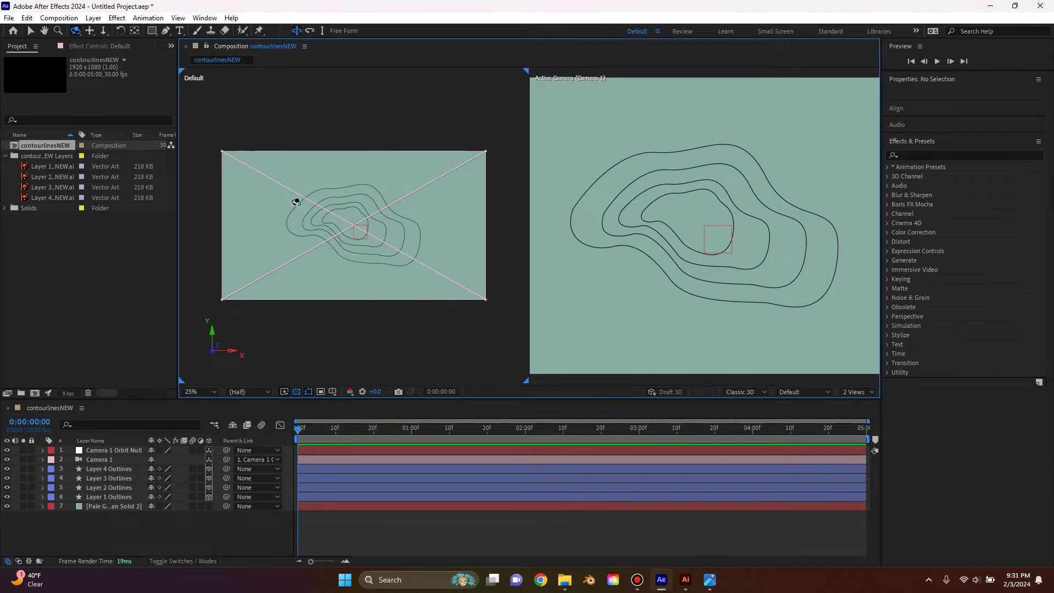
key("v")
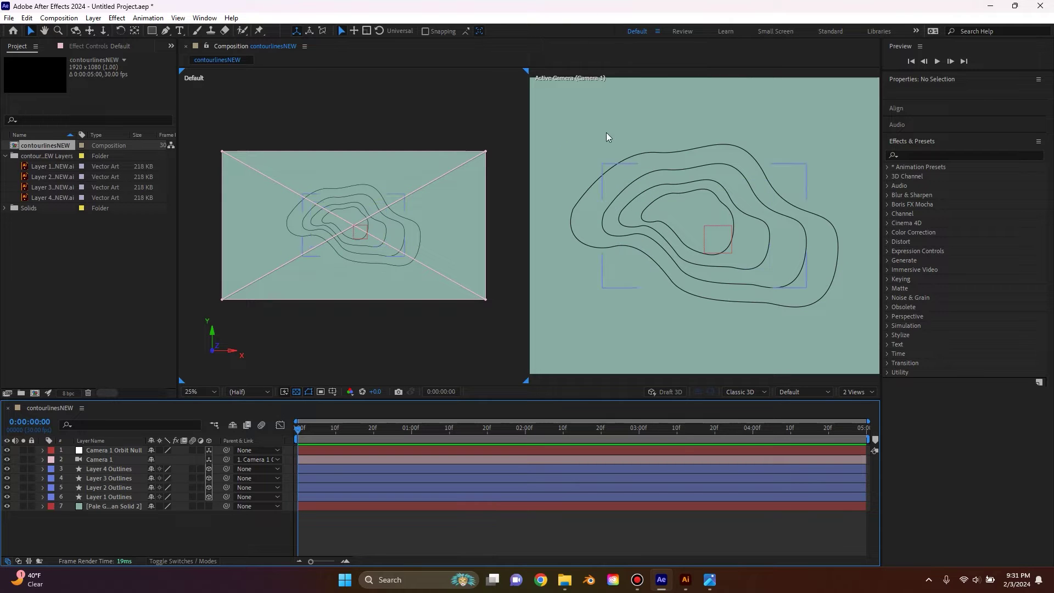
Step: Push Layer 4 Outlines along Z to -146.4, orbiting the left view to check the depth
left_click(674, 231)
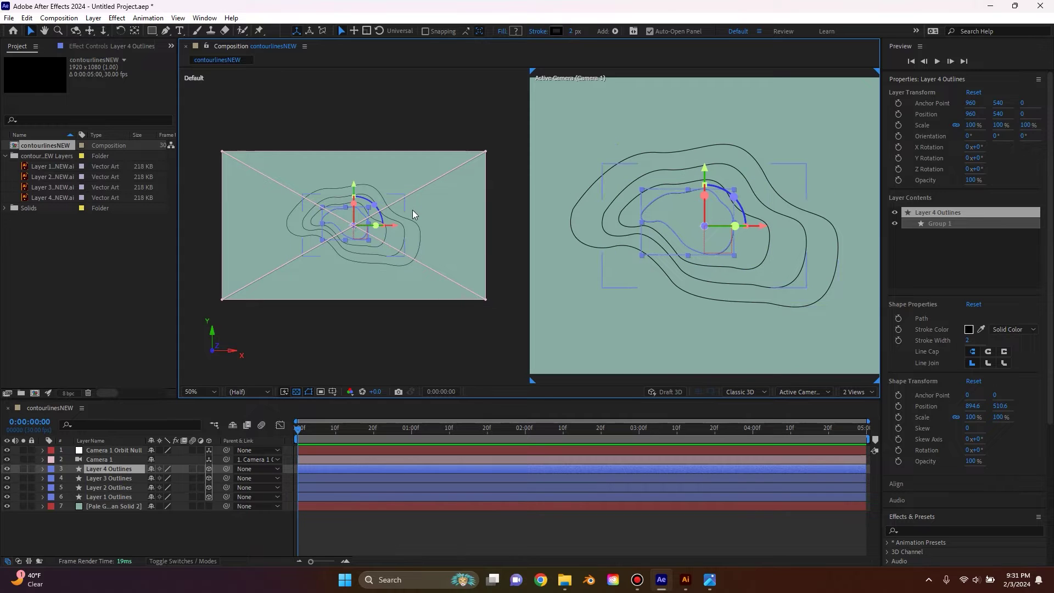
left_click(89, 31)
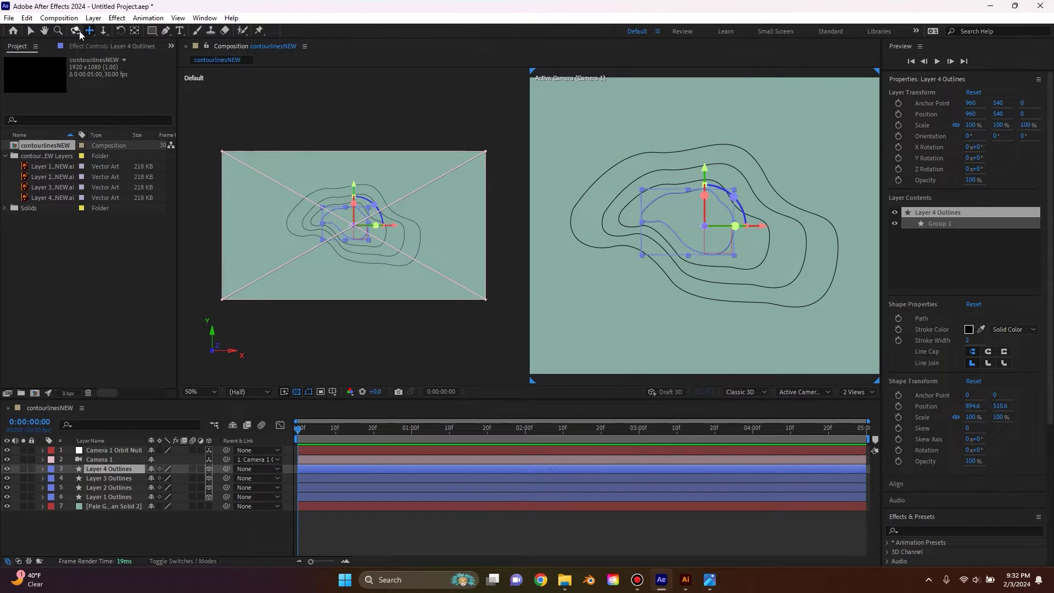
left_click_drag(324, 169, 359, 171)
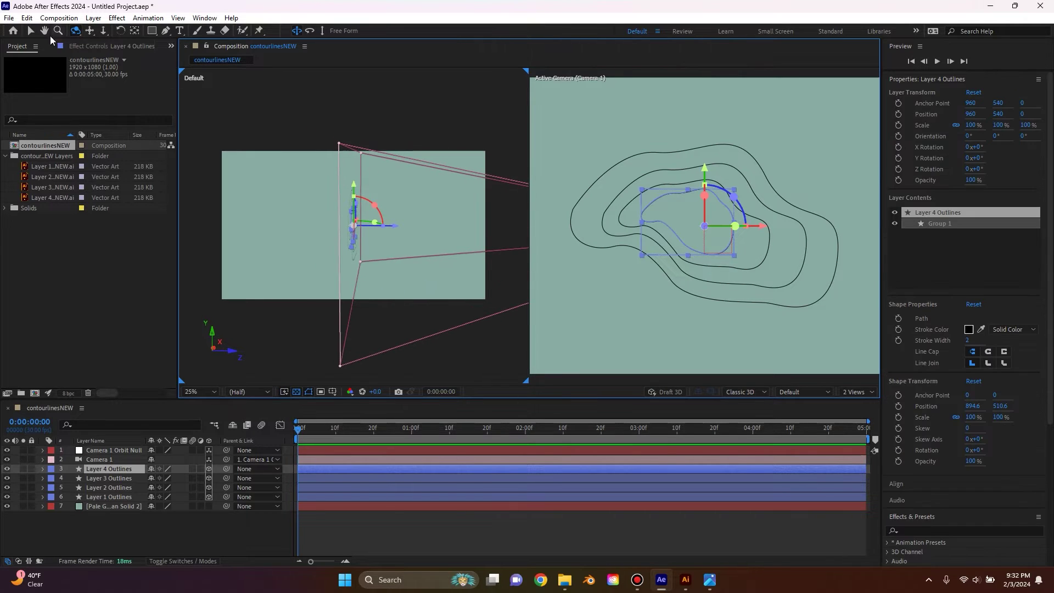
left_click(32, 35)
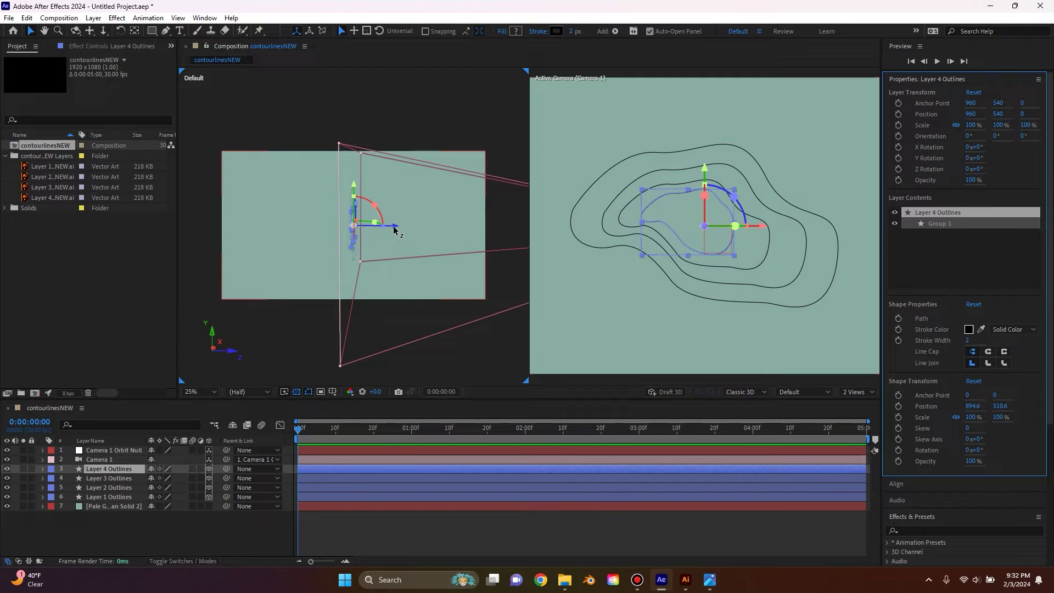
left_click_drag(393, 229, 417, 228)
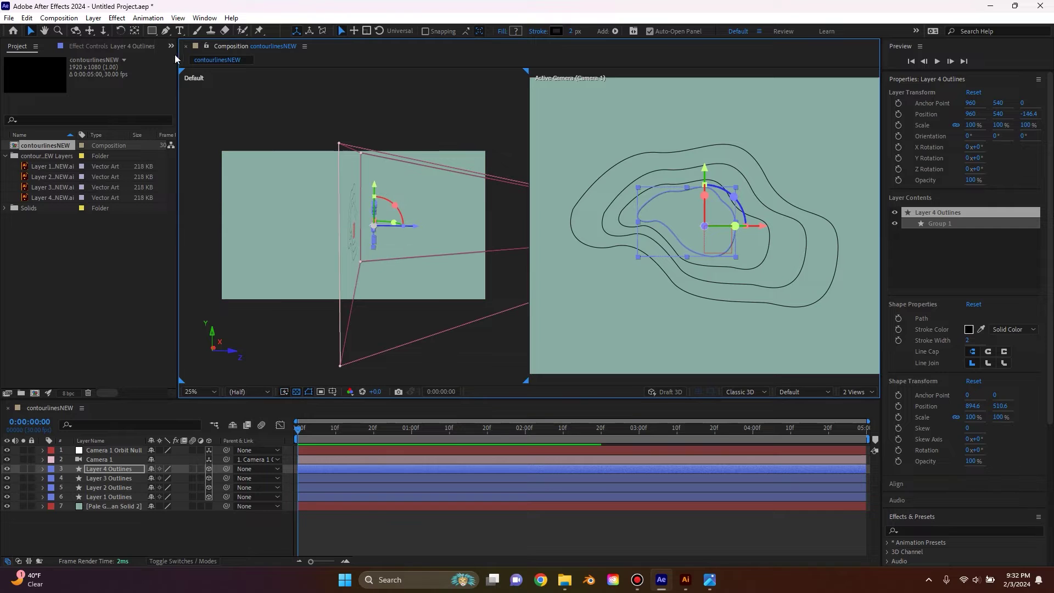
left_click(75, 31)
mouse_move(381, 136)
left_mouse_down()
mouse_move(426, 138)
mouse_move(411, 129)
mouse_move(429, 122)
mouse_move(387, 154)
mouse_move(398, 162)
mouse_move(400, 131)
mouse_move(390, 145)
left_mouse_up()
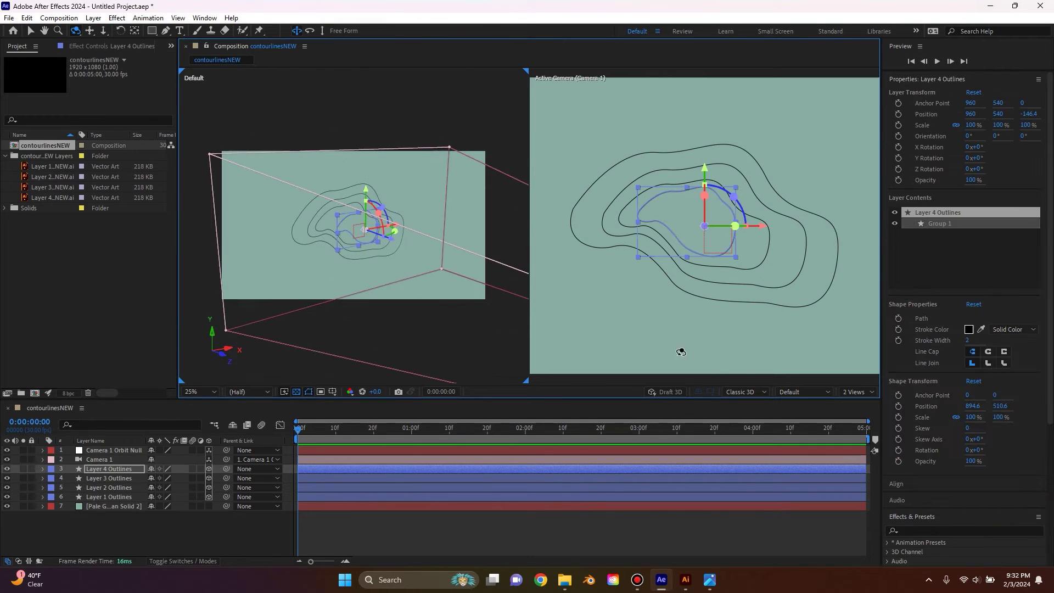
Step: Switch the left view to Top and move Layer 4 Outlines further back in depth
left_click(801, 391)
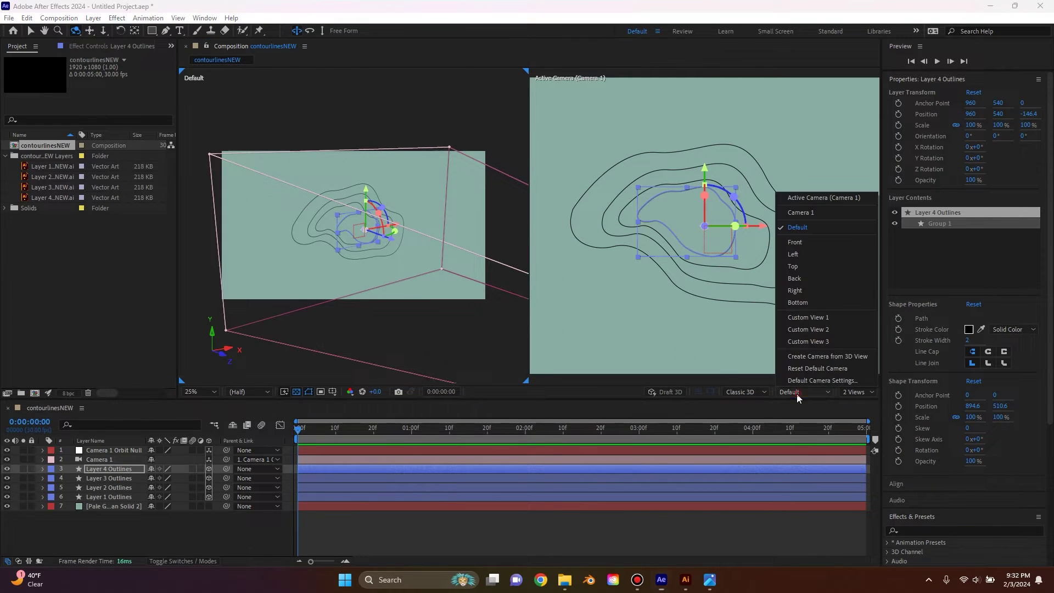
left_click(796, 270)
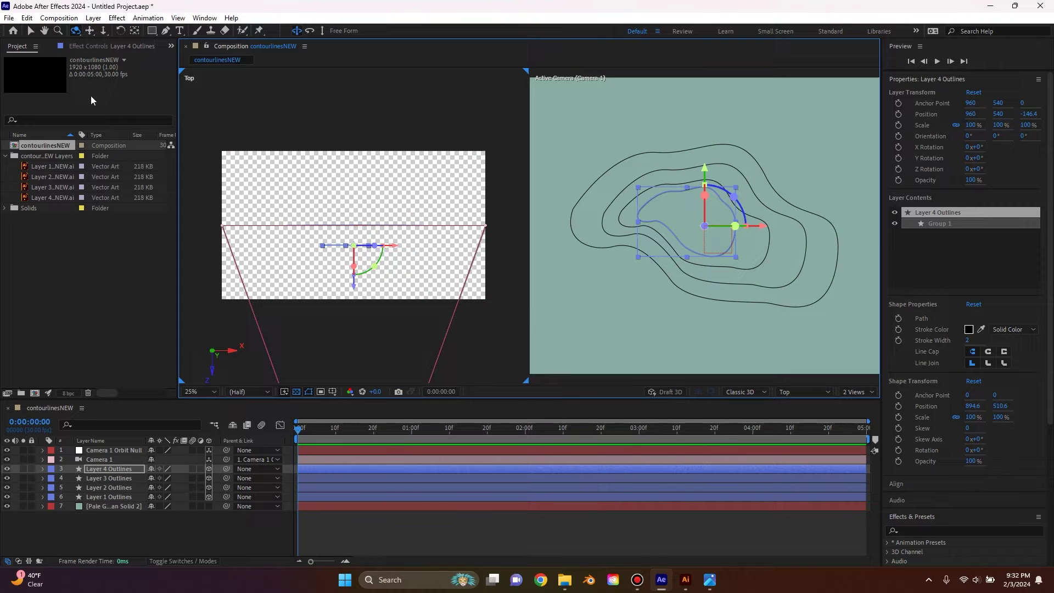
left_click(33, 31)
left_click_drag(354, 292, 362, 307)
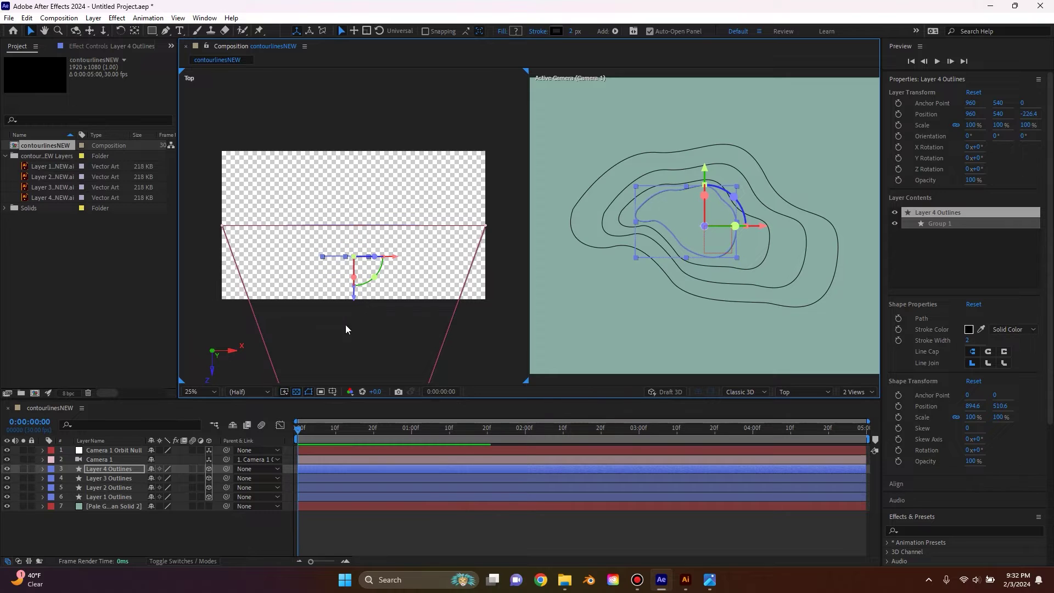
Step: Push Layer 3 Outlines to Z -124 and Layer 2 Outlines to Z -56
left_click(98, 479)
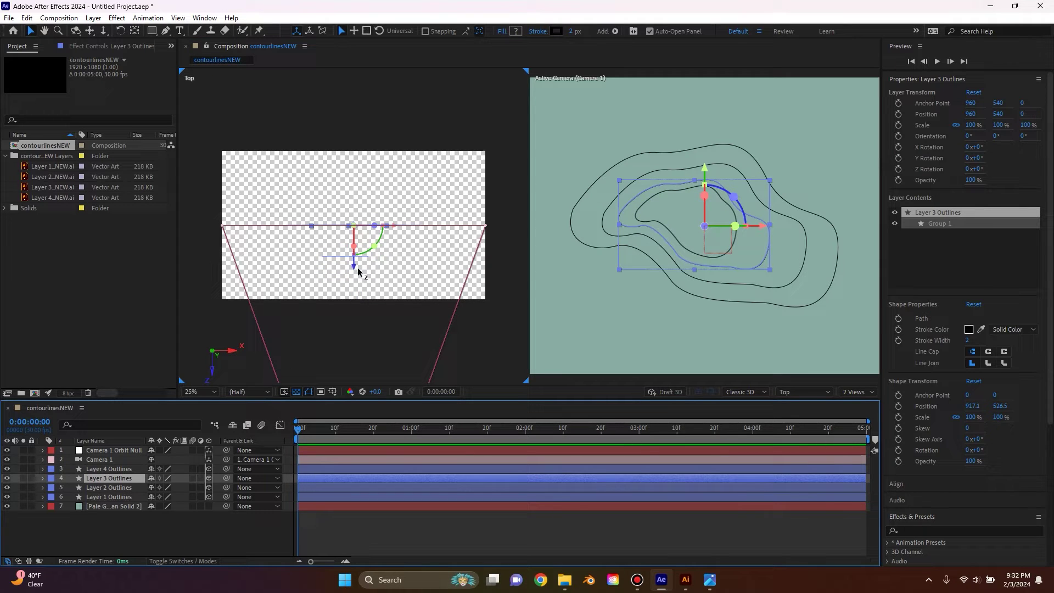
left_click_drag(356, 269, 356, 288)
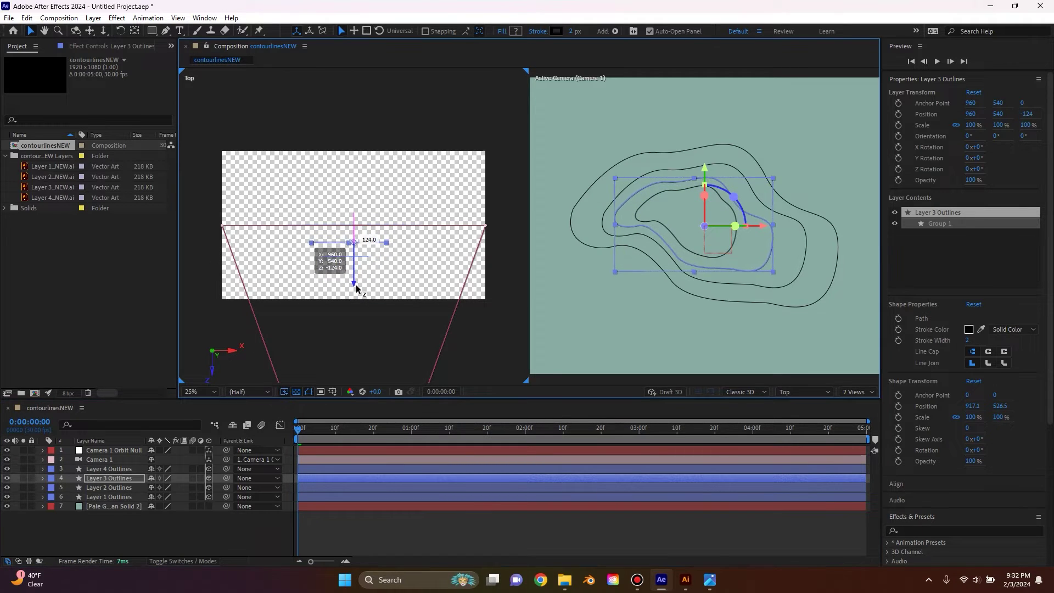
left_click(351, 225)
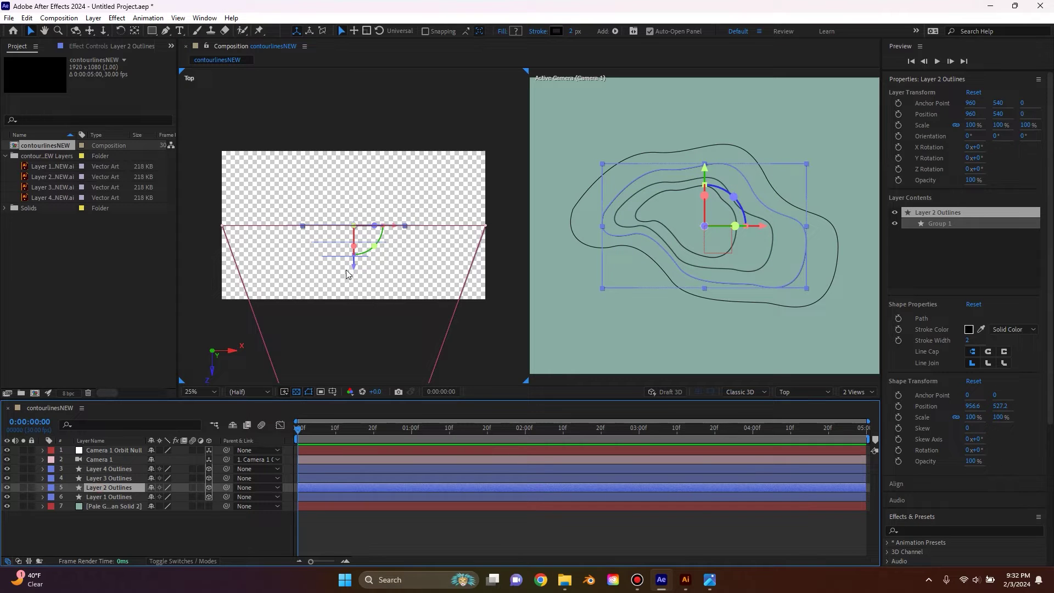
left_click_drag(350, 265, 352, 271)
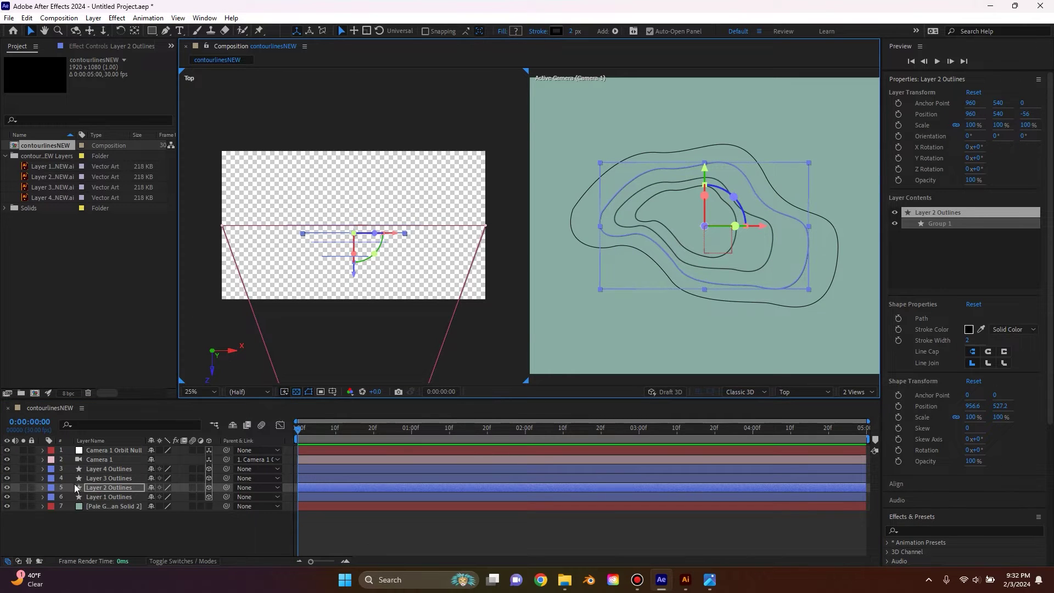
Step: Shift the three layers deeper together, leaving Layer 3 at Z -180 and Layer 2 at Z -76
left_click(117, 470, "shift")
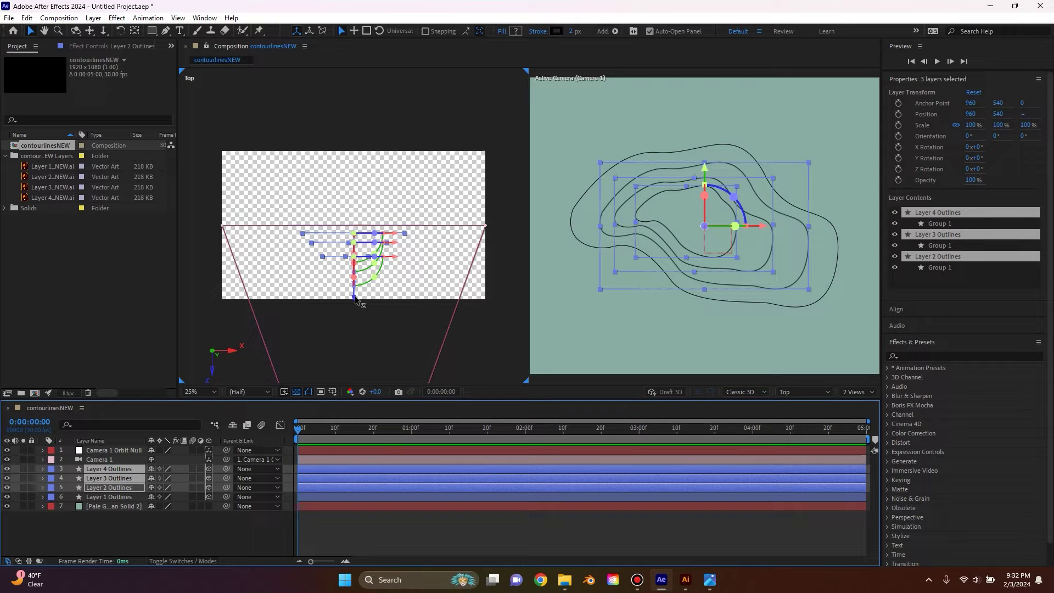
left_click_drag(356, 302, 357, 309)
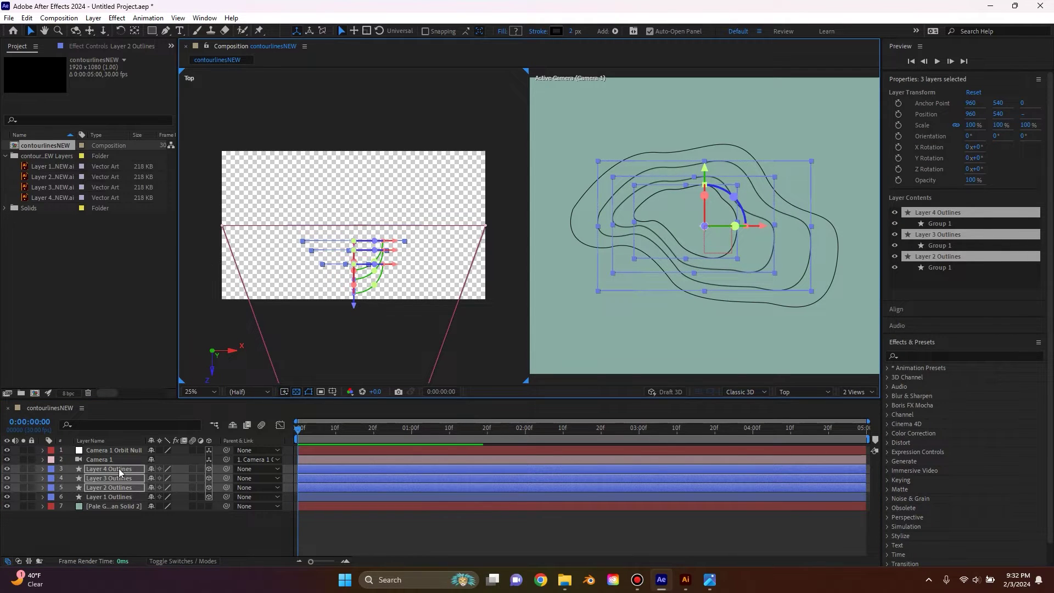
left_click(114, 479)
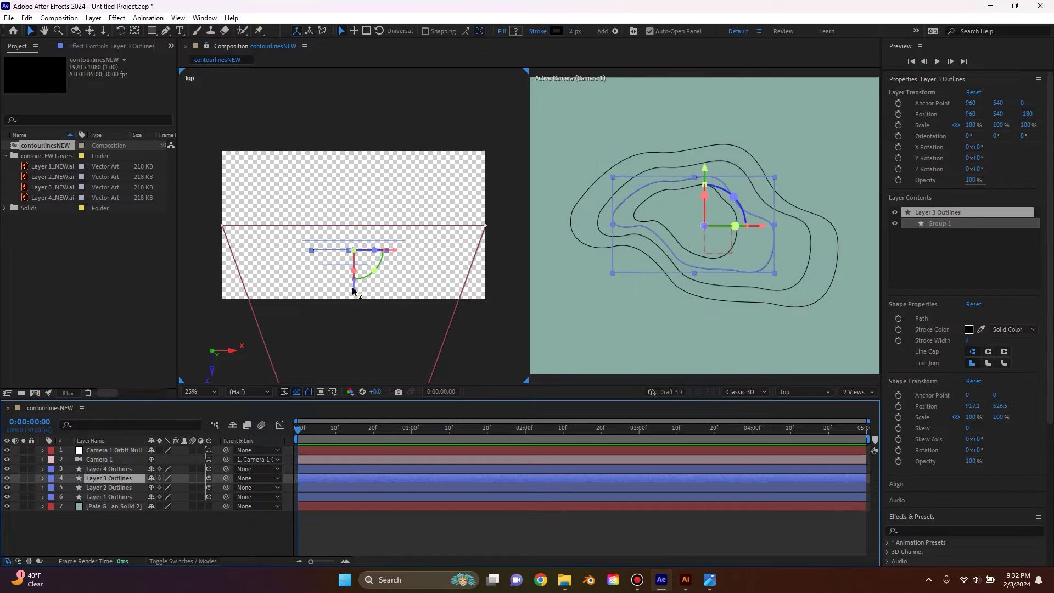
left_click_drag(354, 291, 355, 276)
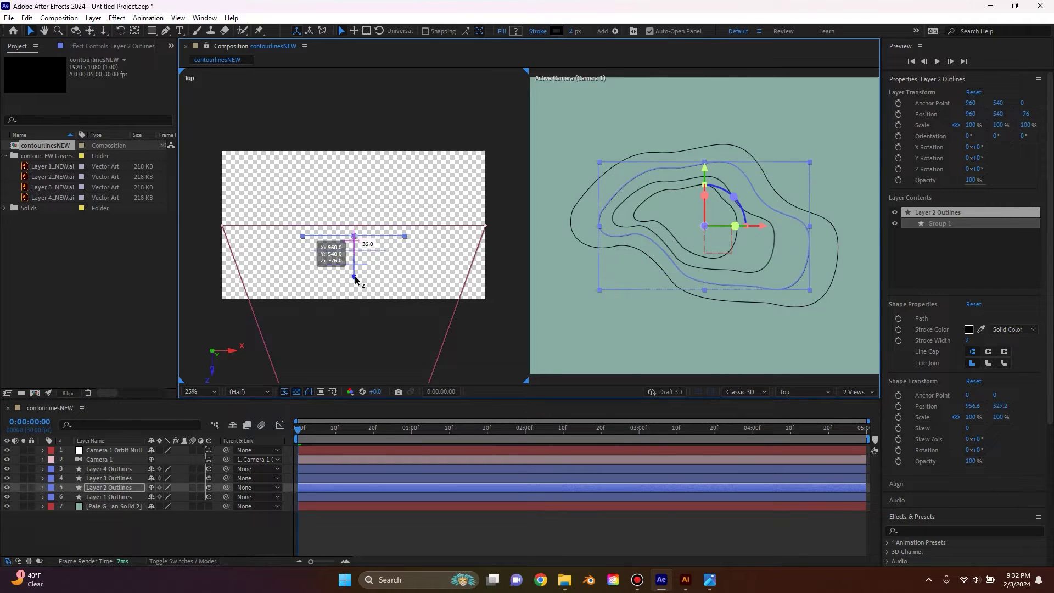
left_click(302, 74)
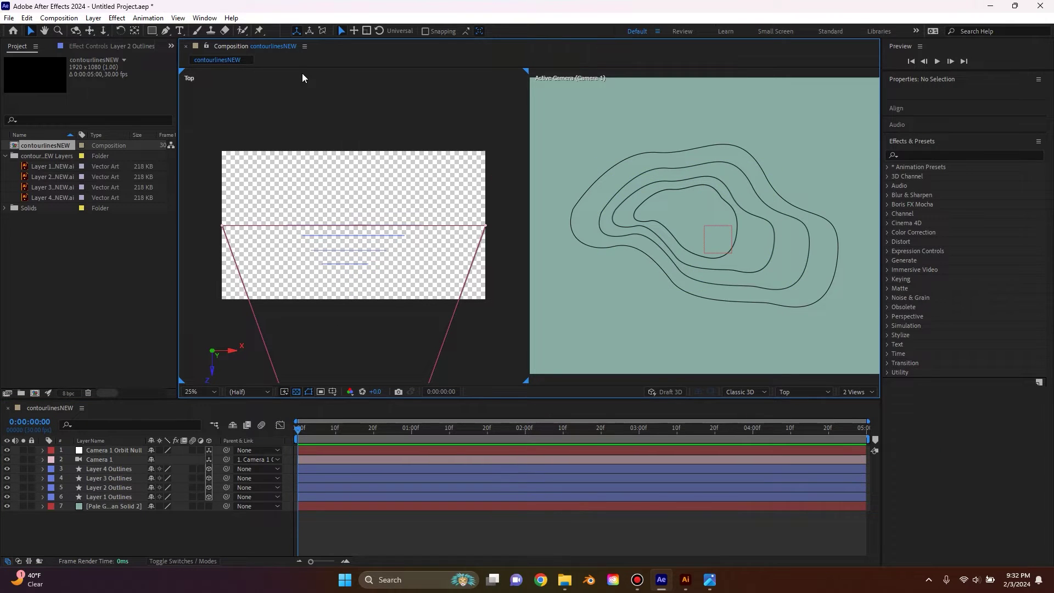
left_click(75, 30)
Step: Switch the left viewport back to Default and orbit it to a tilted view of the stacked contours
left_click_drag(328, 255, 338, 247)
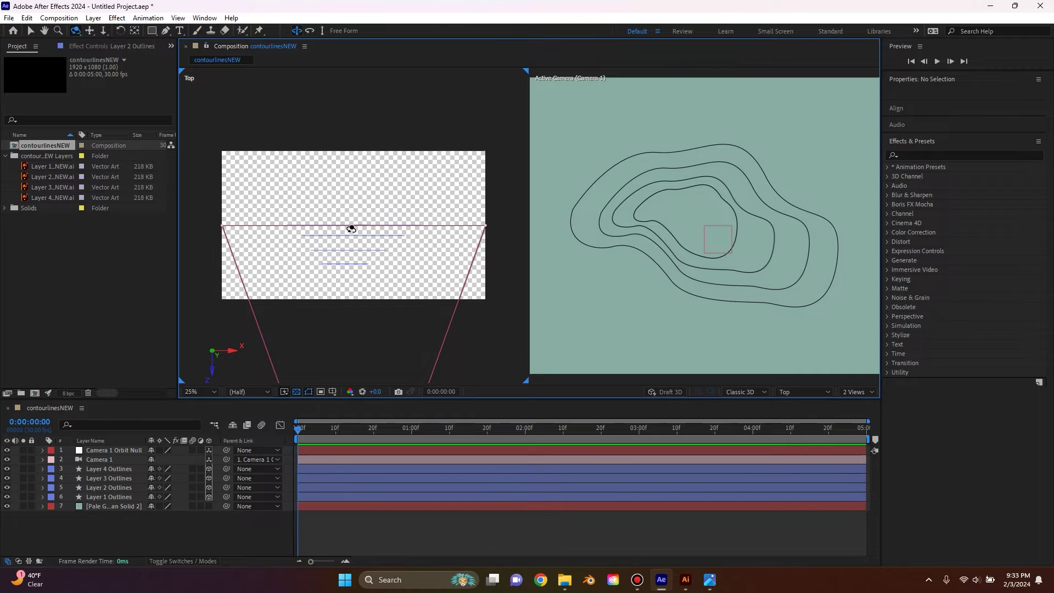
left_click(796, 392)
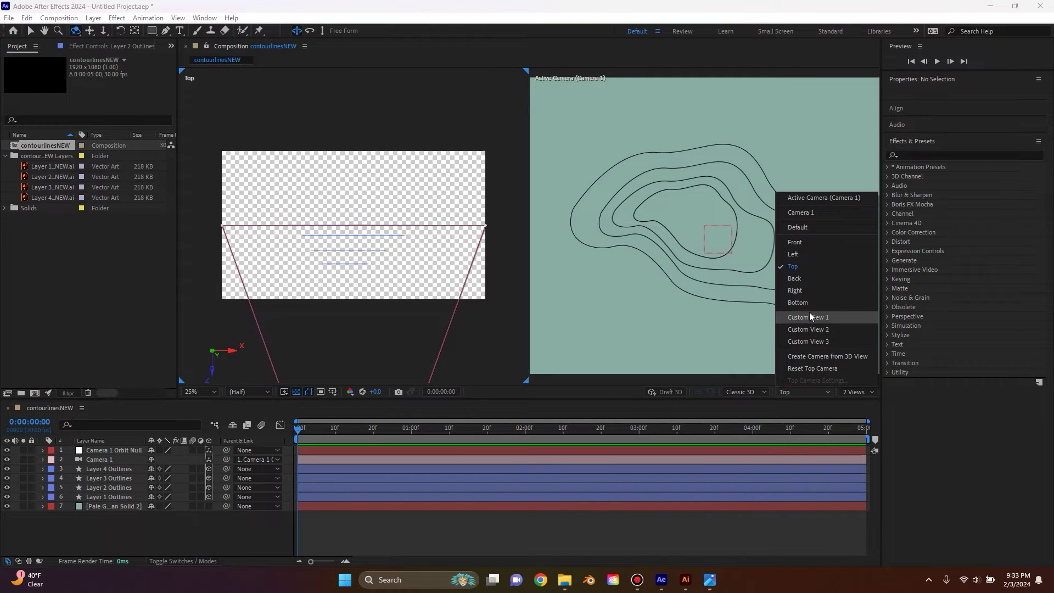
left_click(812, 228)
left_click_drag(409, 273, 385, 244)
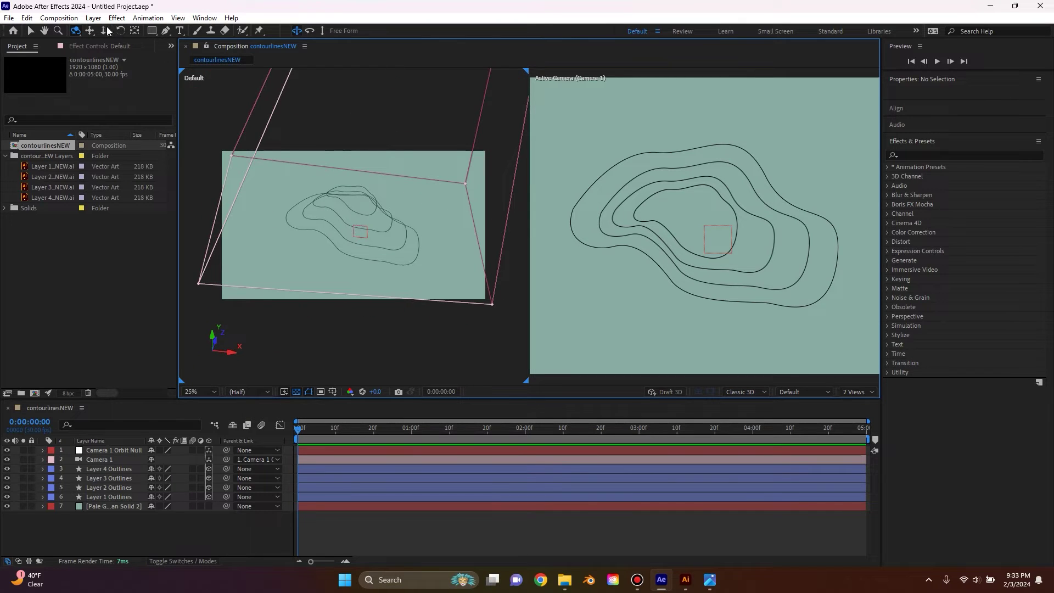
left_click_drag(333, 124, 357, 227)
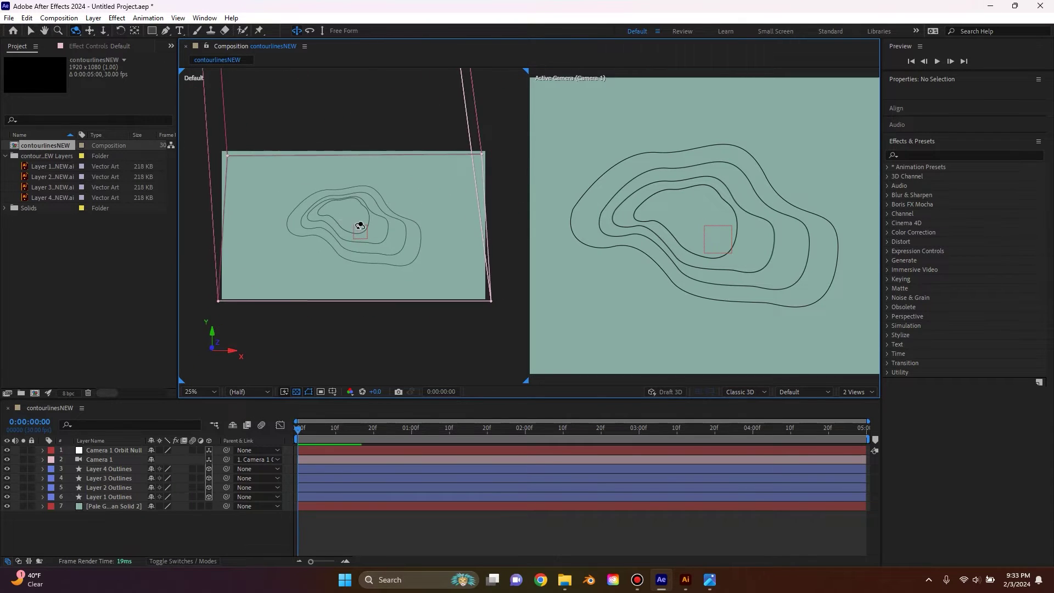
left_click_drag(369, 181, 371, 188)
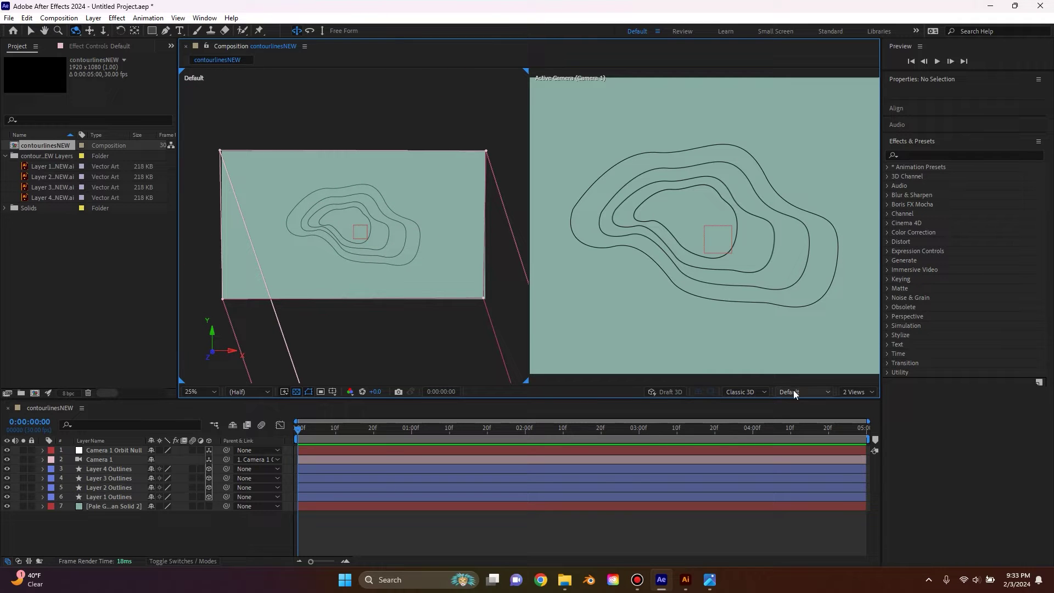
mouse_move(459, 282)
left_mouse_down()
mouse_move(422, 263)
mouse_move(456, 275)
left_mouse_up()
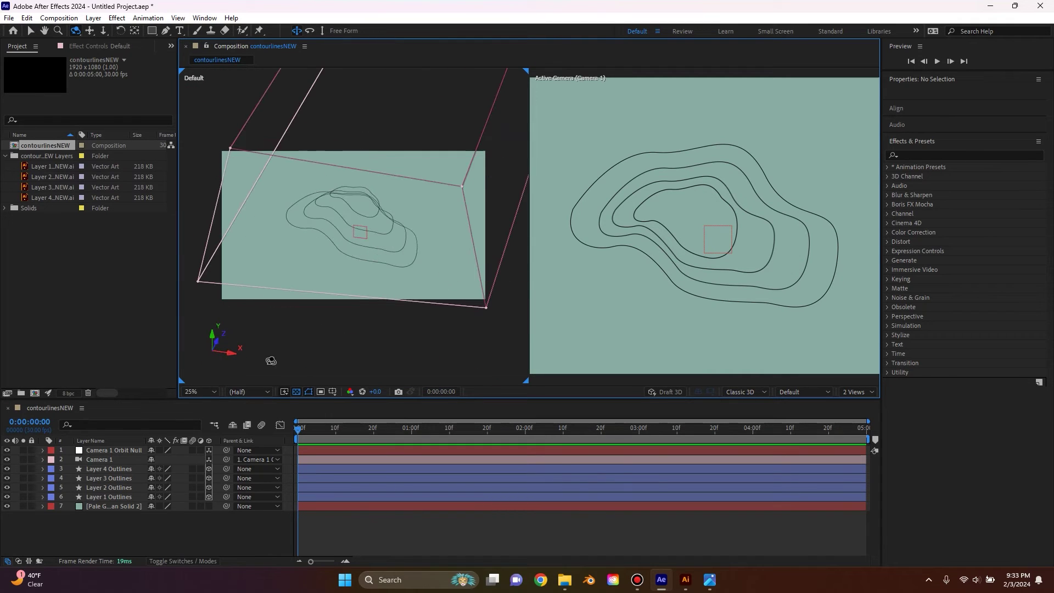
Step: Keyframe Camera 1 Orbit Null's X Rotation from 0° at frame 0 to 58° at one second, then preview
left_click(130, 449)
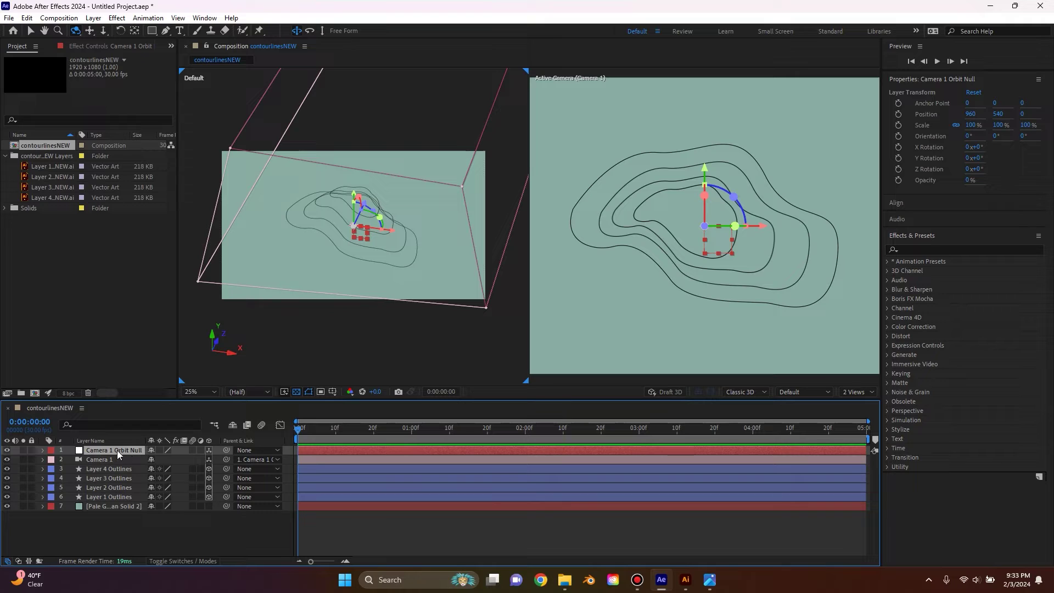
key("r")
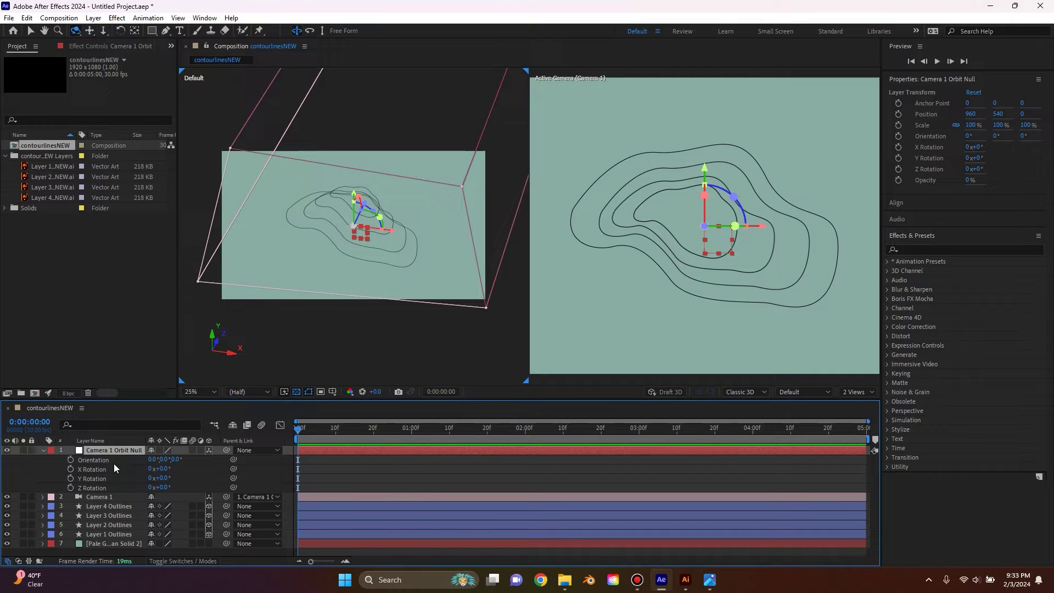
left_click(70, 469)
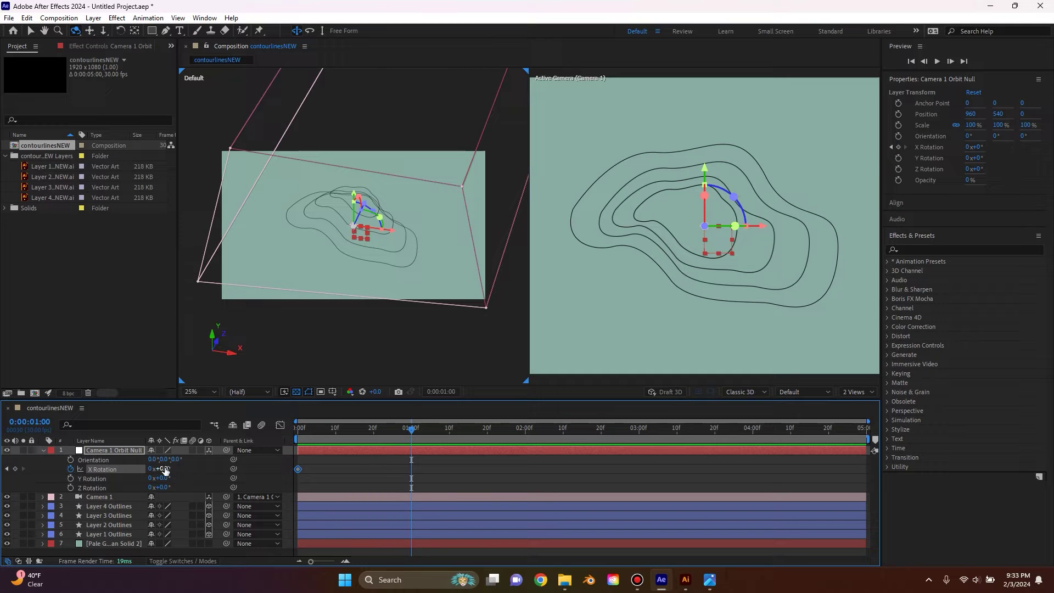
left_click_drag(161, 468, 417, 439)
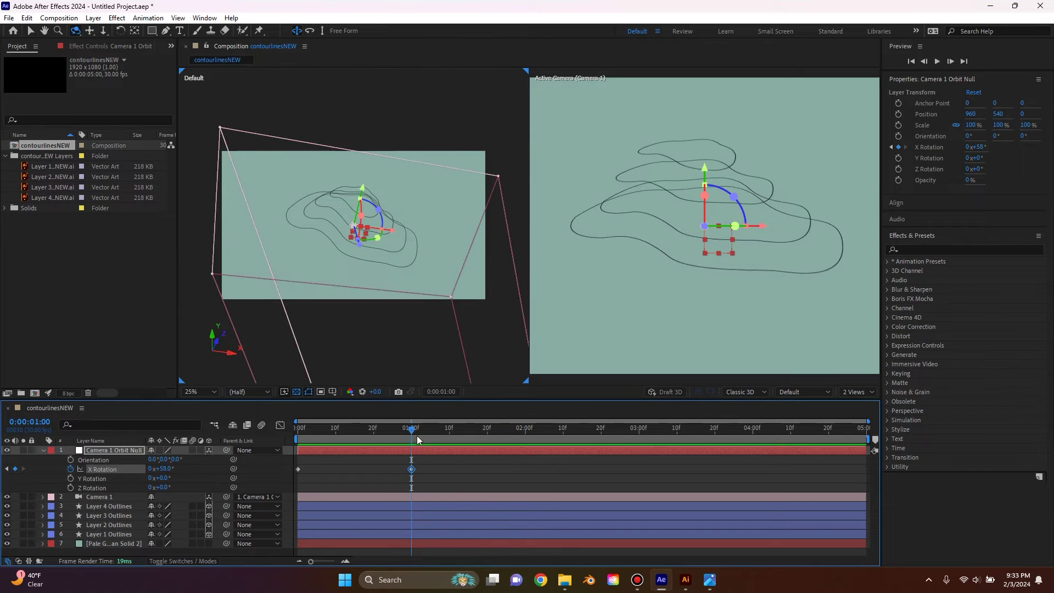
key("space")
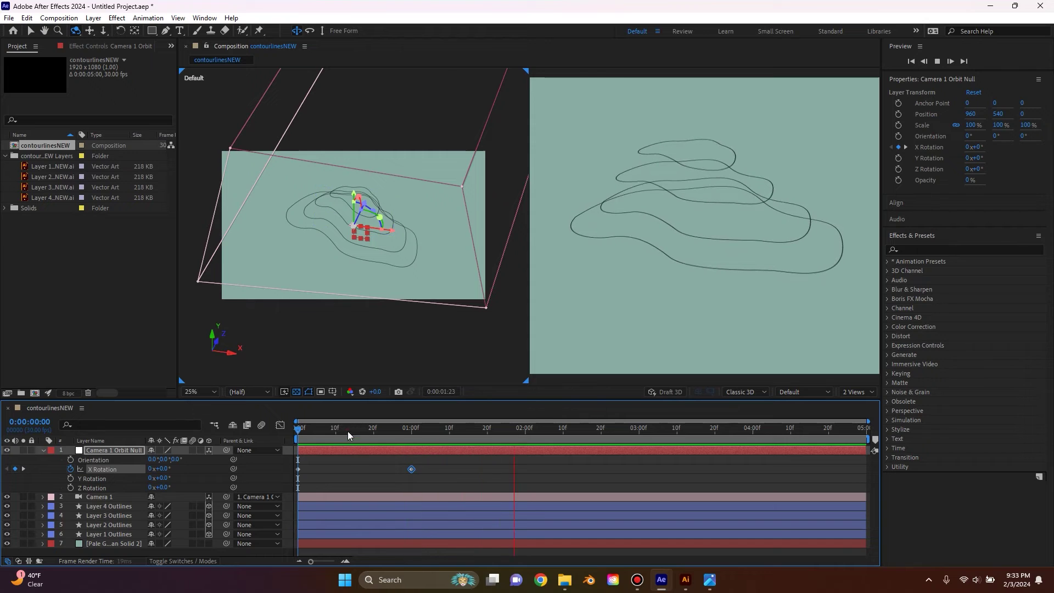
key("space")
key("space")
Step: Scrub frames 11–19 and orbit, dolly and pan the left view to inspect the camera tilt
mouse_move(367, 430)
left_mouse_down()
mouse_move(345, 443)
mouse_move(400, 451)
mouse_move(362, 432)
left_mouse_up()
left_click(369, 427)
left_click_drag(358, 320, 320, 325)
left_click(103, 31)
mouse_move(383, 335)
left_mouse_down()
mouse_move(383, 370)
mouse_move(393, 332)
left_mouse_up()
left_click(90, 30)
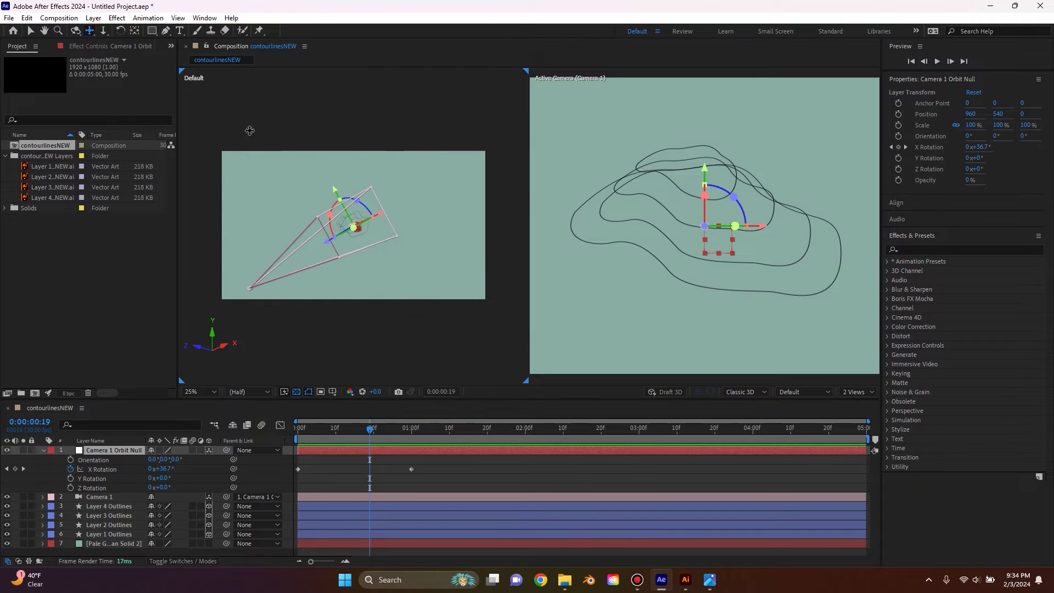
left_click_drag(403, 193, 400, 187)
left_click_drag(368, 429, 329, 432)
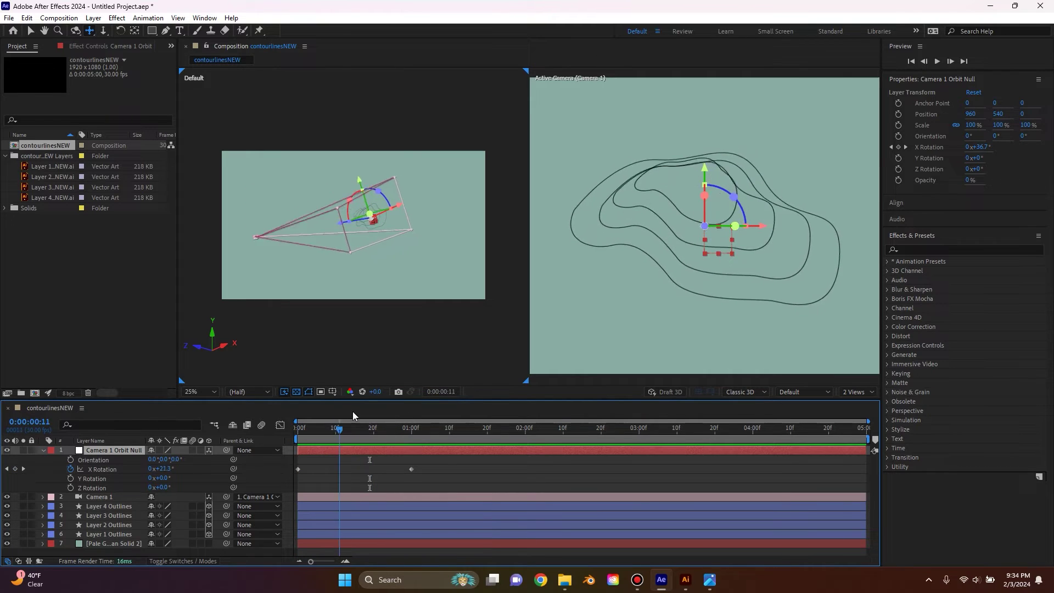
key("Home")
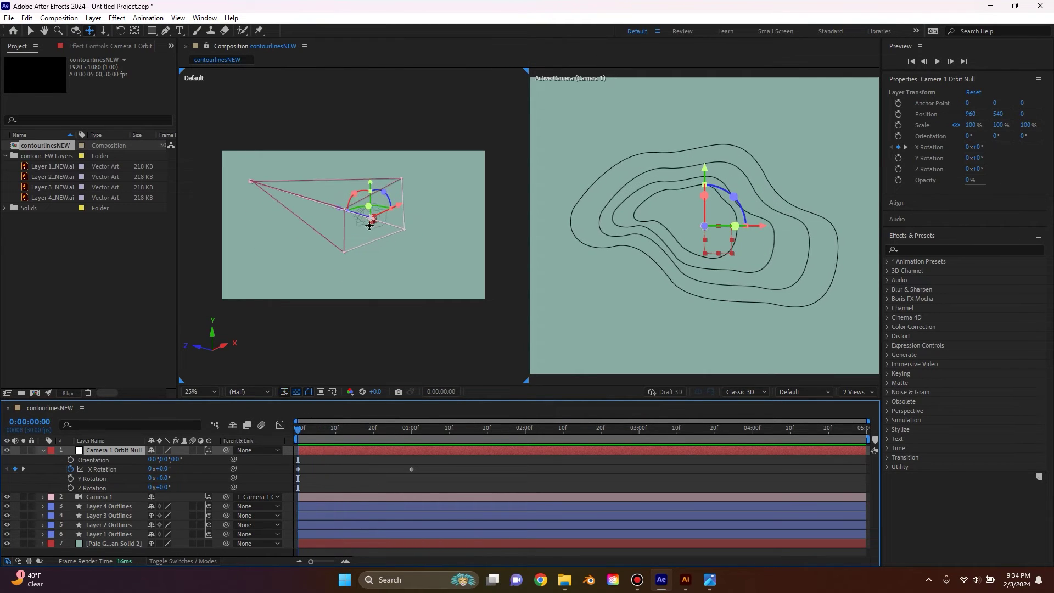
mouse_move(301, 432)
left_mouse_down()
mouse_move(368, 426)
mouse_move(320, 427)
mouse_move(367, 412)
mouse_move(297, 422)
mouse_move(399, 407)
mouse_move(298, 420)
left_mouse_up()
Step: Deselect the camera null and preview the camera orbit across the first second
left_click(32, 32)
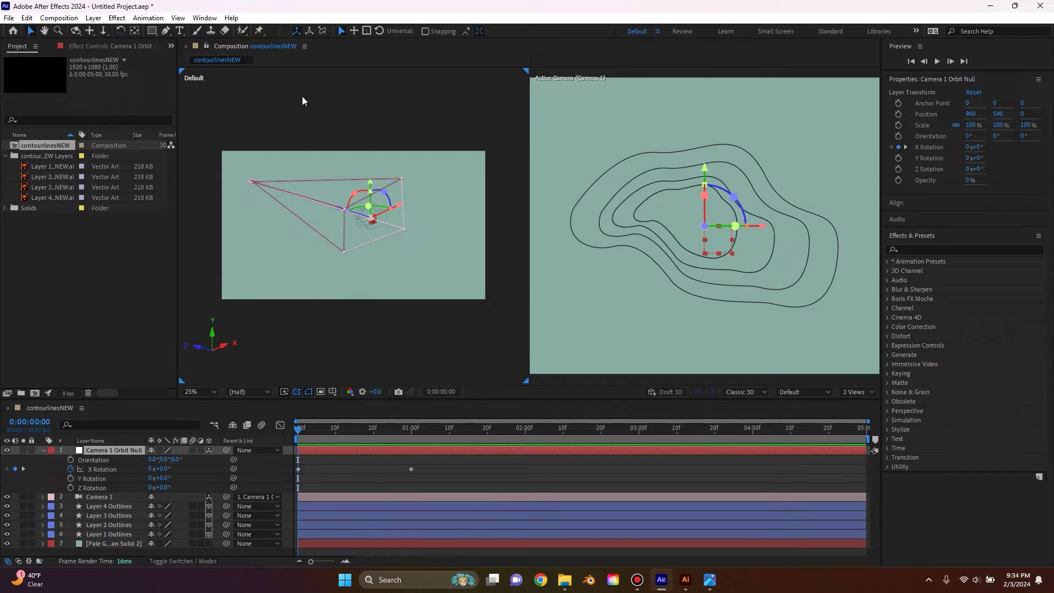
left_click(332, 109)
mouse_move(299, 435)
left_mouse_down()
mouse_move(411, 431)
mouse_move(284, 435)
left_mouse_up()
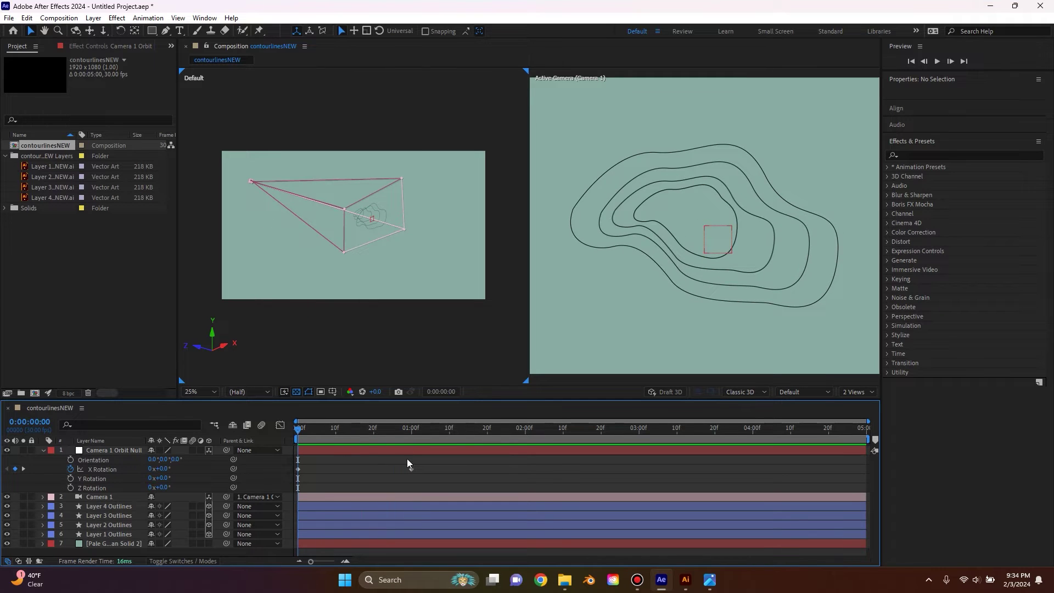
key("space")
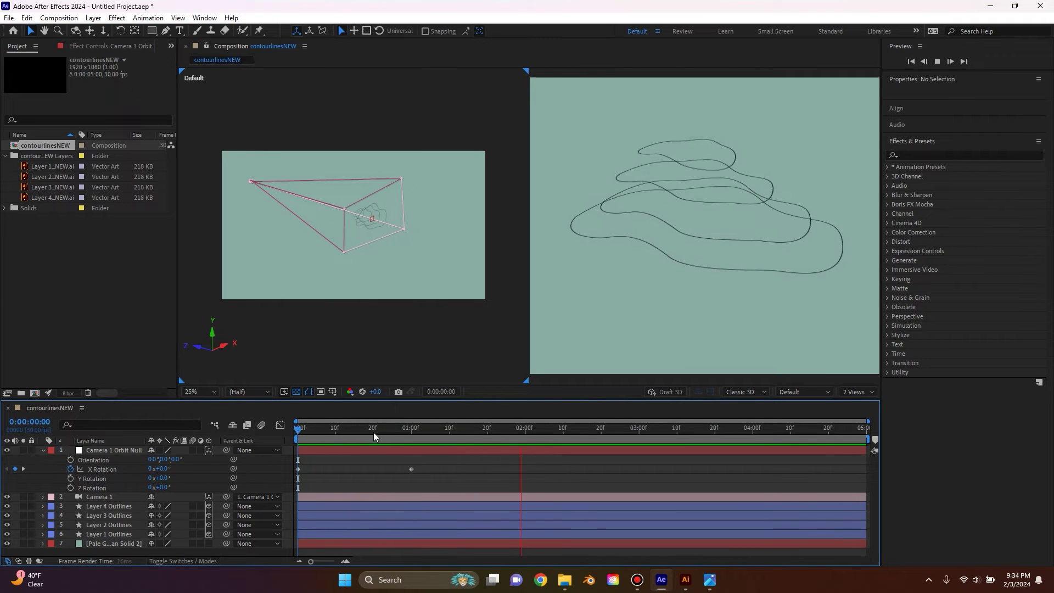
key("space")
Step: Apply Easy Ease to both X Rotation keyframes and preview the smoothed orbit
left_click_drag(435, 461, 398, 468)
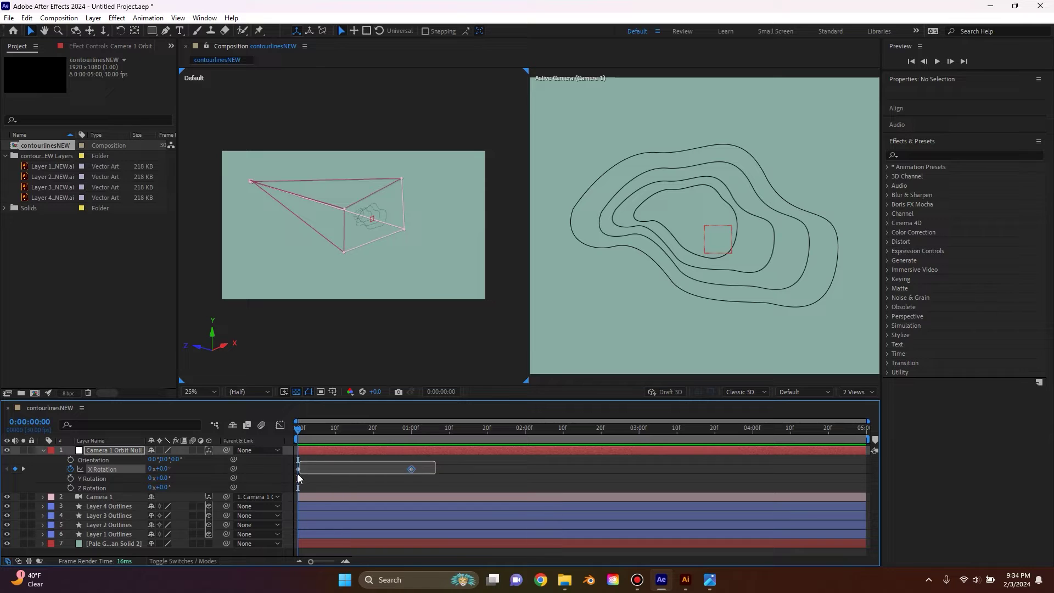
left_click_drag(298, 477, 298, 477)
right_click(411, 466)
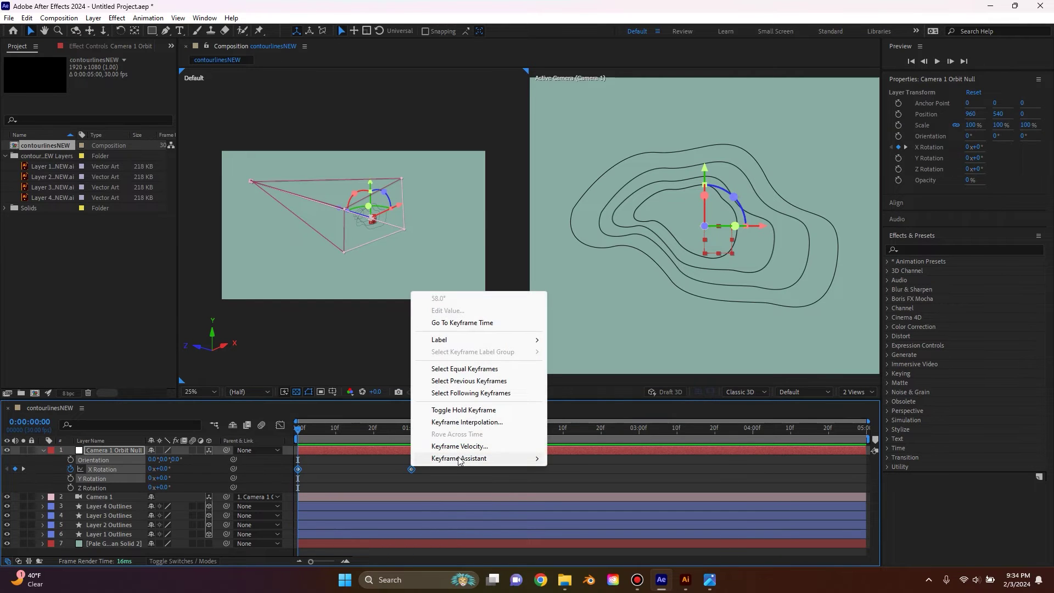
left_click(581, 496)
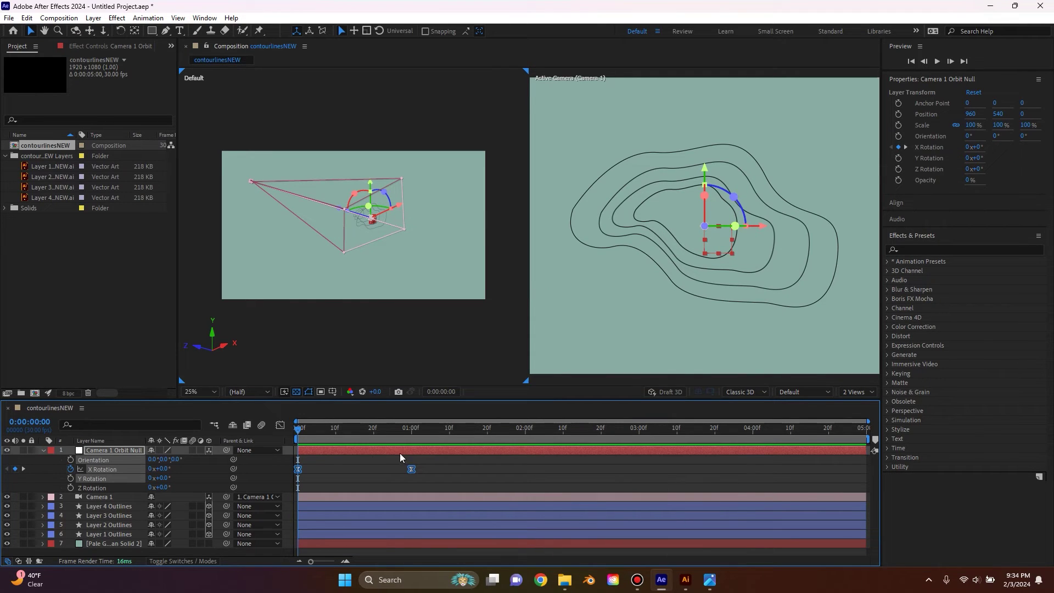
key("space")
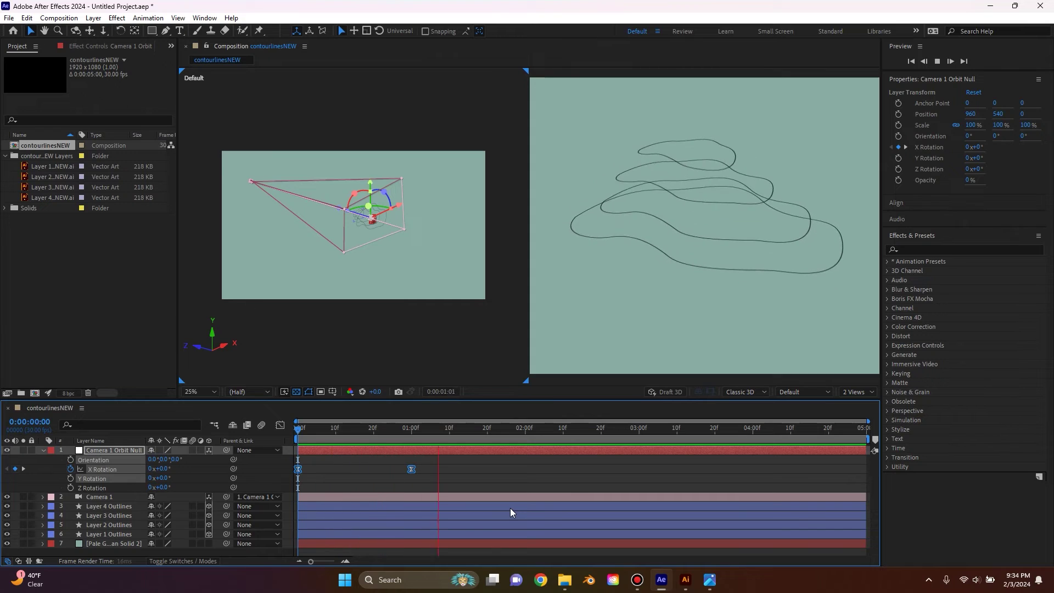
key("space")
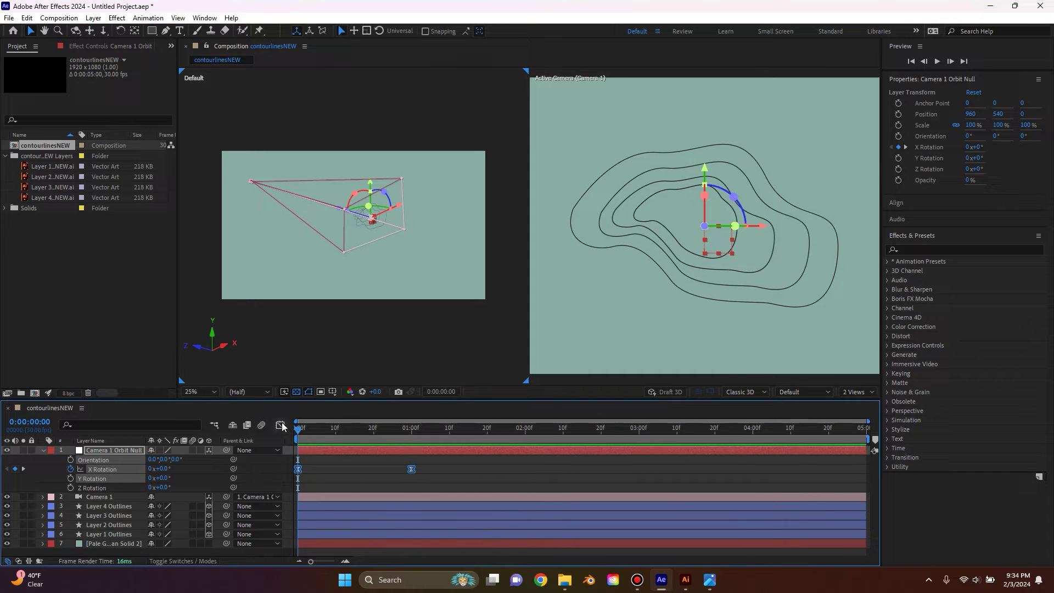
left_click(280, 426)
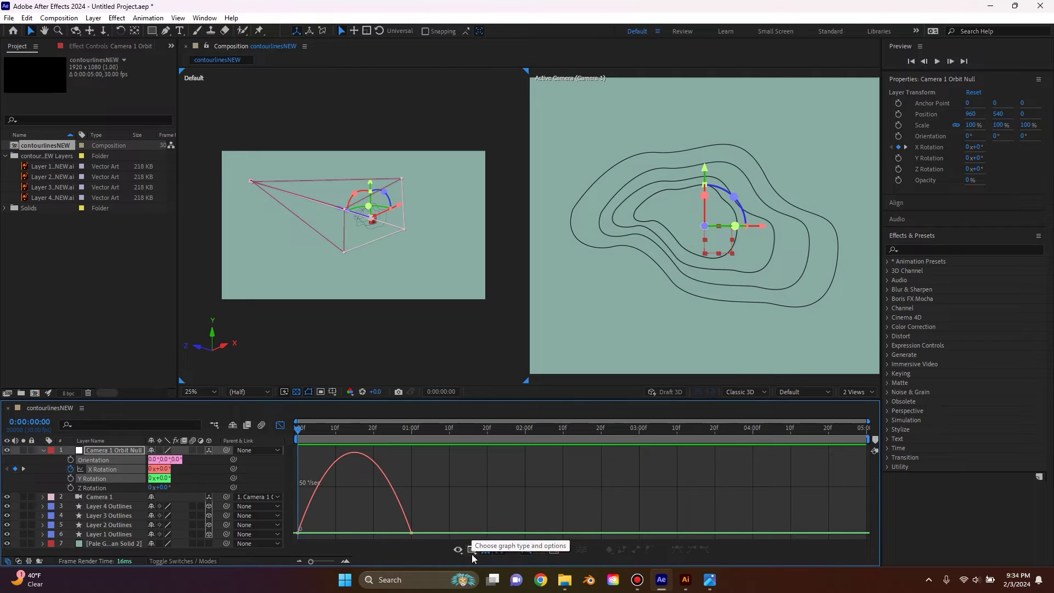
Step: In the speed graph, drag the X Rotation influence handle left so the tilt starts fast, then preview
left_click(472, 552)
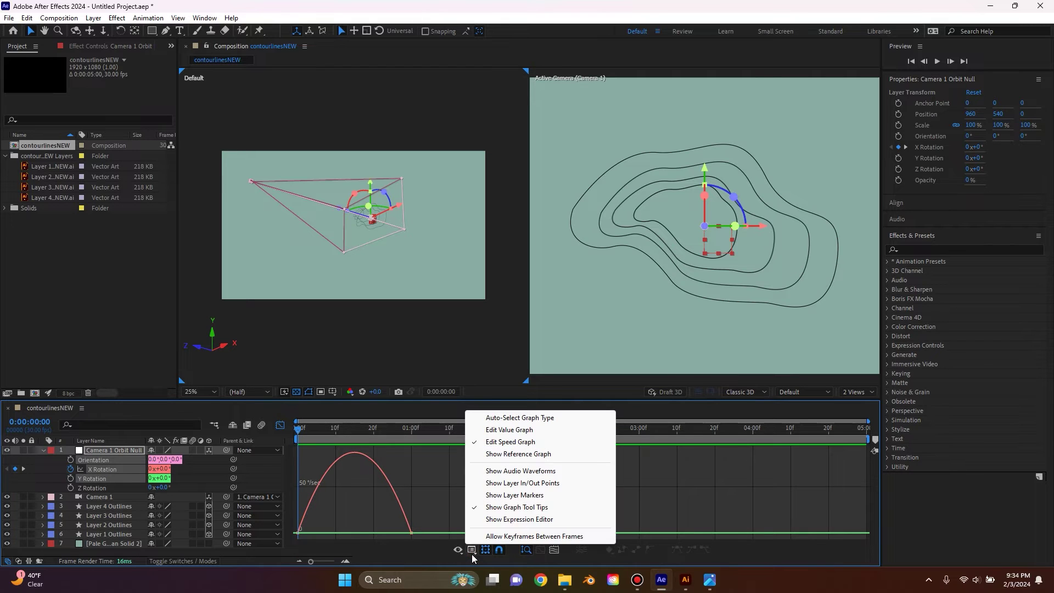
left_click(512, 443)
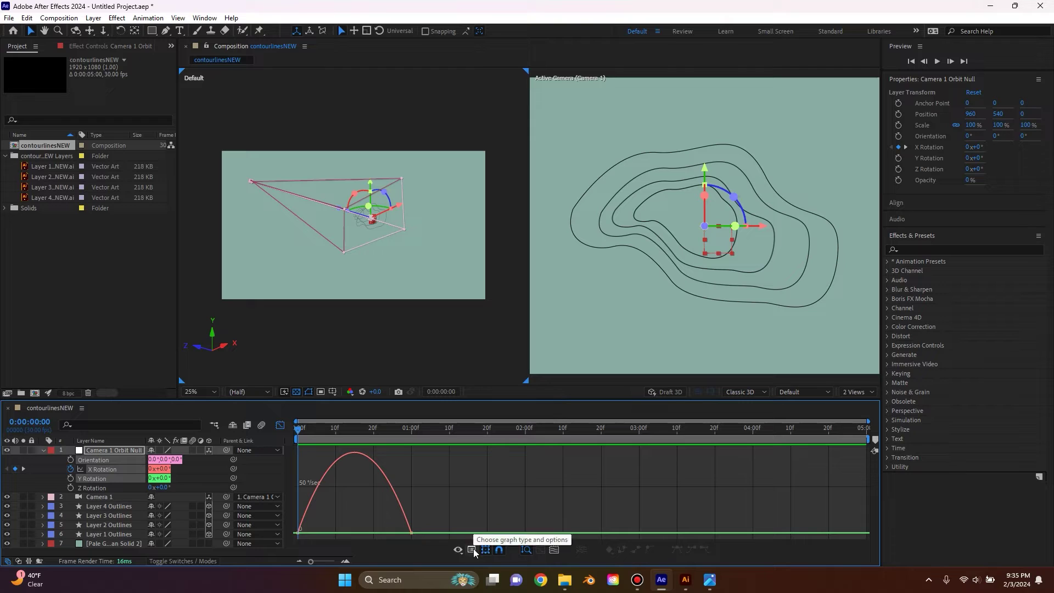
left_click(405, 532)
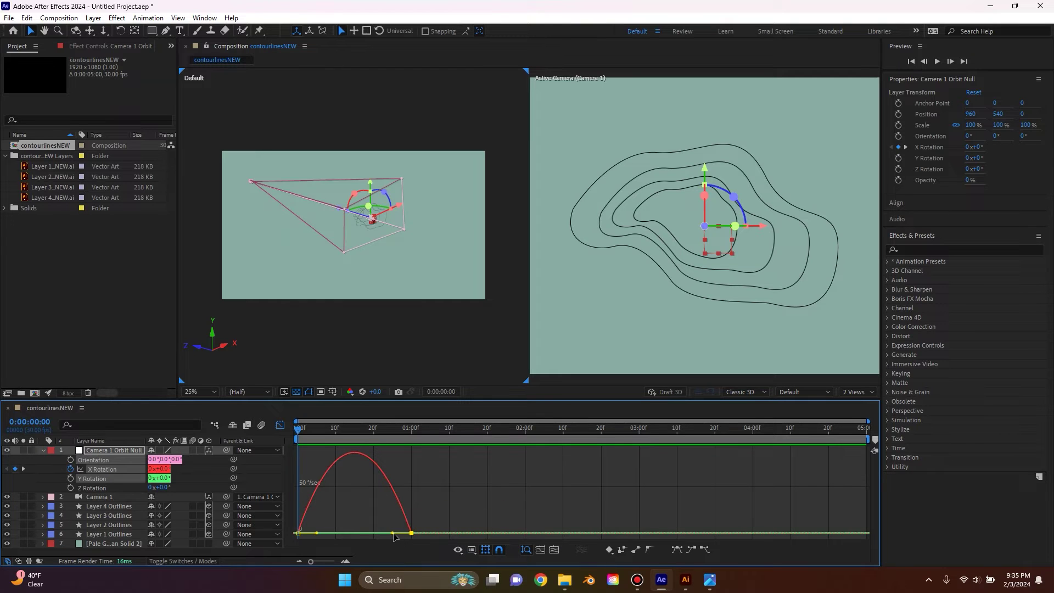
left_click_drag(393, 535, 349, 534)
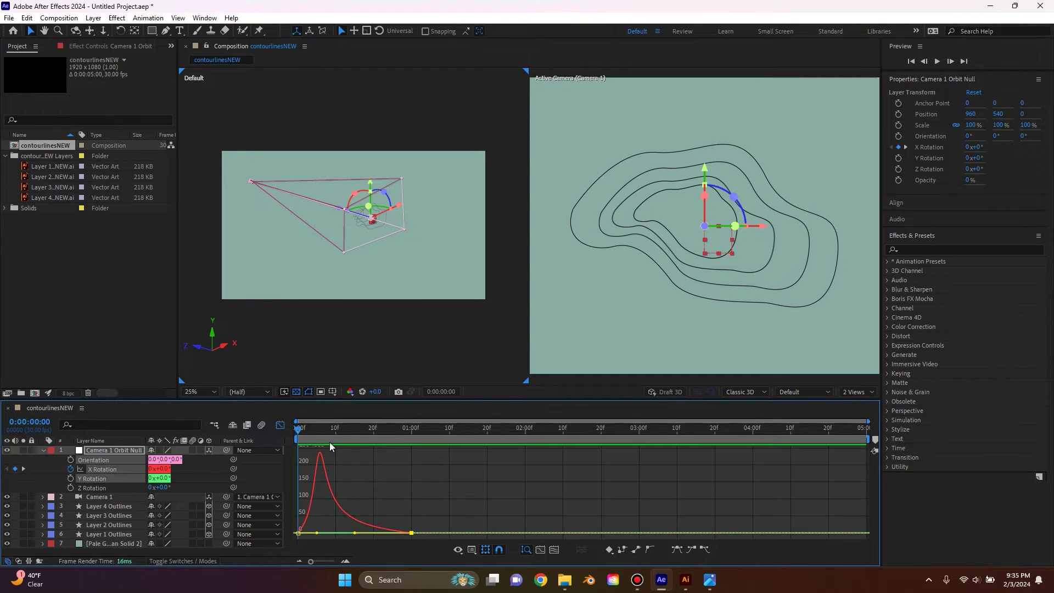
left_click(309, 428)
left_click(297, 428)
key("space")
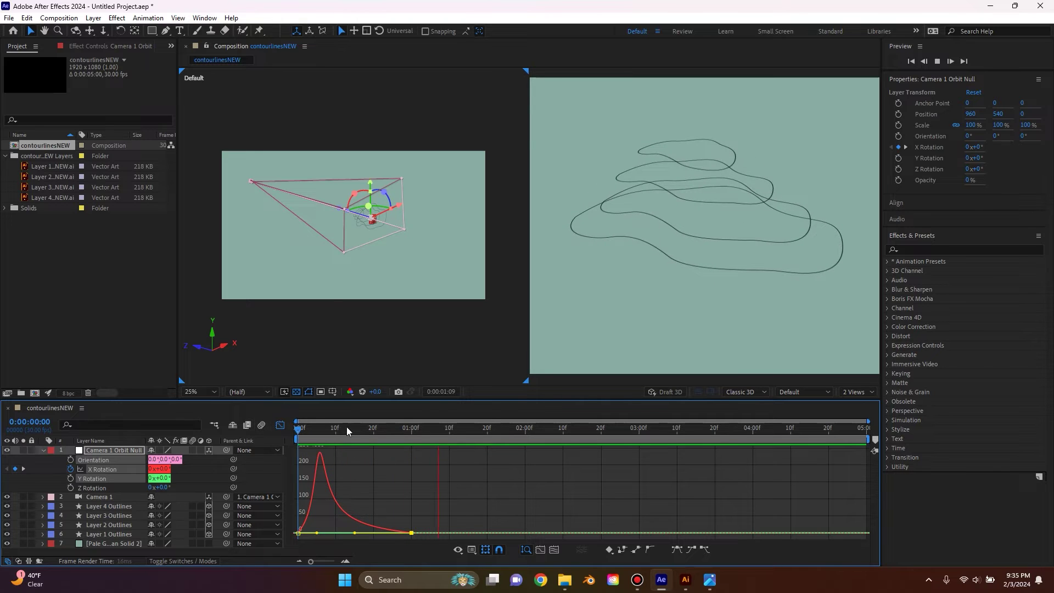
key("space")
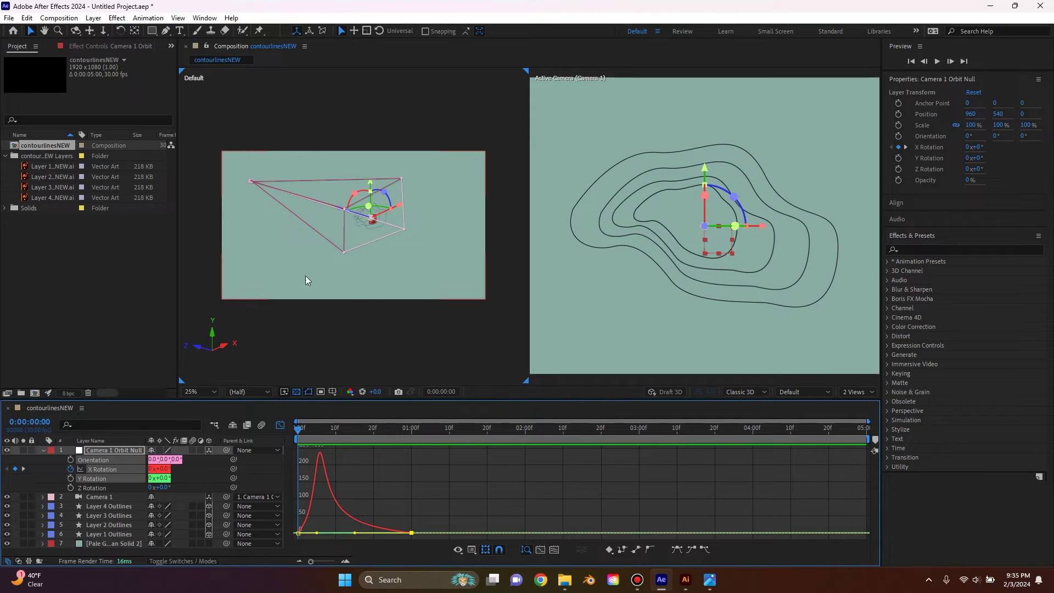
left_click(852, 389)
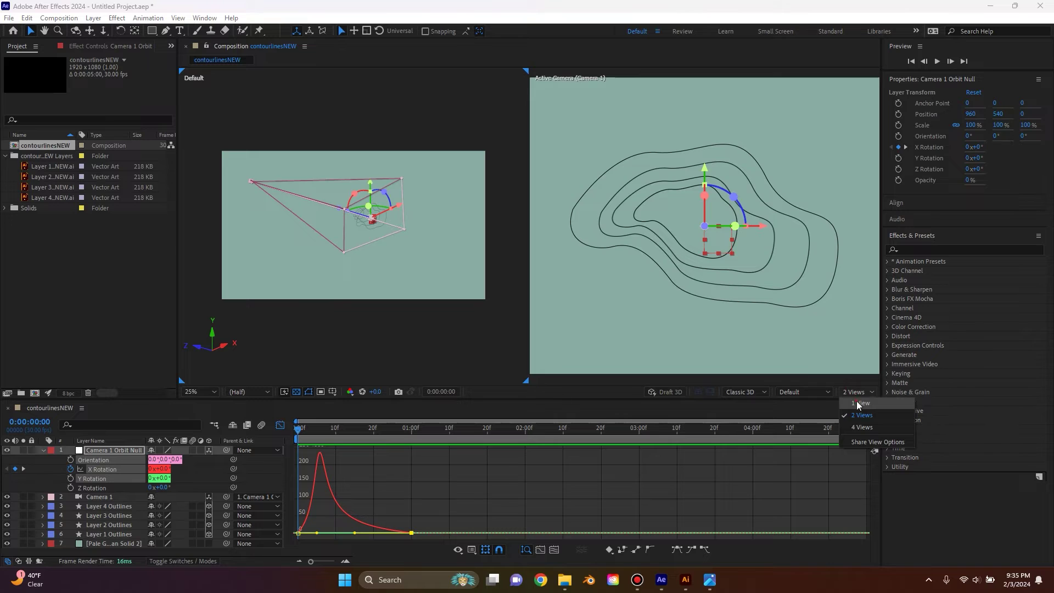
Step: Set the viewer to a single Active Camera view and switch the timeline back to layer bars
left_click(856, 401)
left_click_drag(309, 427, 288, 417)
key("shift+F3")
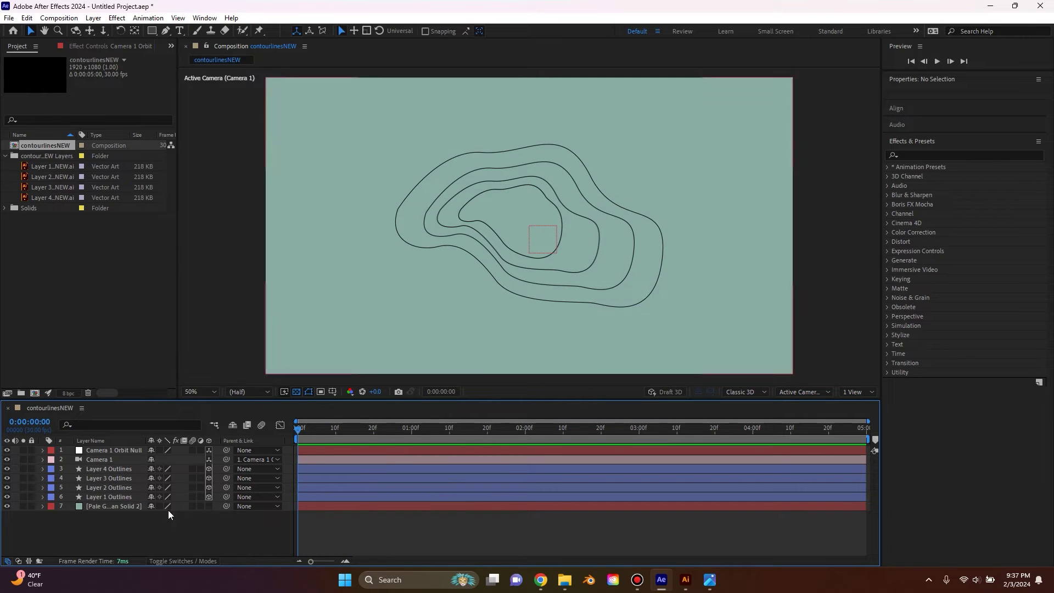
right_click(129, 542)
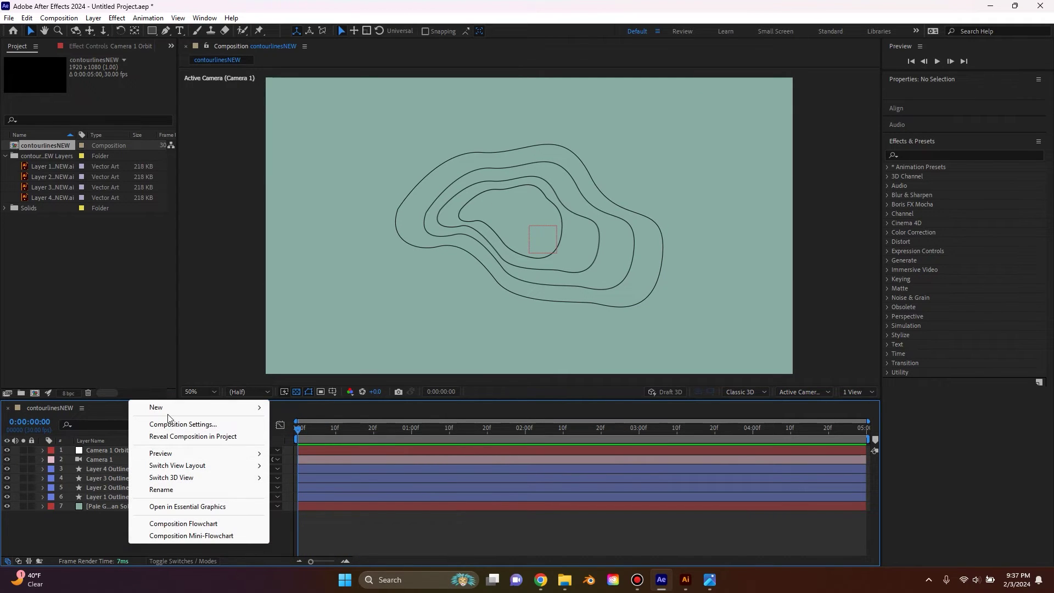
Step: Add a "whatever we want" text layer and enable its 3D switch
mouse_move(174, 408)
left_click(305, 421)
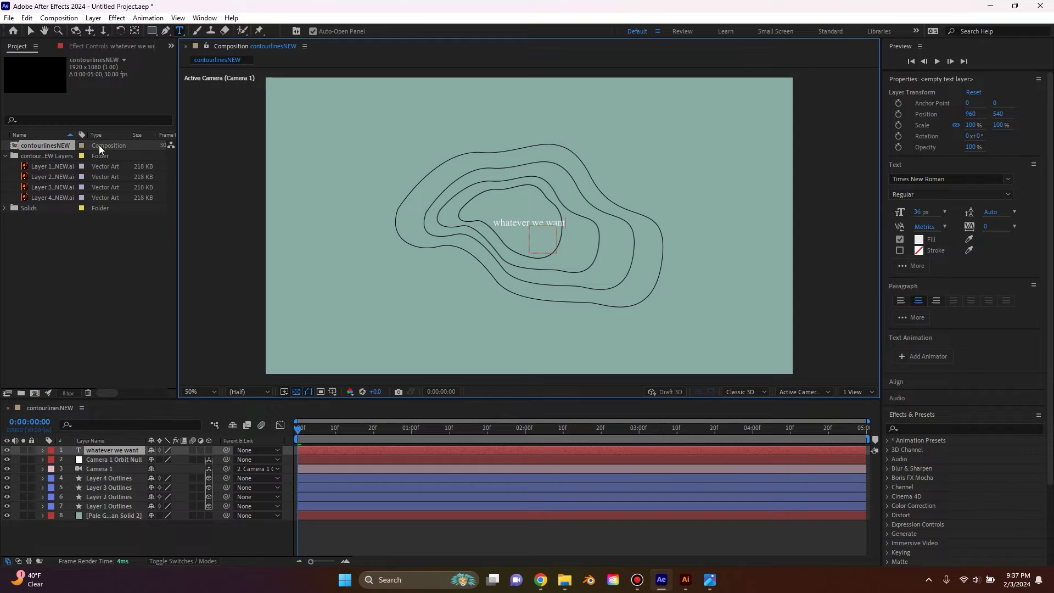
left_click(152, 312)
key("v")
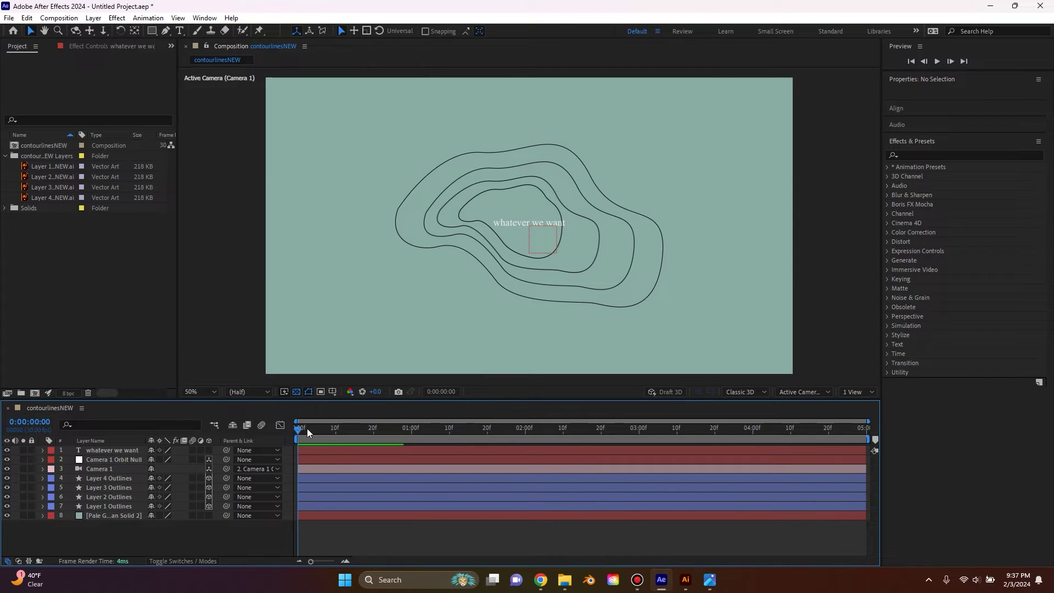
mouse_move(298, 429)
left_mouse_down()
mouse_move(408, 418)
mouse_move(296, 420)
mouse_move(435, 413)
mouse_move(286, 420)
left_mouse_up()
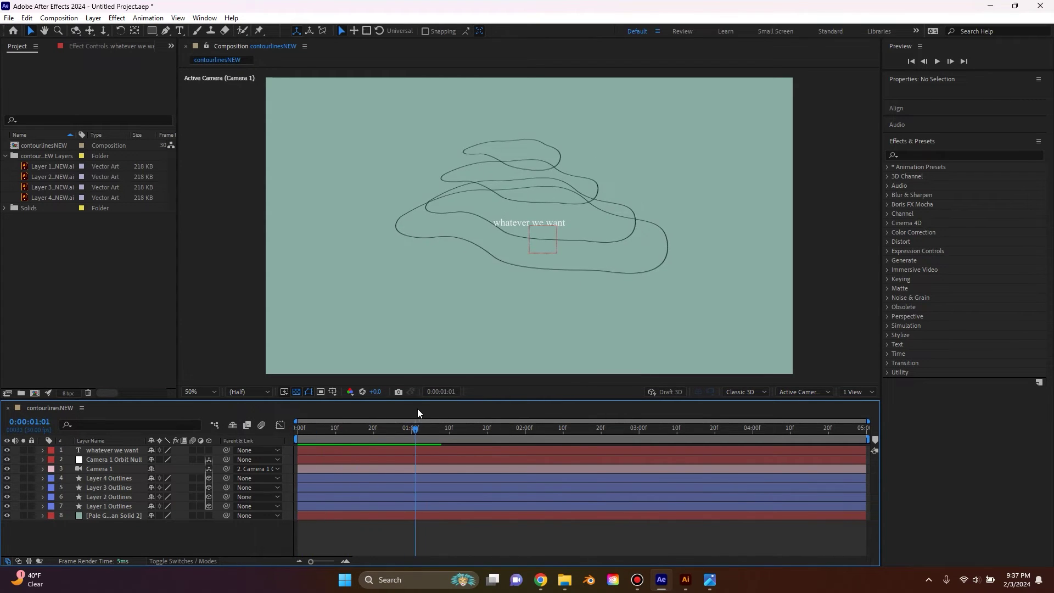
key("Home")
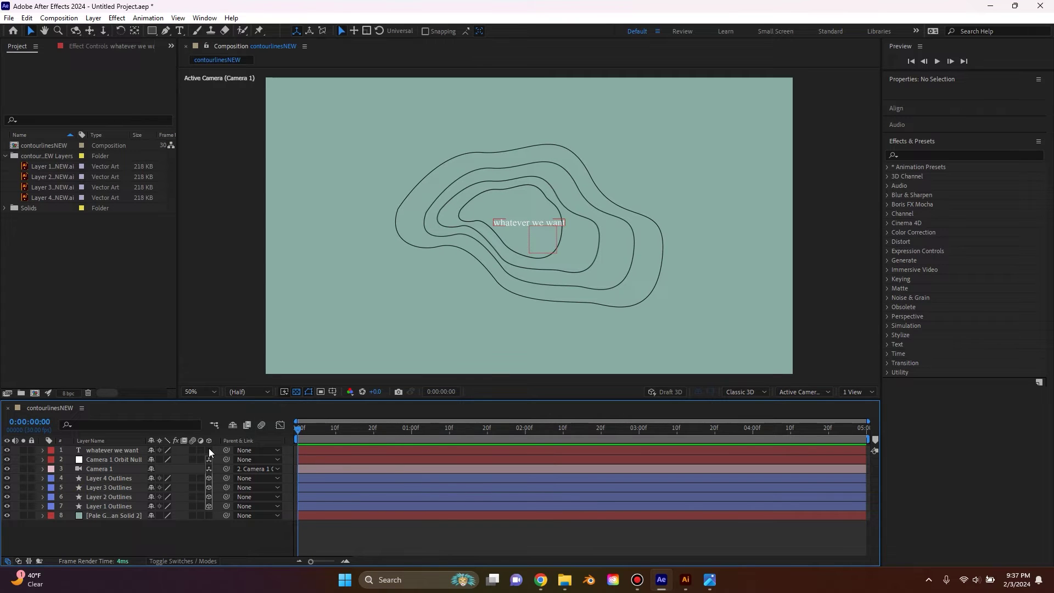
left_click(208, 449)
left_click_drag(310, 427, 539, 396)
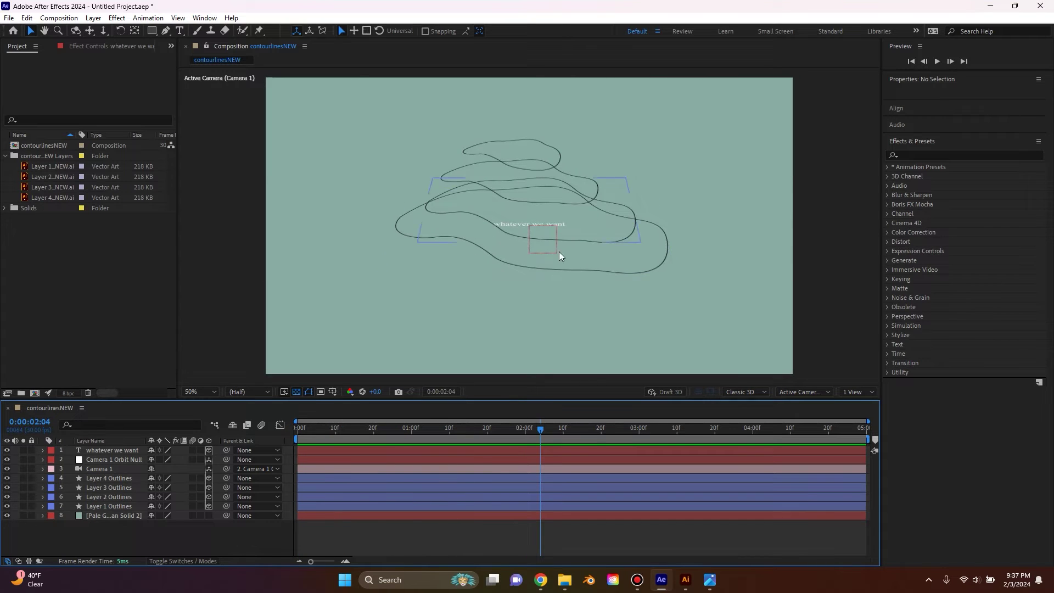
left_click(521, 227)
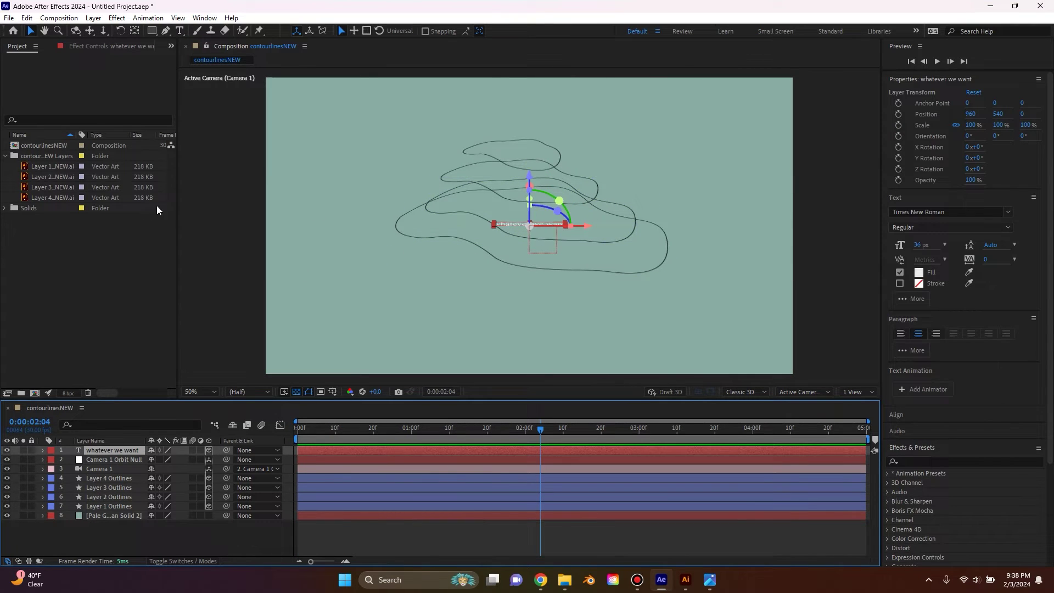
Step: Rotate the title 90° on X, raise it above the contours, and set the font size to 58 px
key("r")
left_click_drag(166, 469, 201, 466)
left_click(171, 468)
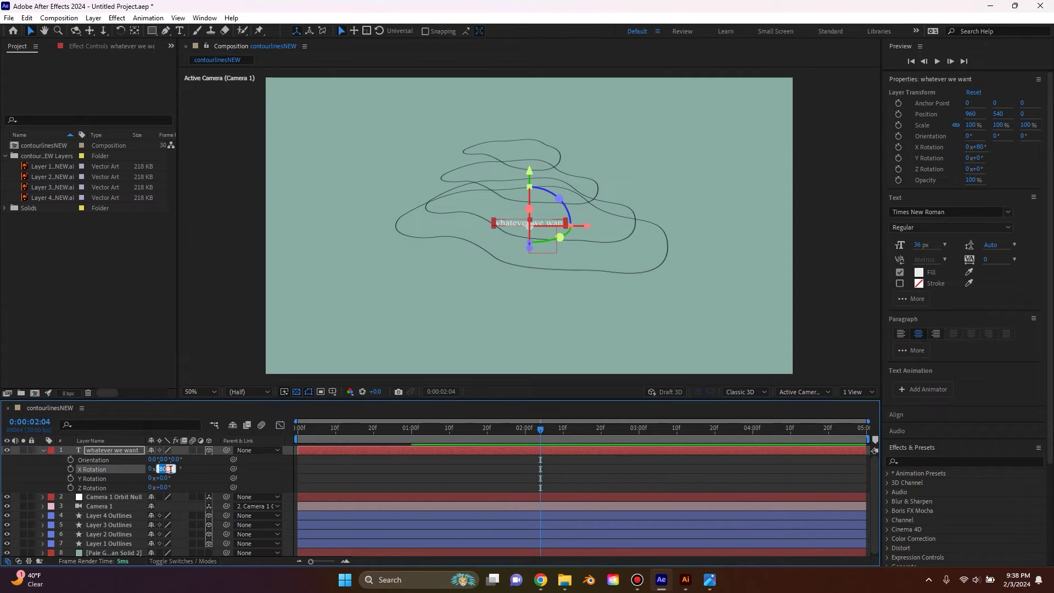
key("Return")
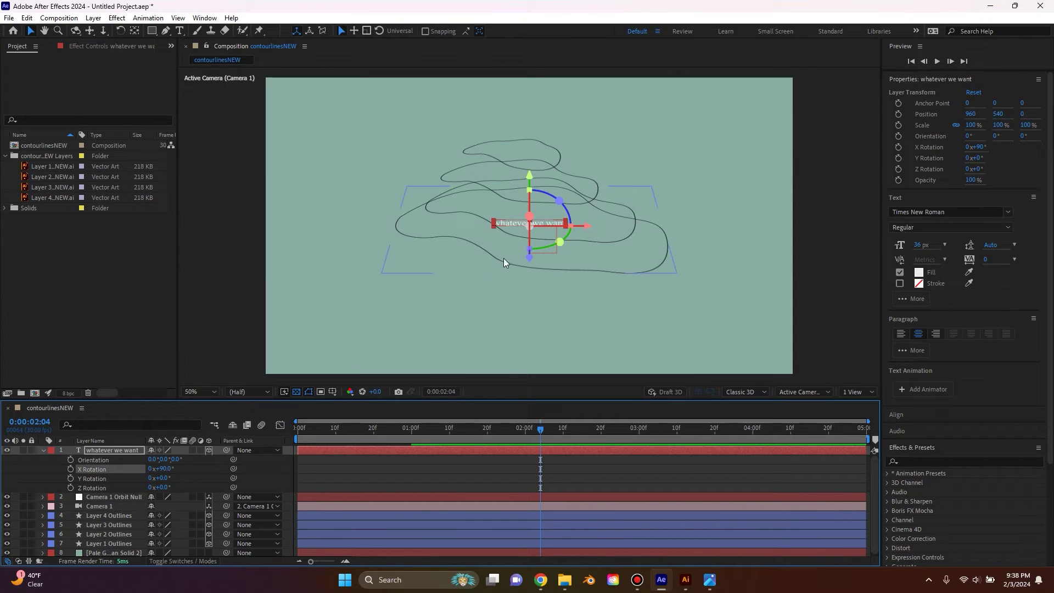
left_click_drag(530, 176, 533, 90)
left_click_drag(921, 248, 940, 248)
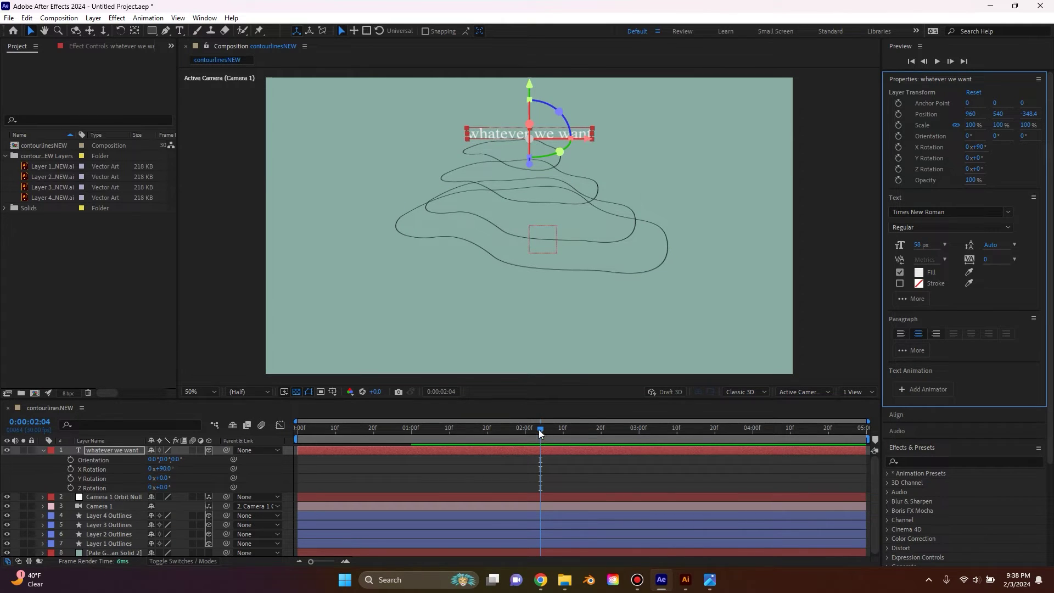
Step: Preview the animation with the title, checking frames 0:00:00:23 and 0:00:01:06
left_click_drag(539, 434, 236, 426)
key("space")
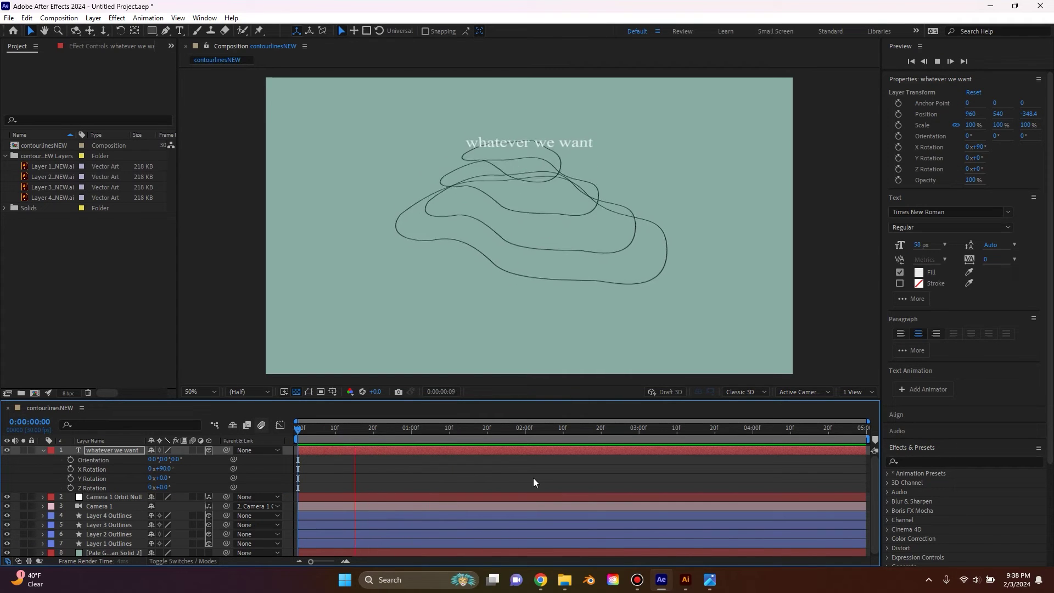
left_click(384, 424)
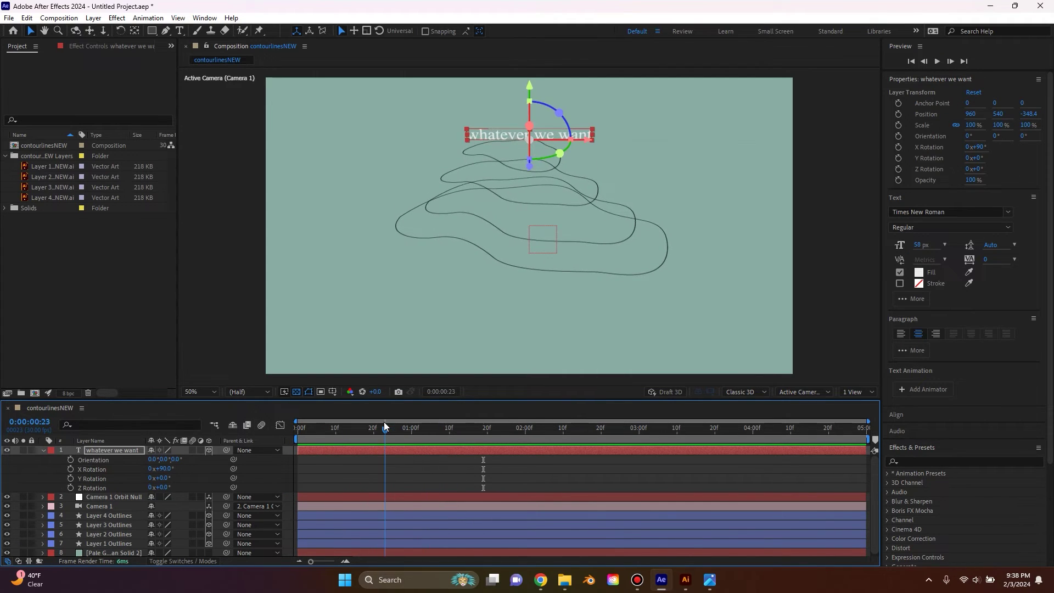
left_click_drag(384, 424, 435, 401)
left_click(604, 342)
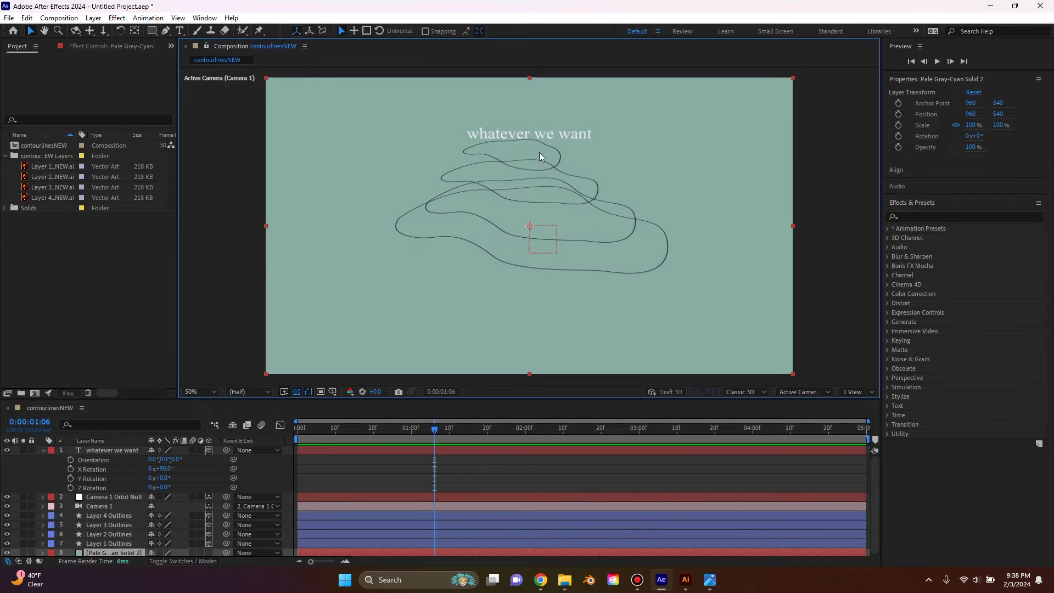
key("Home")
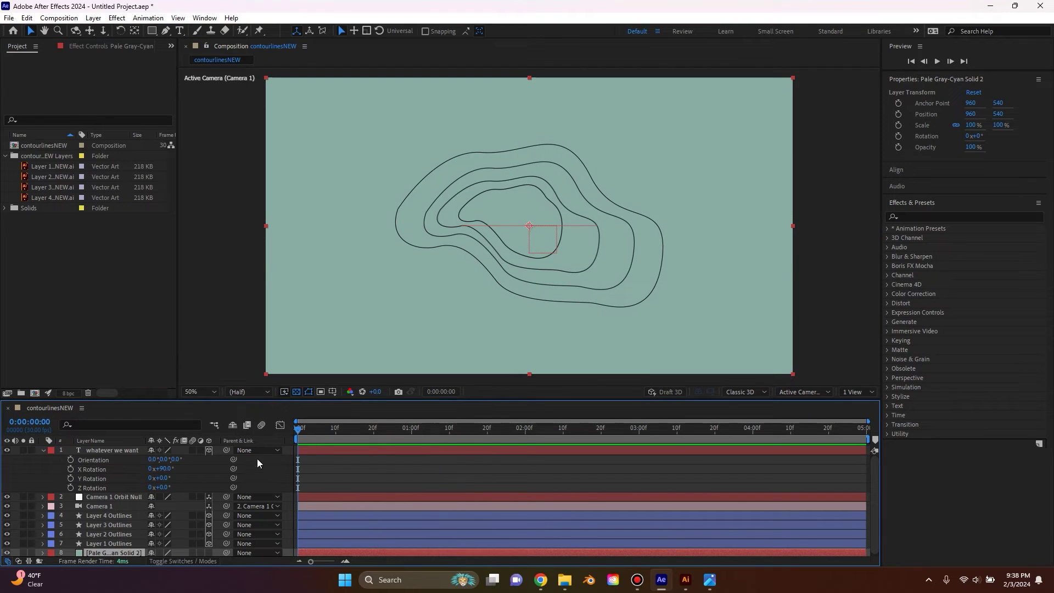
Step: Keyframe Camera 1 Orbit Null's Position, with Z set to -206 at one second
left_click(91, 497)
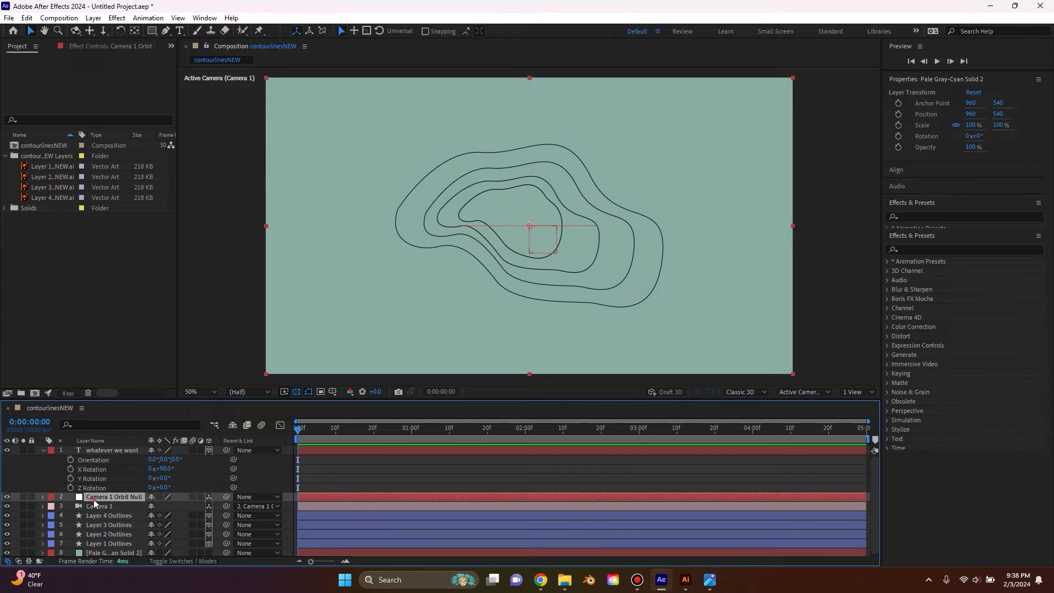
left_click(42, 497)
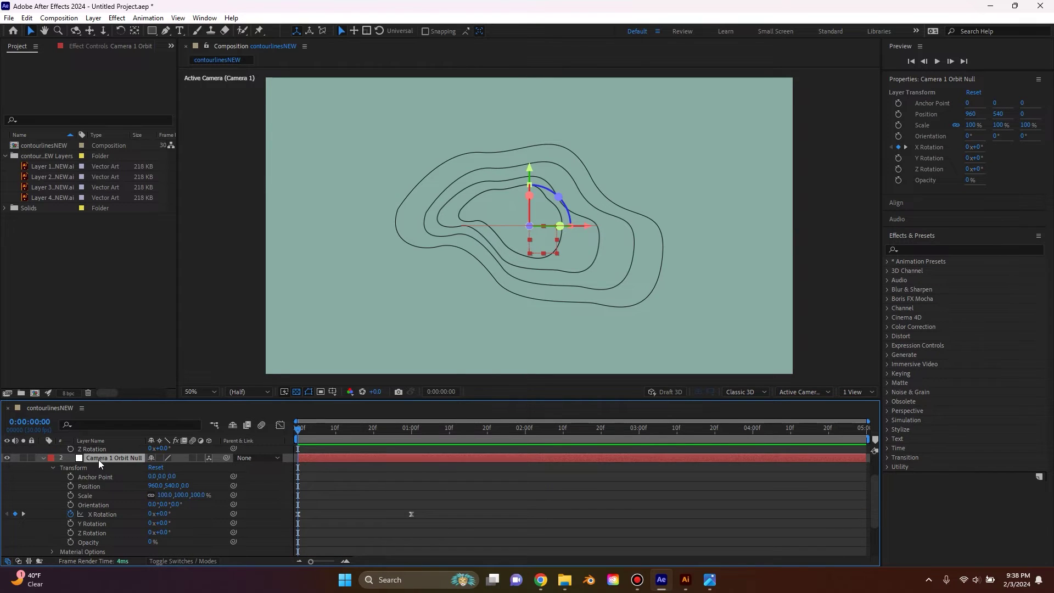
key("p")
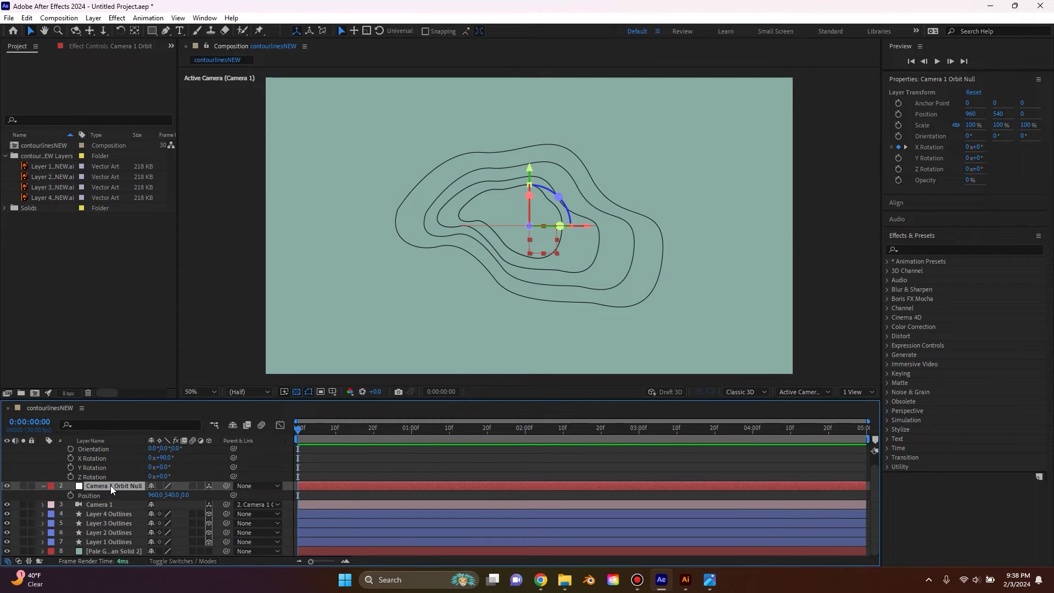
key("r")
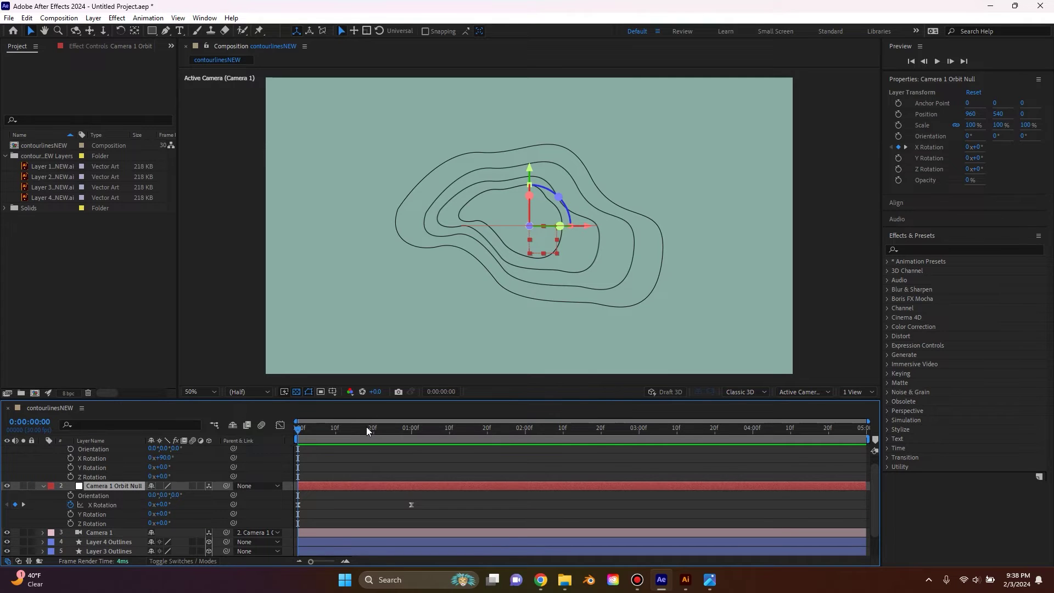
left_click_drag(366, 426, 412, 427)
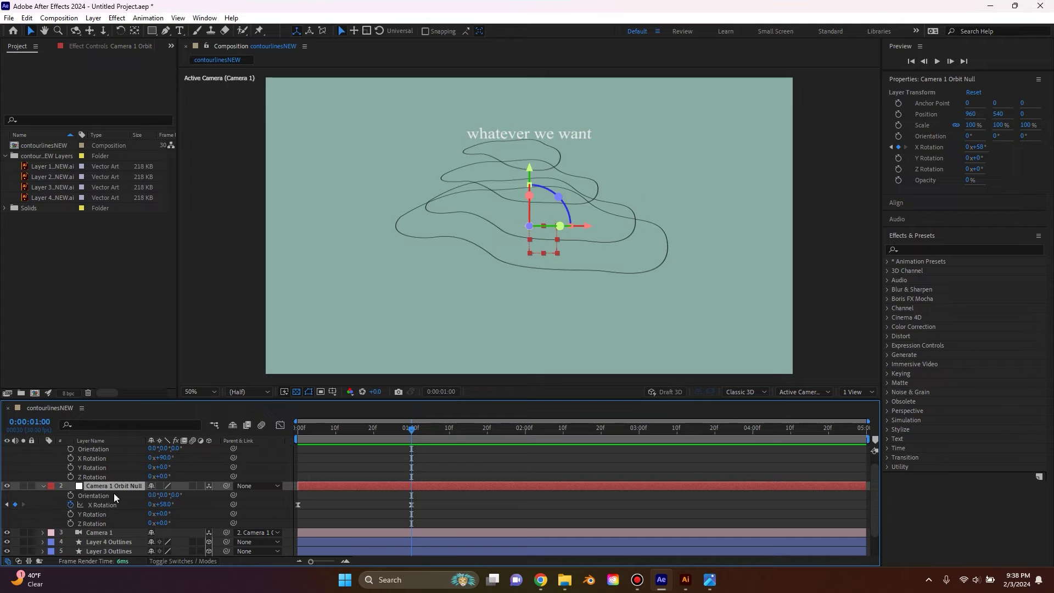
key("p")
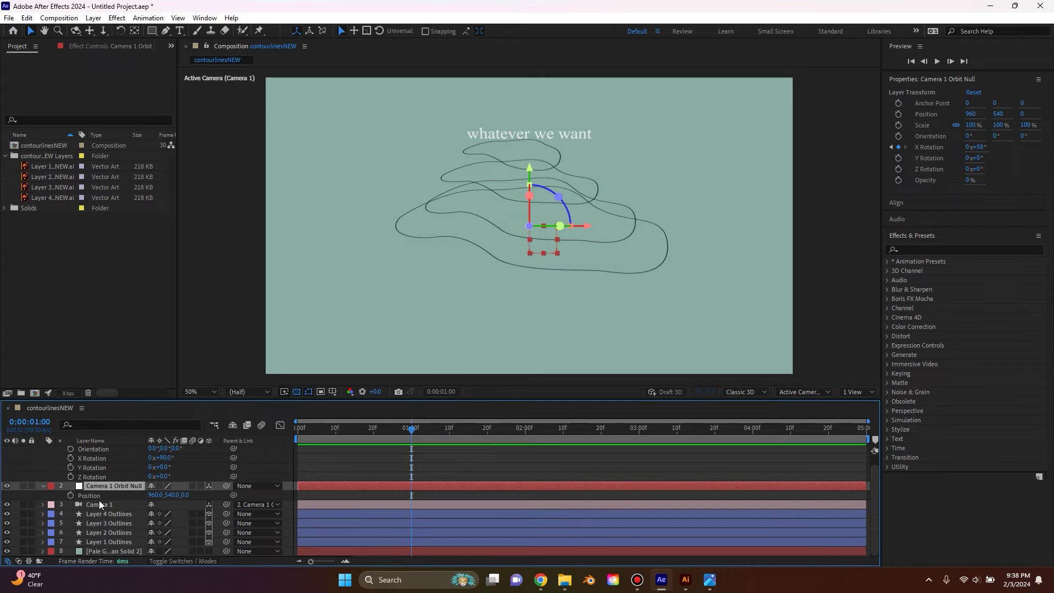
left_click(71, 495)
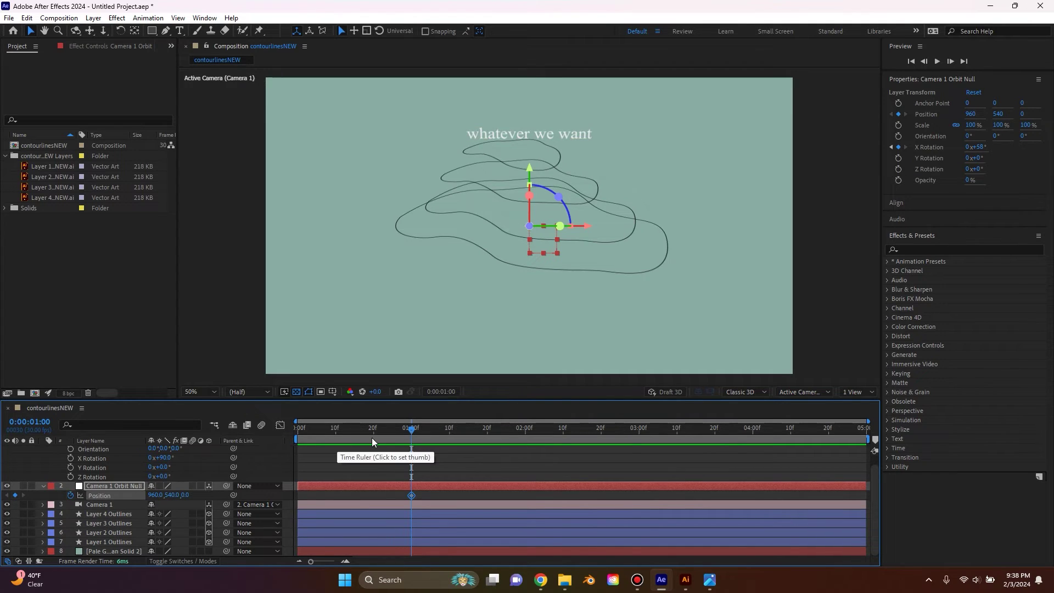
left_click_drag(411, 432, 278, 432)
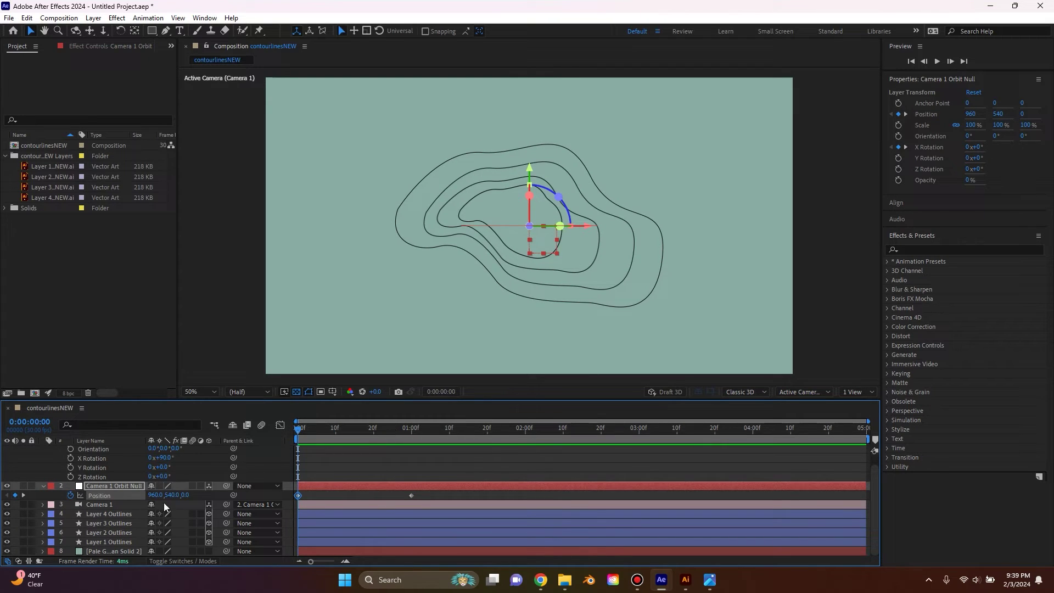
left_click(24, 494)
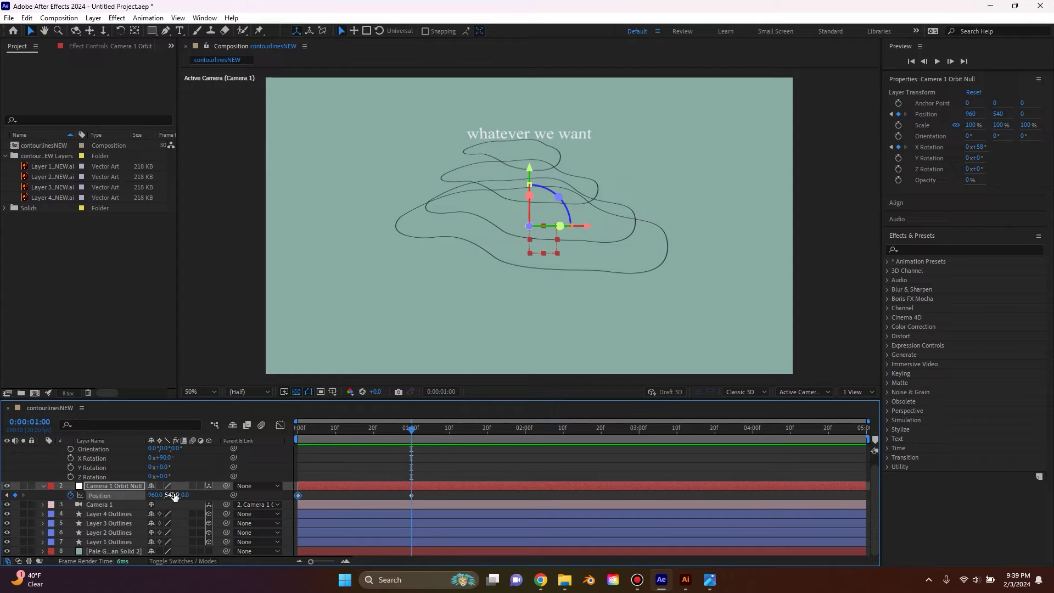
left_click_drag(170, 496, 72, 495)
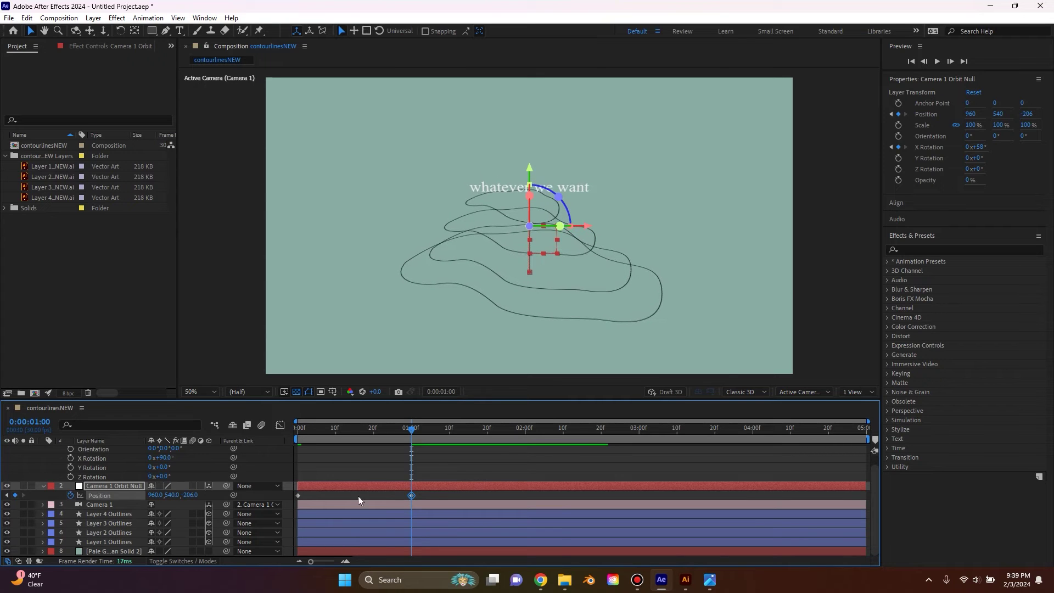
Step: Preview the camera push from the start of the composition
left_click_drag(404, 434, 298, 431)
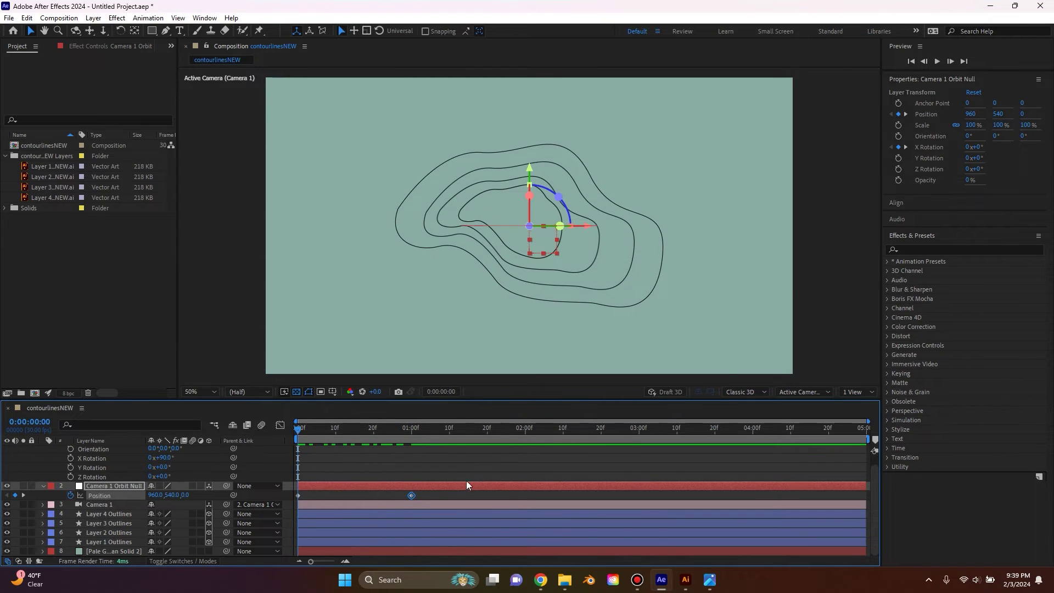
key("space")
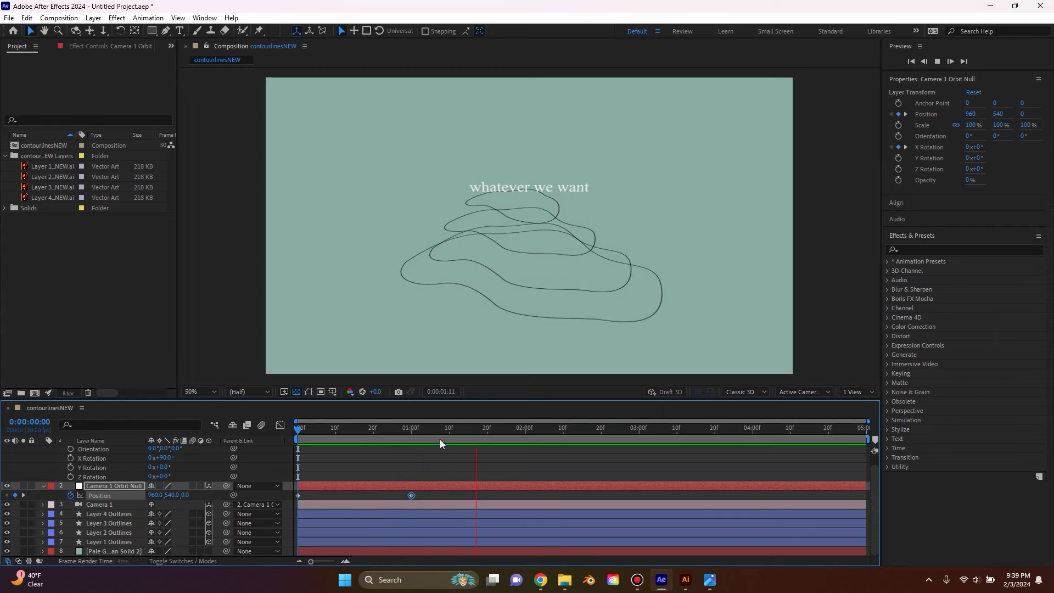
key("space")
left_click(297, 428)
key("space")
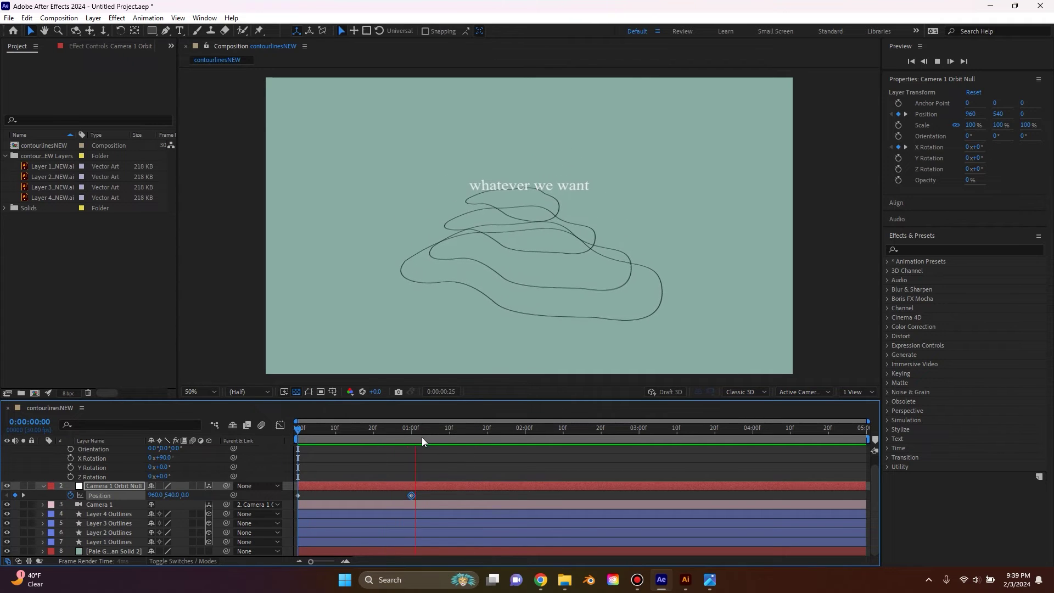
key("space")
Step: Apply Easy Ease to both Position keyframes of the orbit null
left_click_drag(426, 493, 308, 496)
right_click(411, 494)
mouse_move(440, 488)
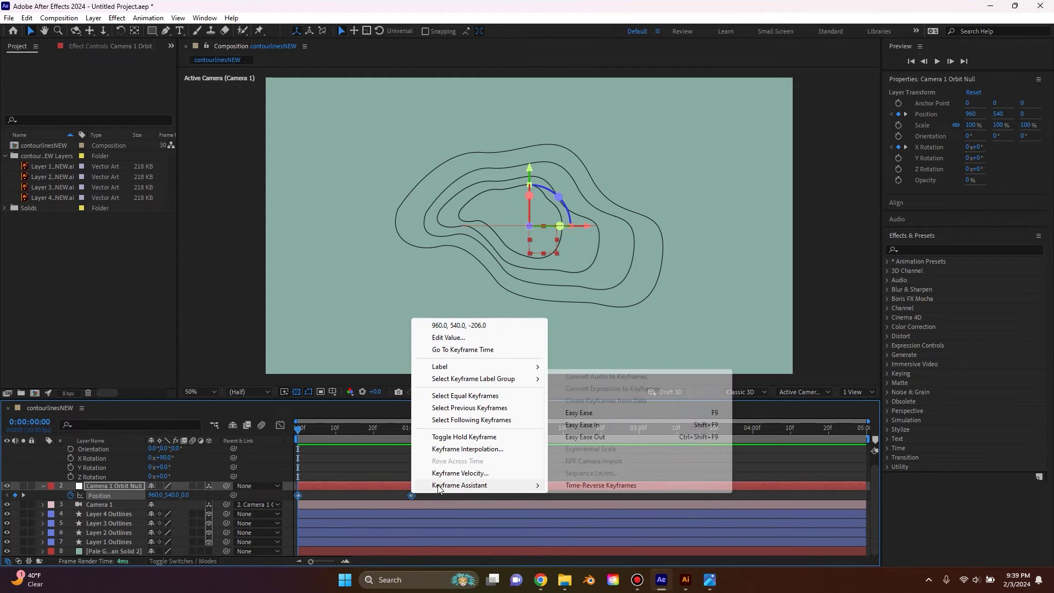
left_click(601, 420)
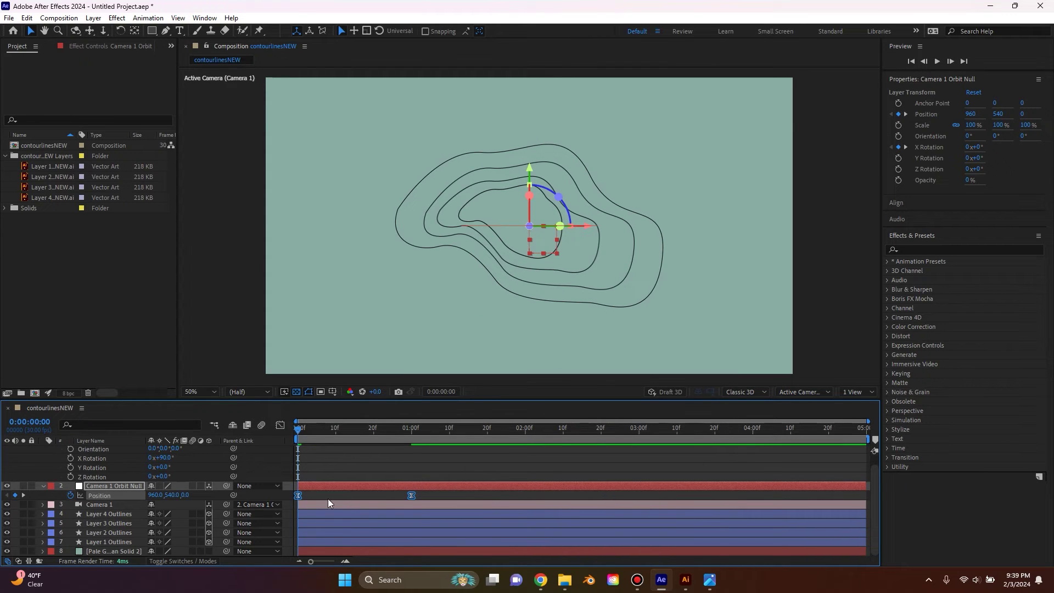
key("u")
key("F2")
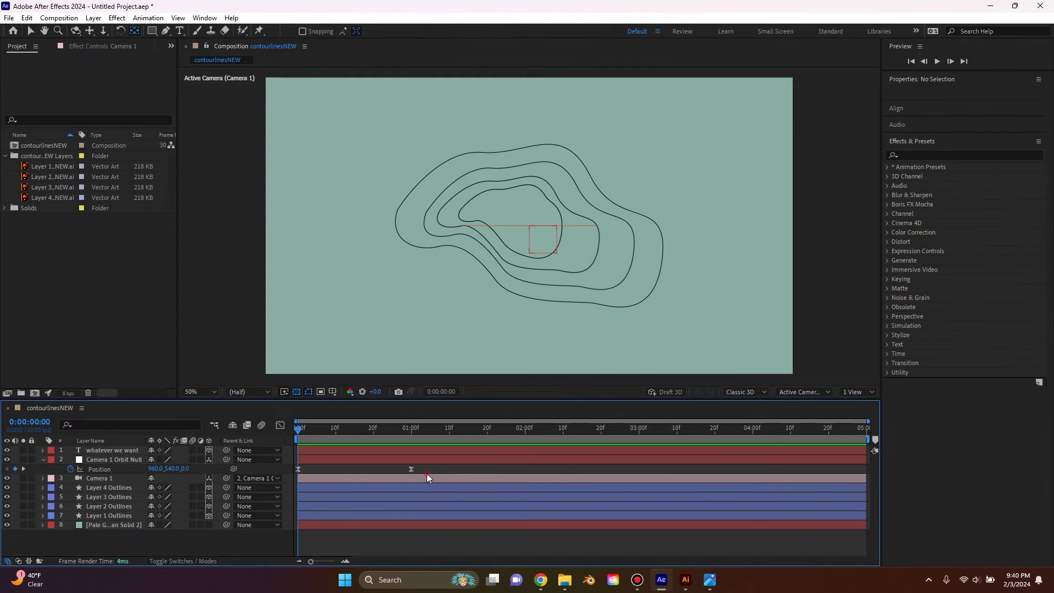
Step: Reveal the orbit null's animated properties and select all four Position and X Rotation keyframes
left_click(122, 466)
key("u")
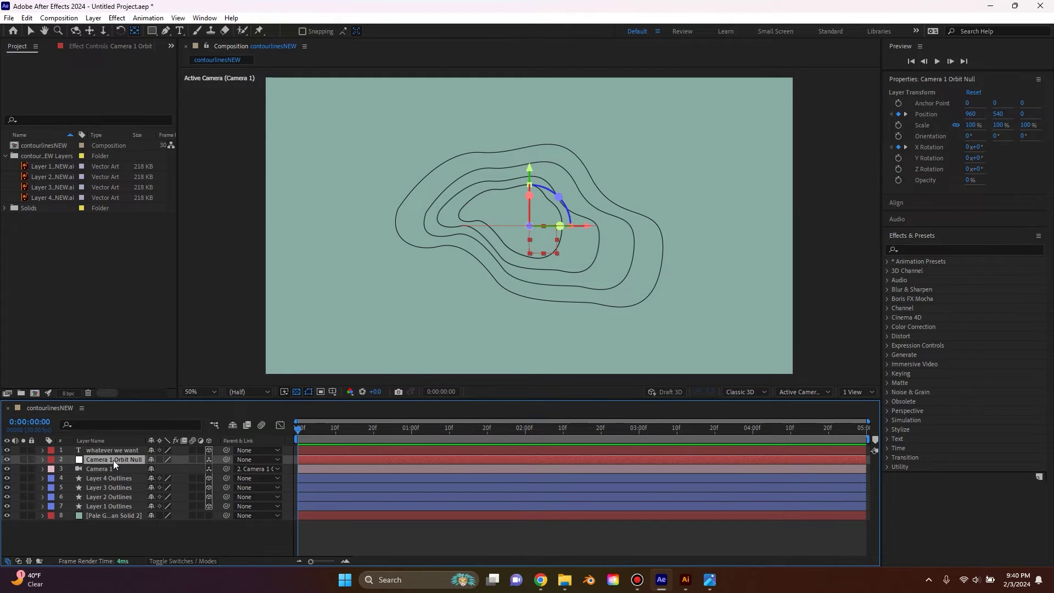
key("u")
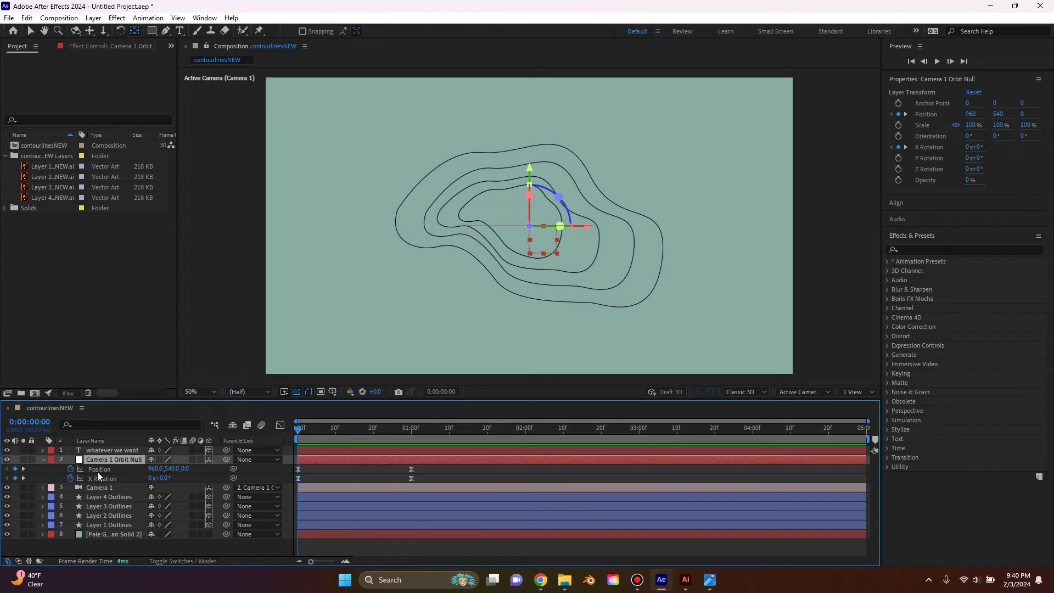
left_click(99, 469)
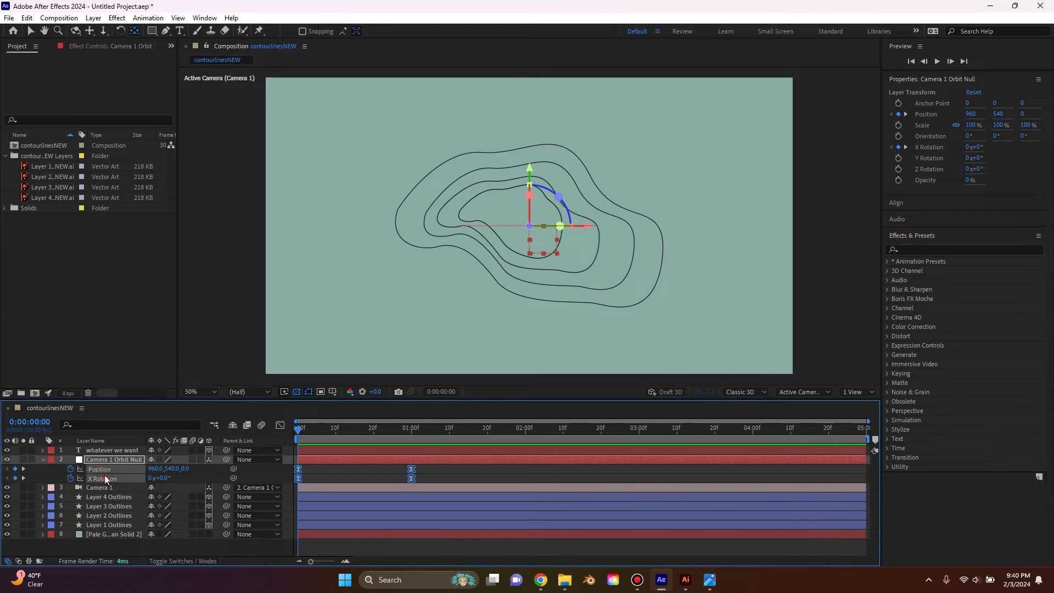
left_click(60, 473)
left_click(435, 478)
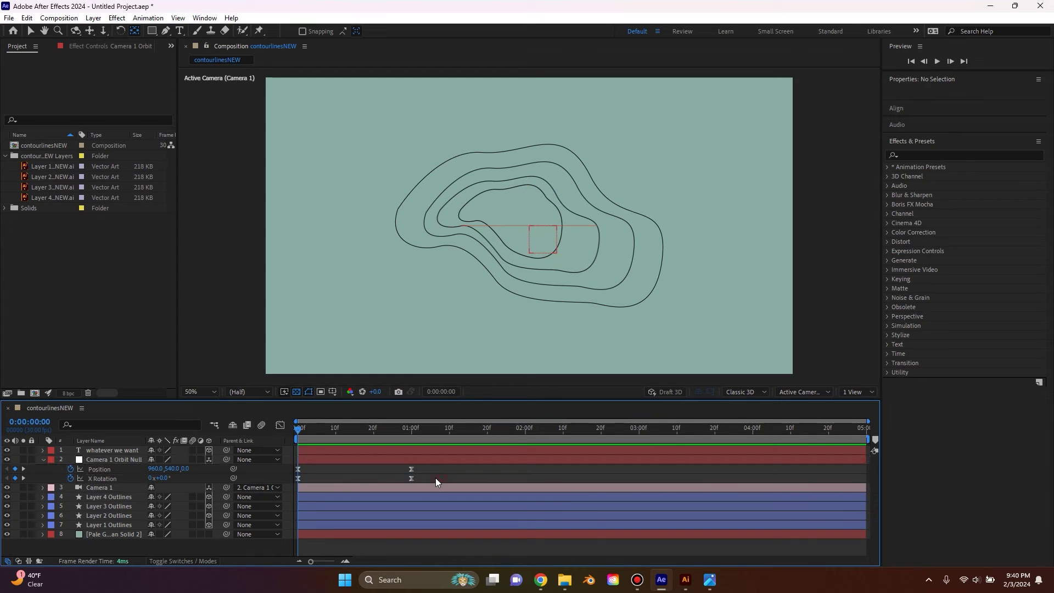
left_click_drag(436, 478, 294, 469)
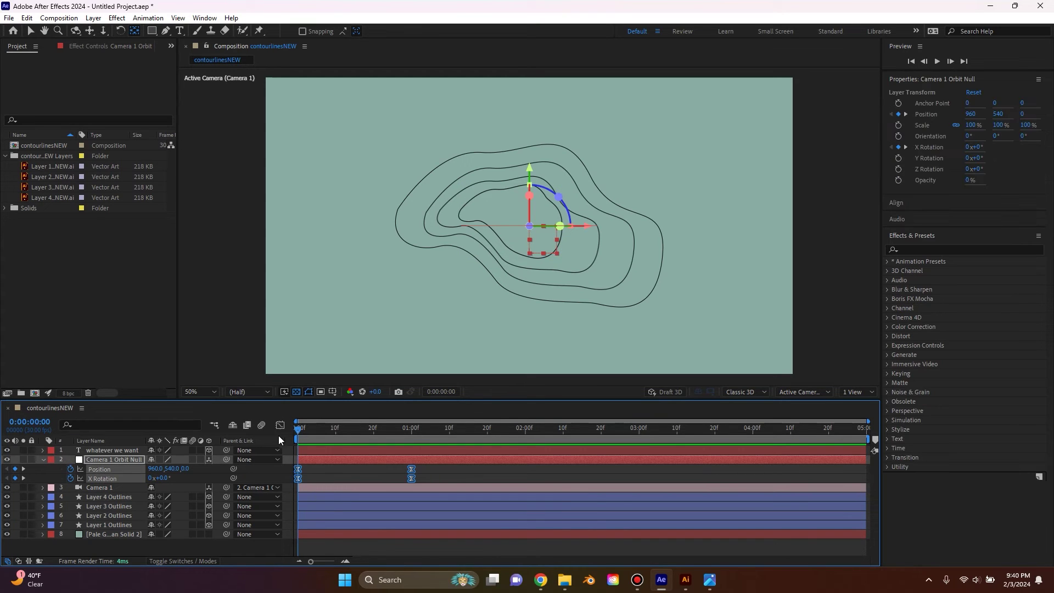
Step: Drag the speed-graph influence handles left so the move starts fast, then preview in layer view
left_click(280, 425)
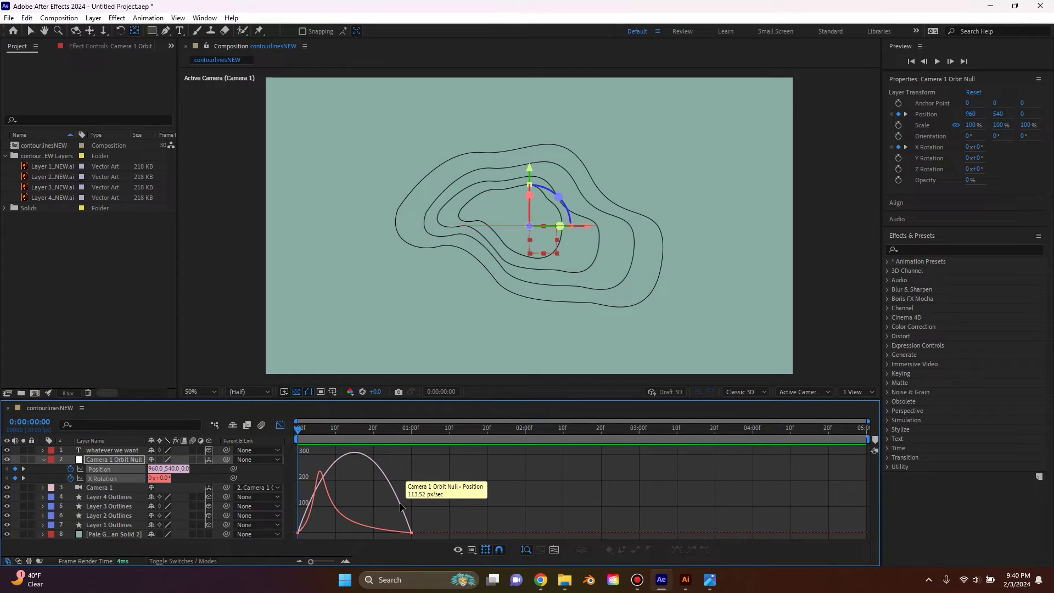
left_click(394, 531)
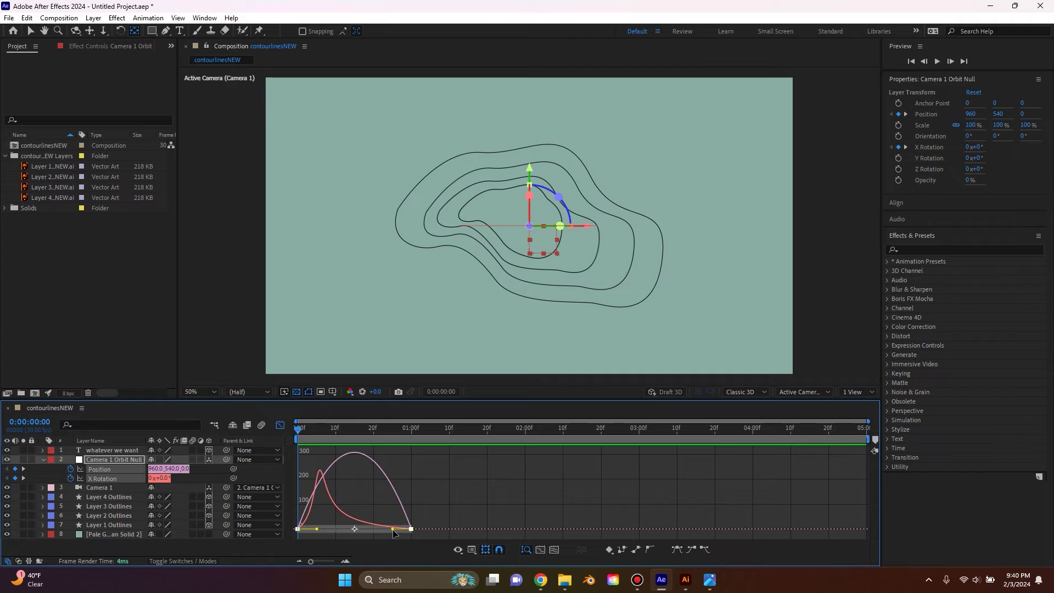
left_click_drag(394, 529, 332, 528)
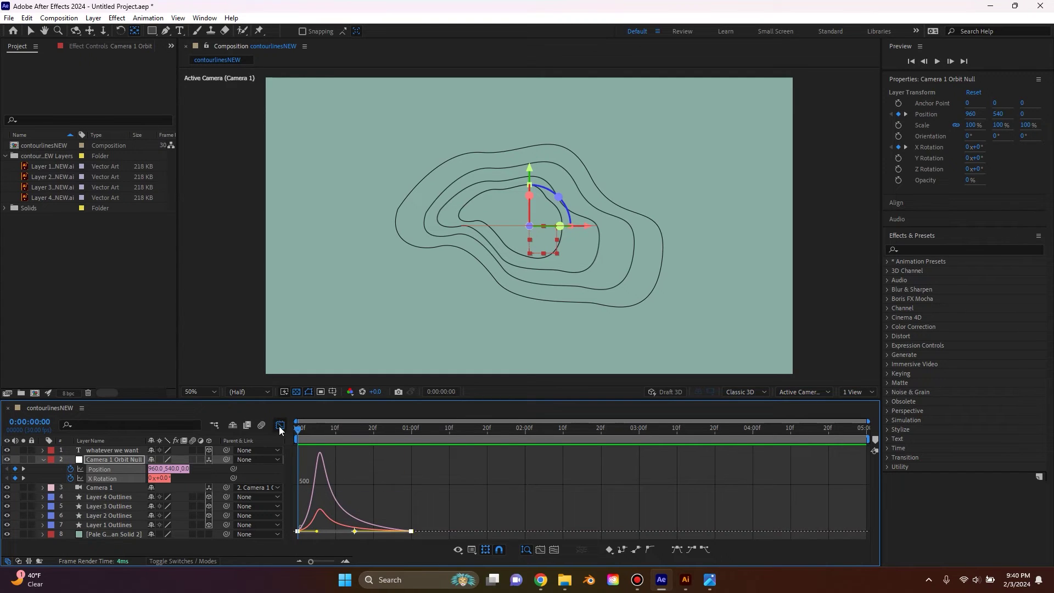
key("shift+F3")
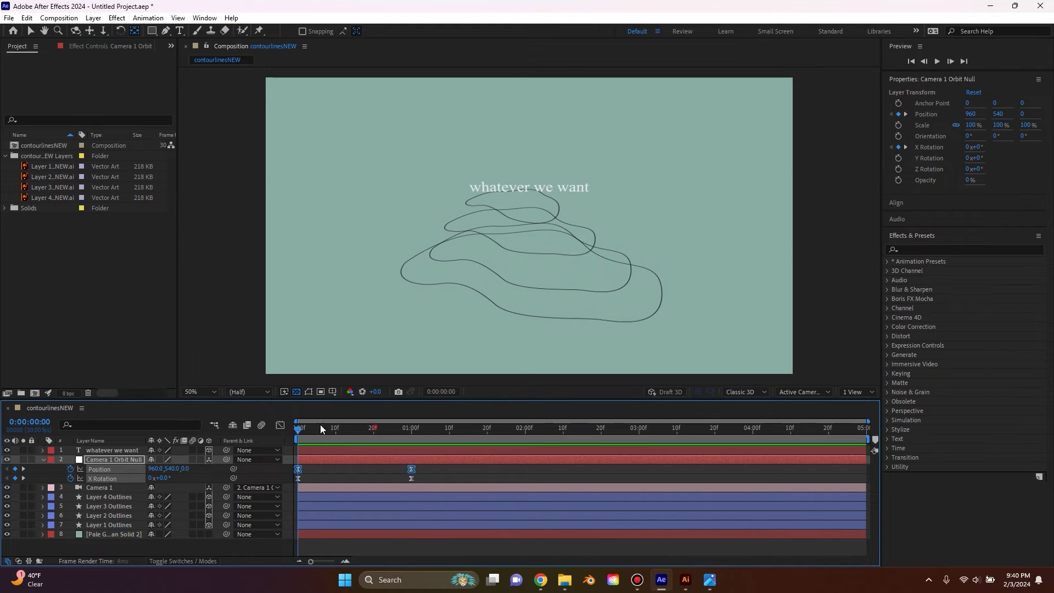
key("space")
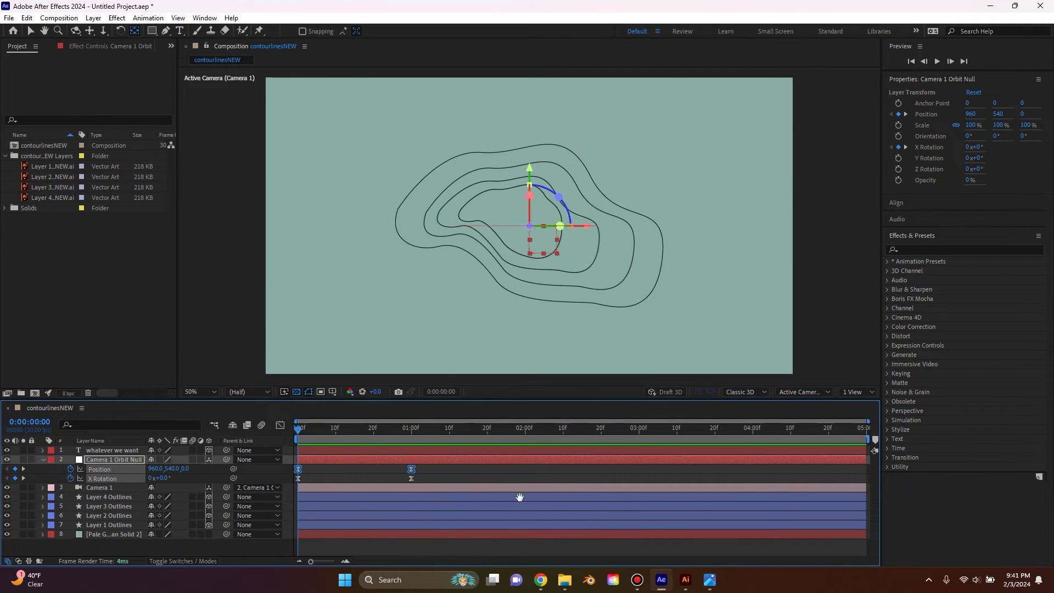
key("space")
left_click(43, 459)
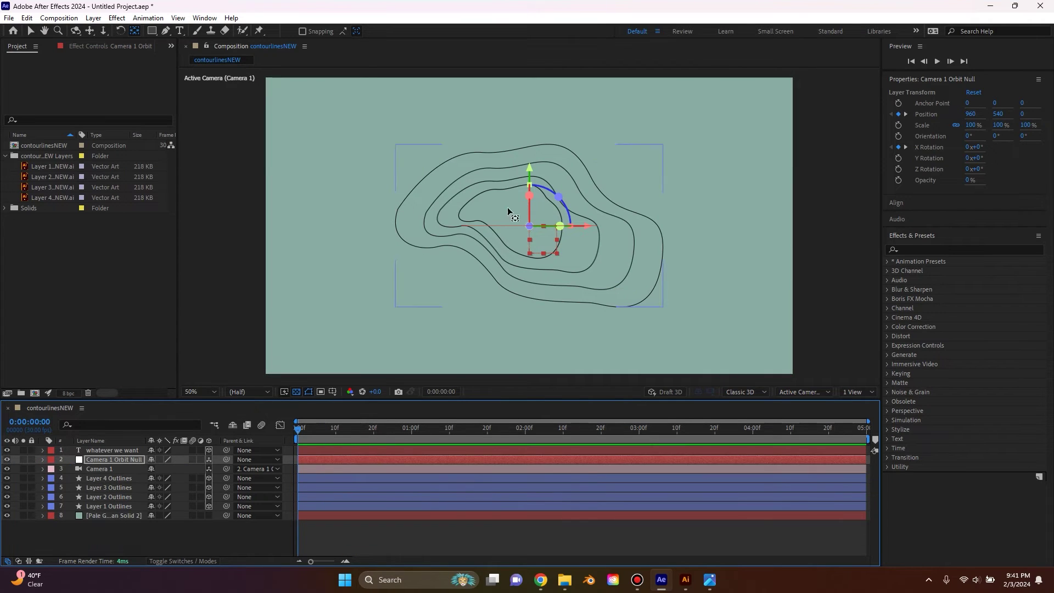
Step: Add Trim Paths to Layer 4 Outlines and reveal its Start, End and Offset values
left_click(96, 478)
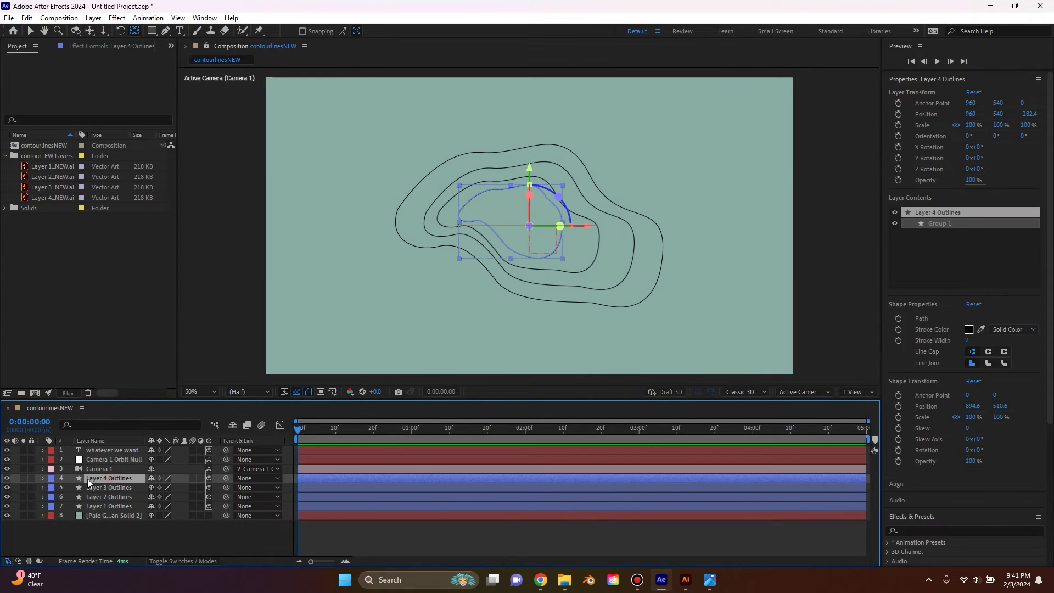
left_click(42, 478)
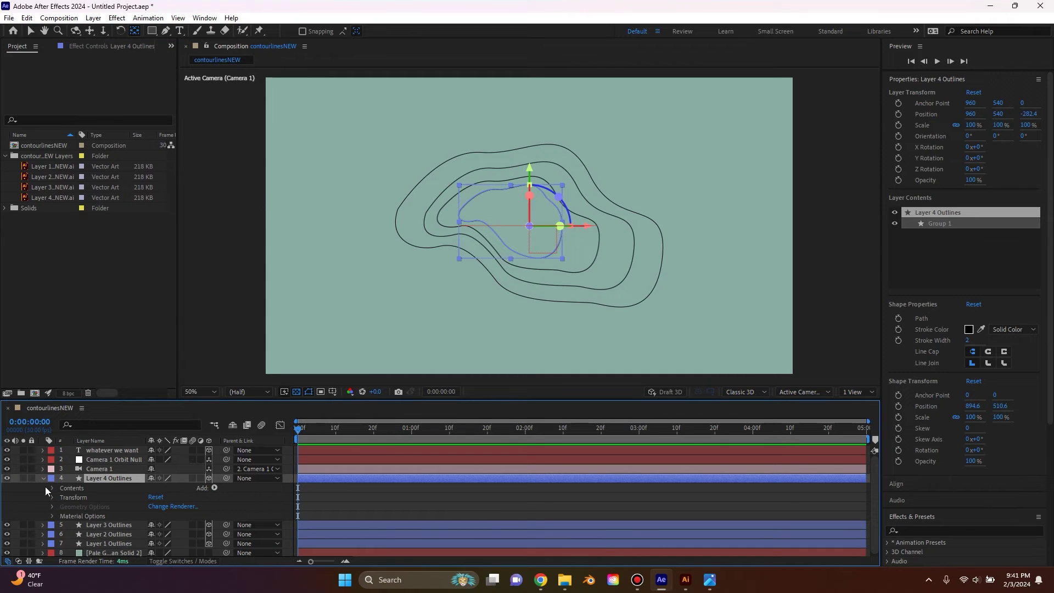
left_click(44, 479)
left_click(42, 479)
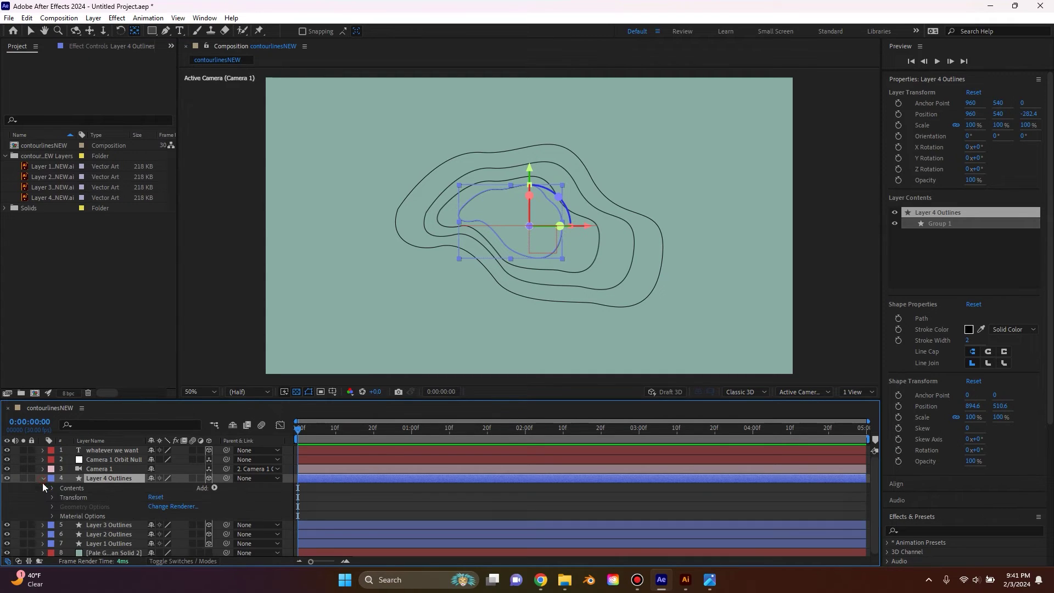
left_click(215, 487)
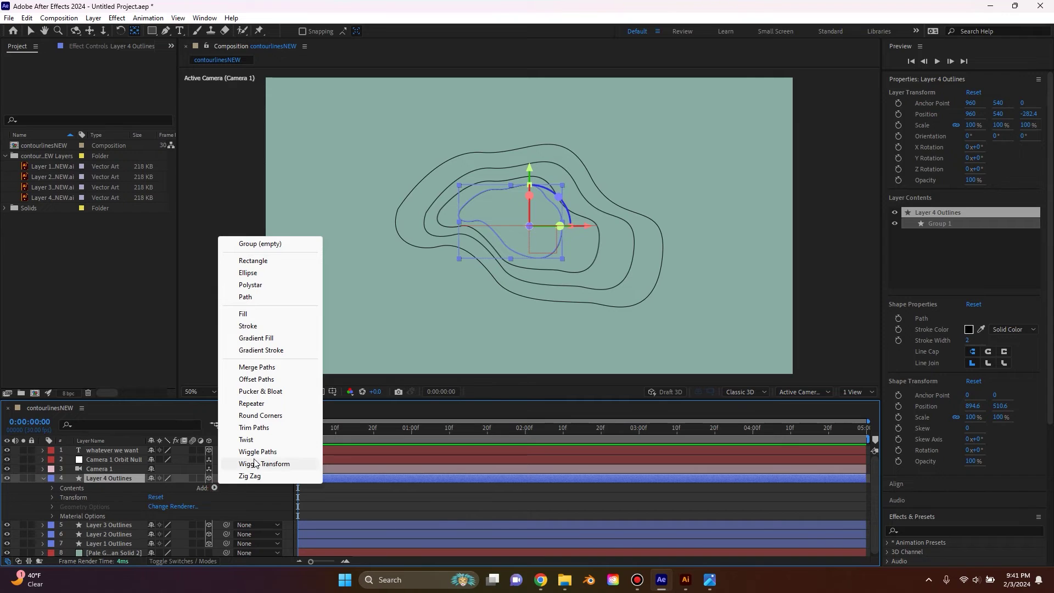
left_click(264, 428)
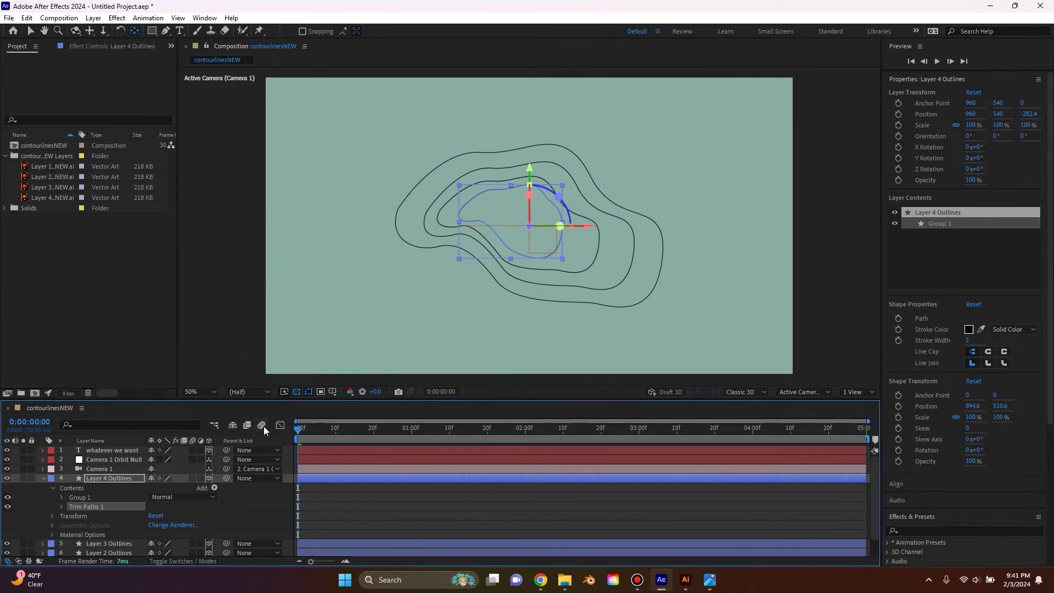
left_click(61, 506)
Step: Keyframe Trim Paths End from 0% at 0:00 to 100% at 1:00
scroll(116, 476, "down", 1)
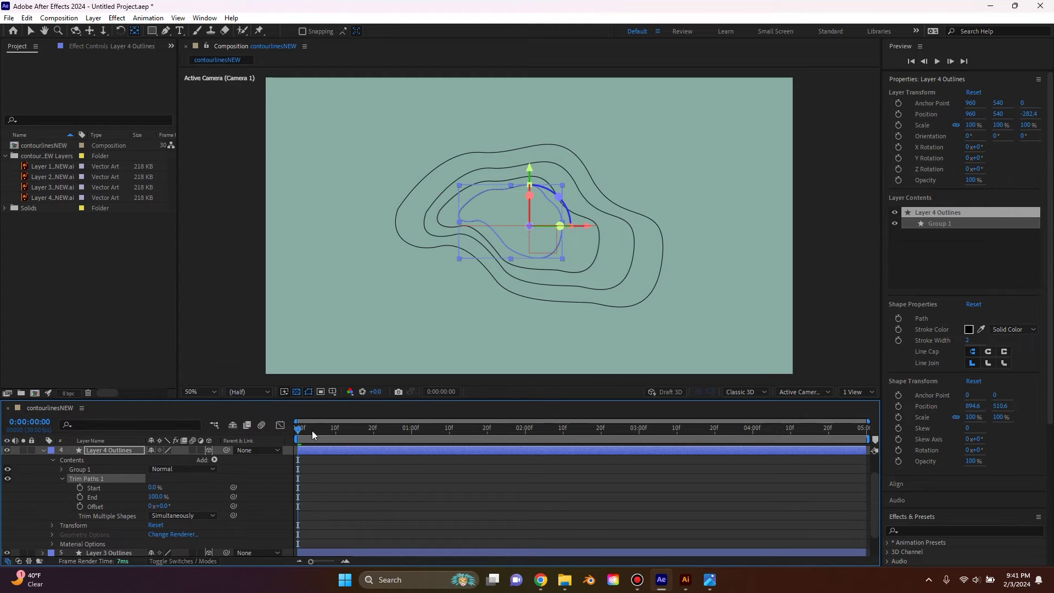
key("Page_Down")
key("Page_Up")
key("Page_Down")
key("Page_Down")
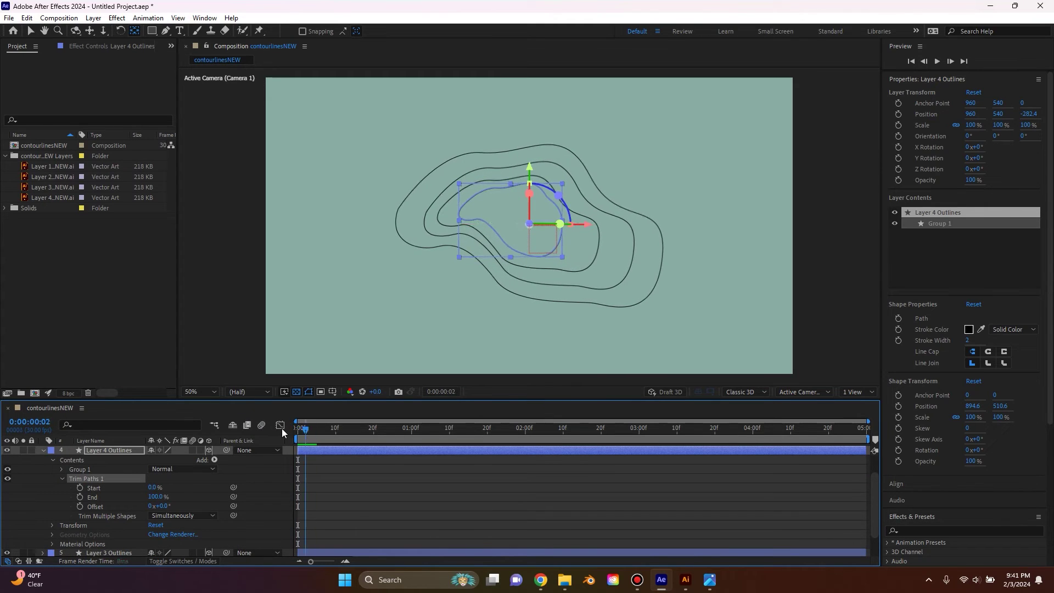
key("Home")
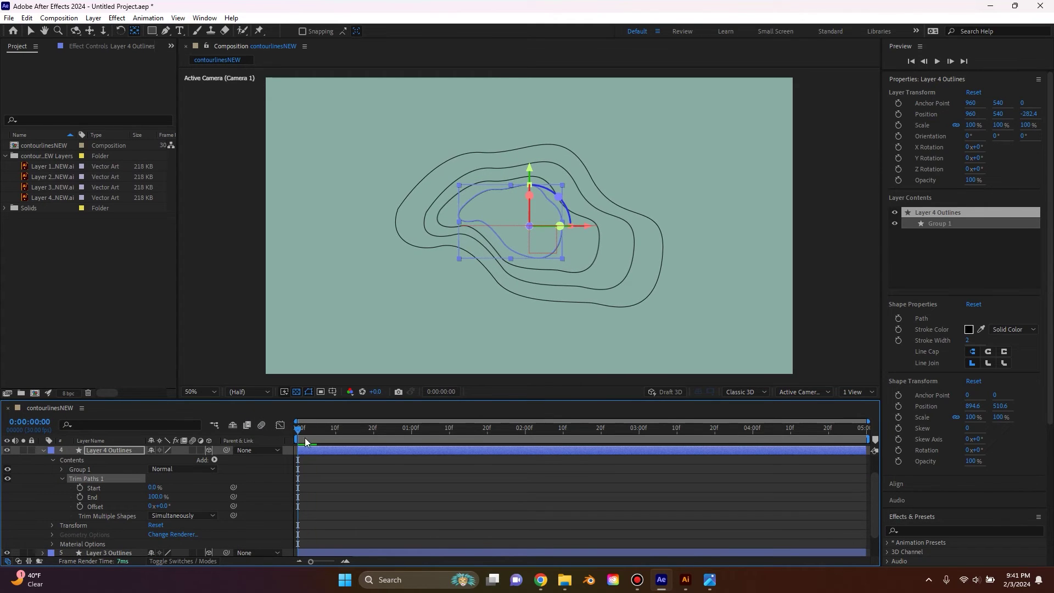
left_click(81, 499)
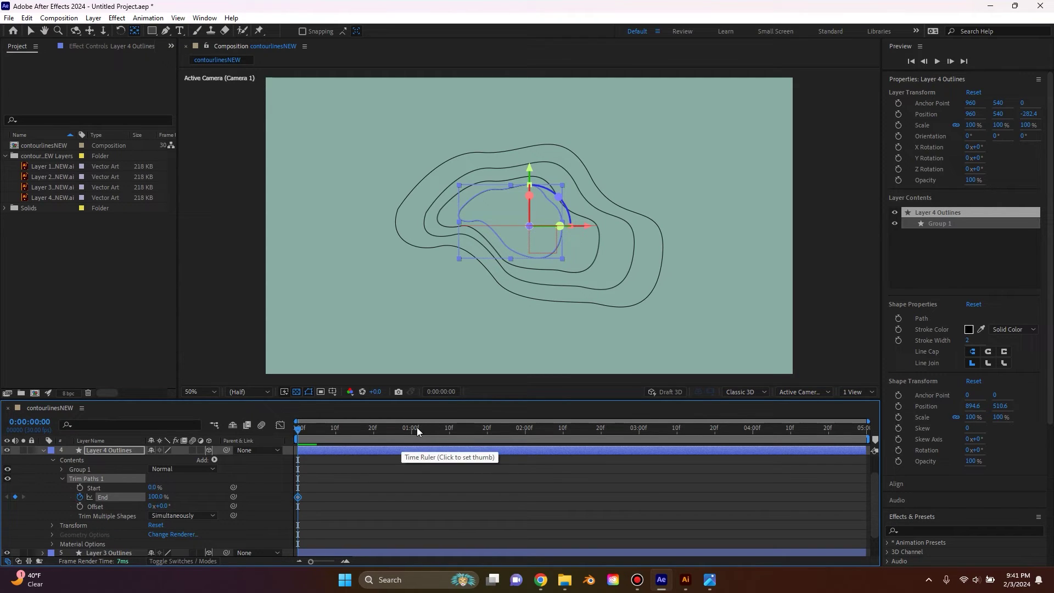
left_click_drag(154, 497, 24, 497)
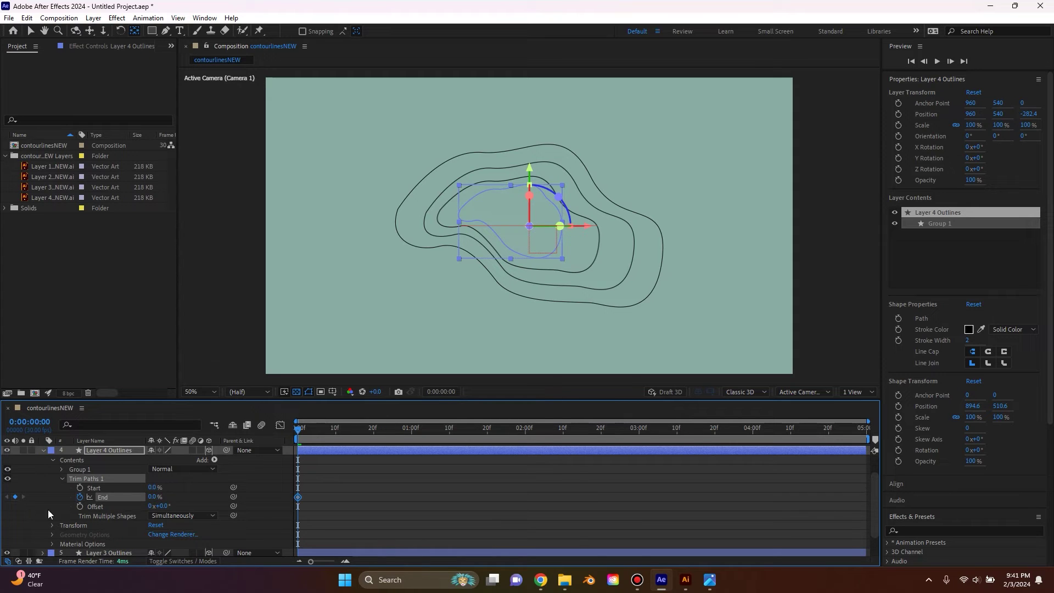
left_click_drag(298, 446, 411, 447)
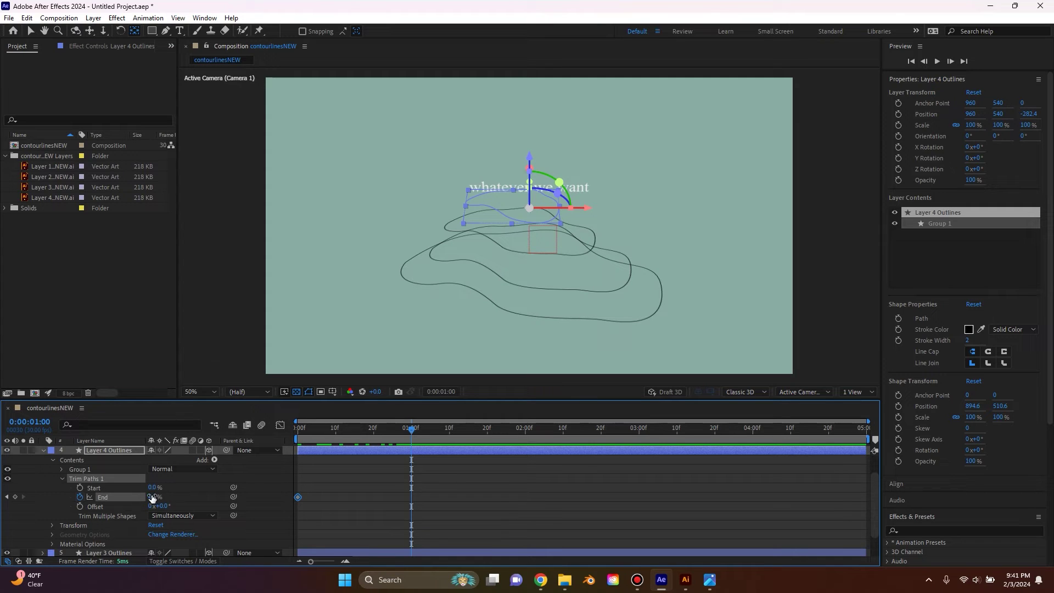
left_click(152, 497)
type("100")
key("Return")
Step: Apply Easy Ease to both End keyframes and return to the start
left_click_drag(428, 485, 286, 500)
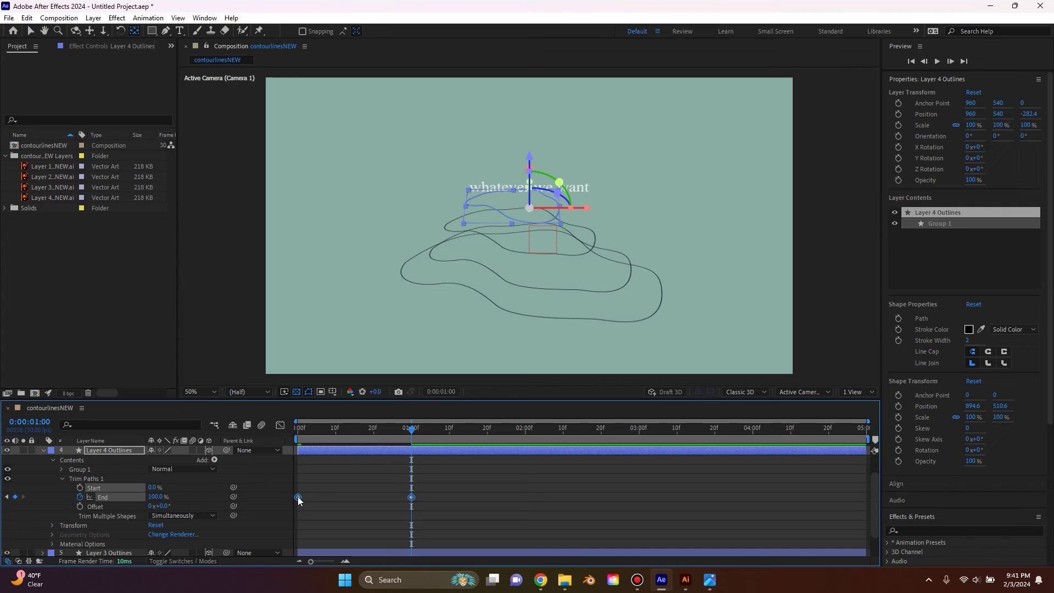
right_click(298, 497)
mouse_move(346, 488)
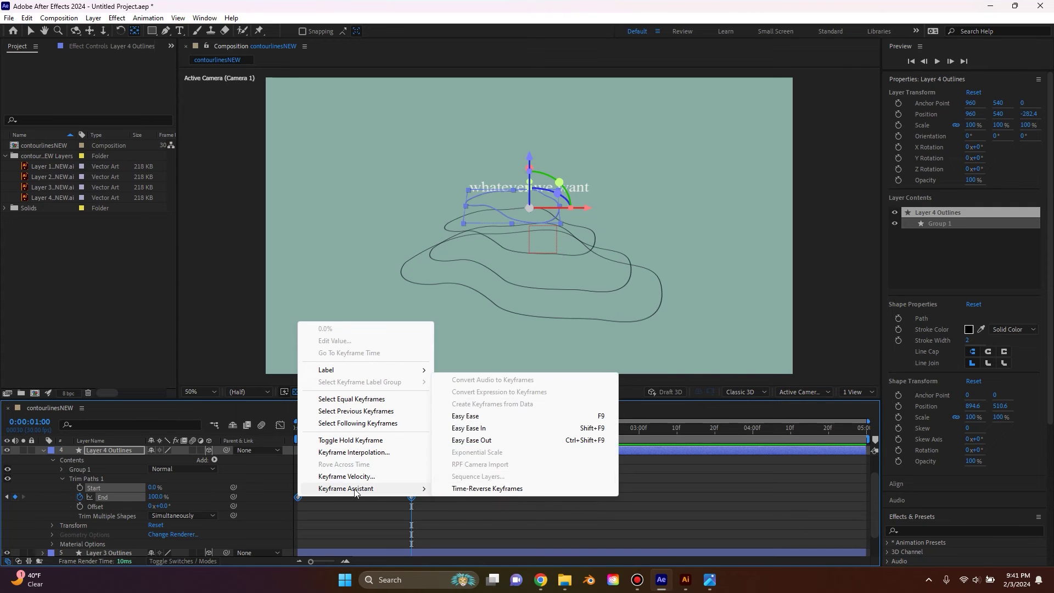
left_click(458, 416)
left_click_drag(411, 428, 297, 428)
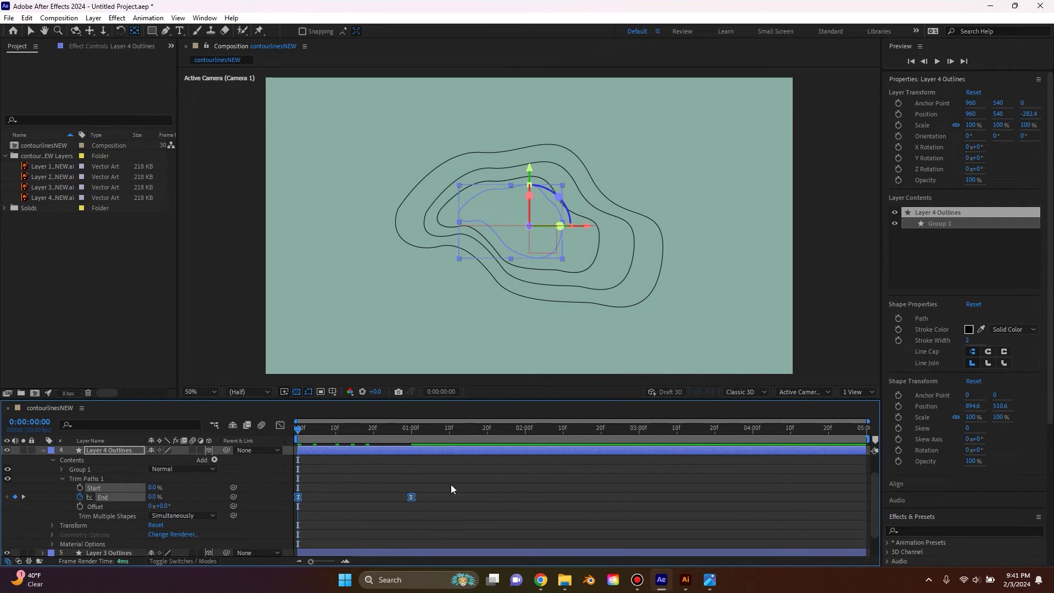
left_click(450, 484)
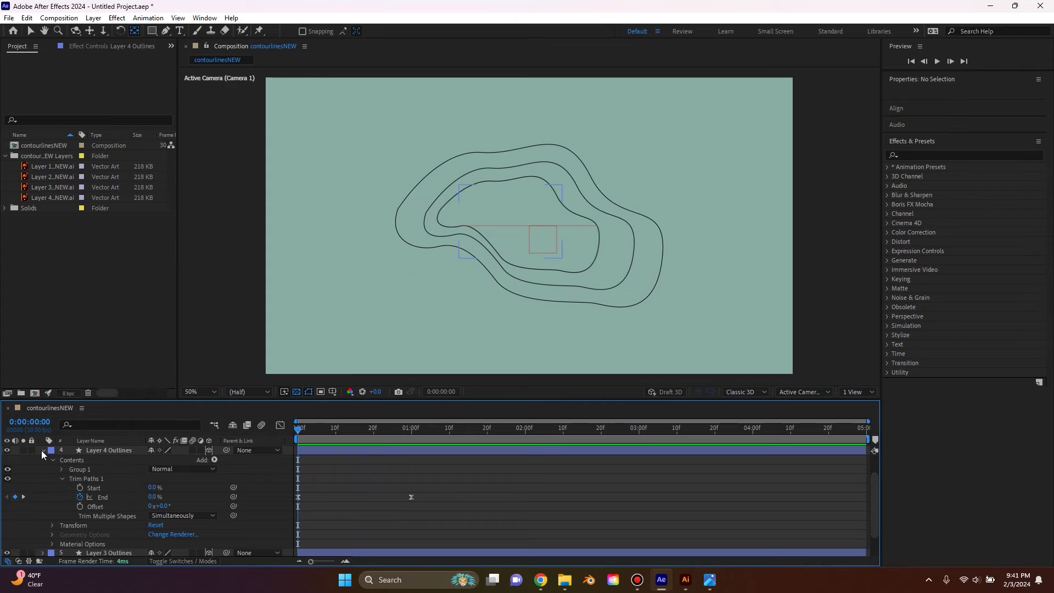
Step: Copy Layer 4 Outlines' Trim Paths and paste it onto Layers 3, 2 and 1 Outlines
left_click(91, 478)
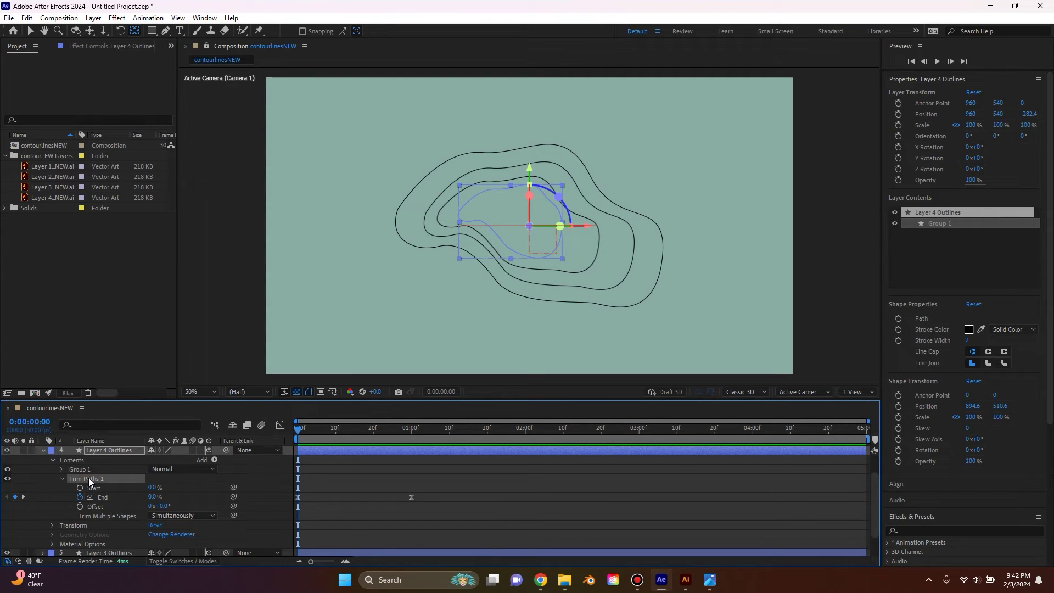
left_click(44, 451)
left_click(110, 486)
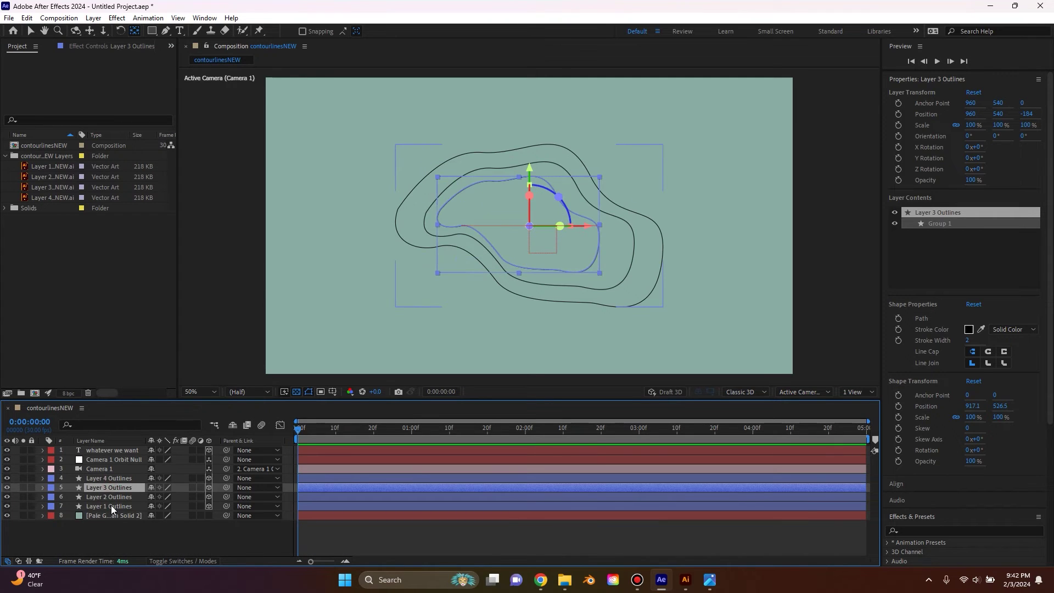
left_click(111, 505, "shift")
key("ctrl+v")
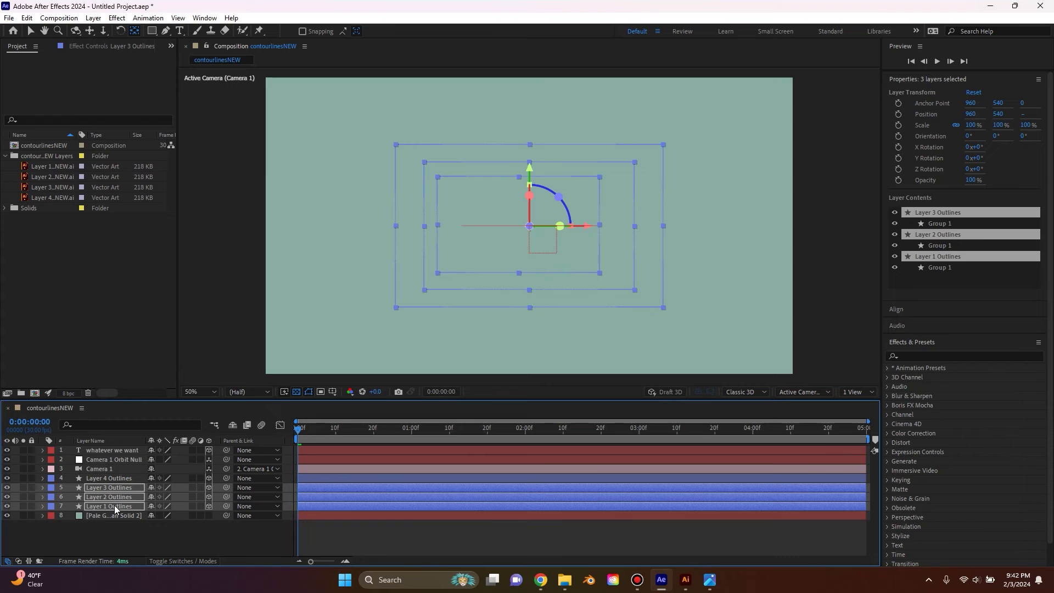
Step: Preview the four contours drawing on and reveal the End keyframes on all four Outlines layers
left_click_drag(305, 433, 321, 430)
left_click(295, 432)
key("space")
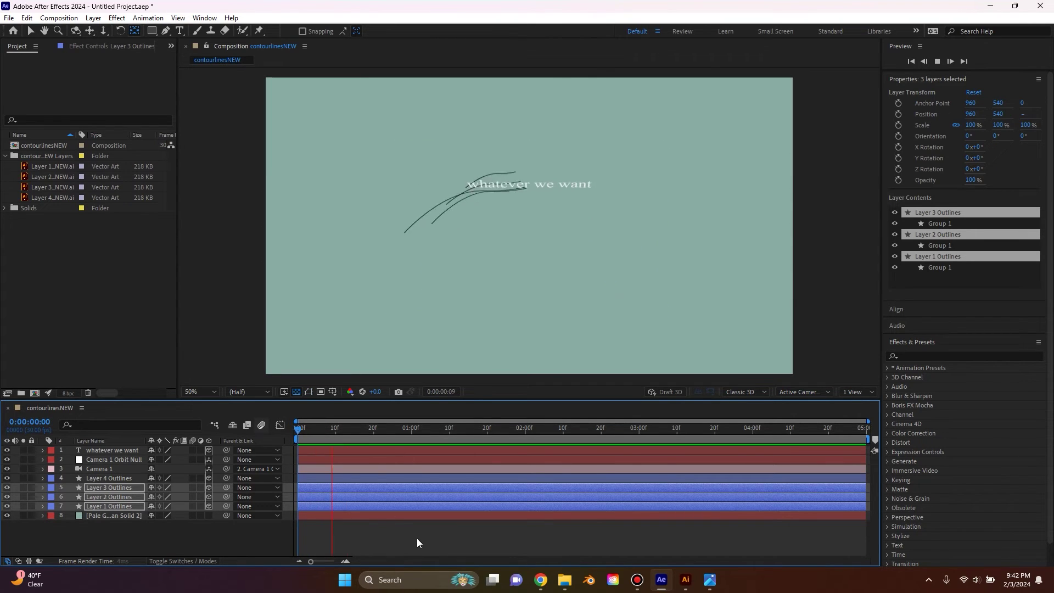
left_click(107, 505)
left_click(111, 480, "shift")
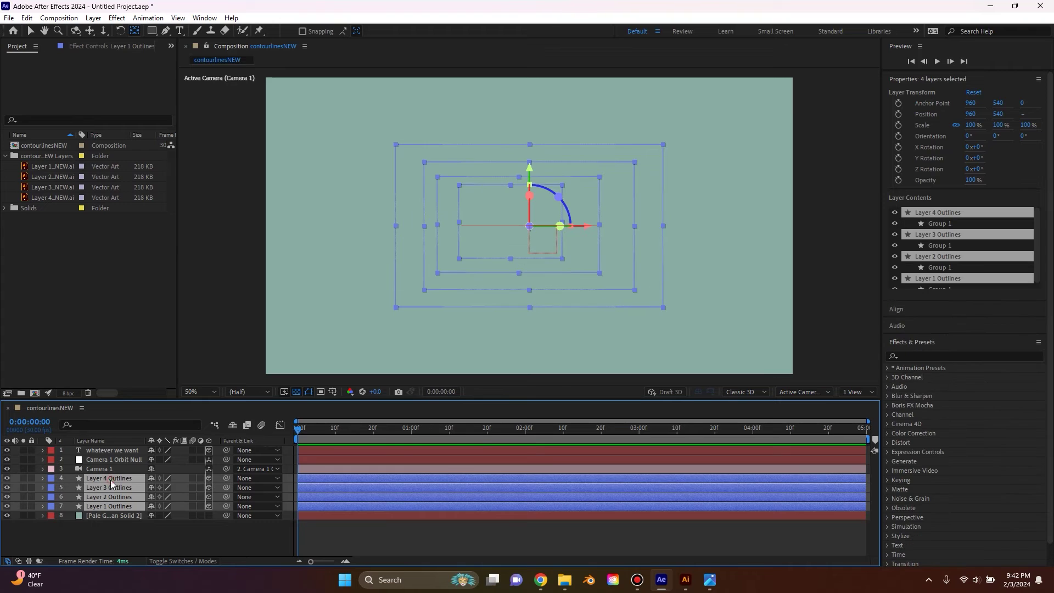
key("u")
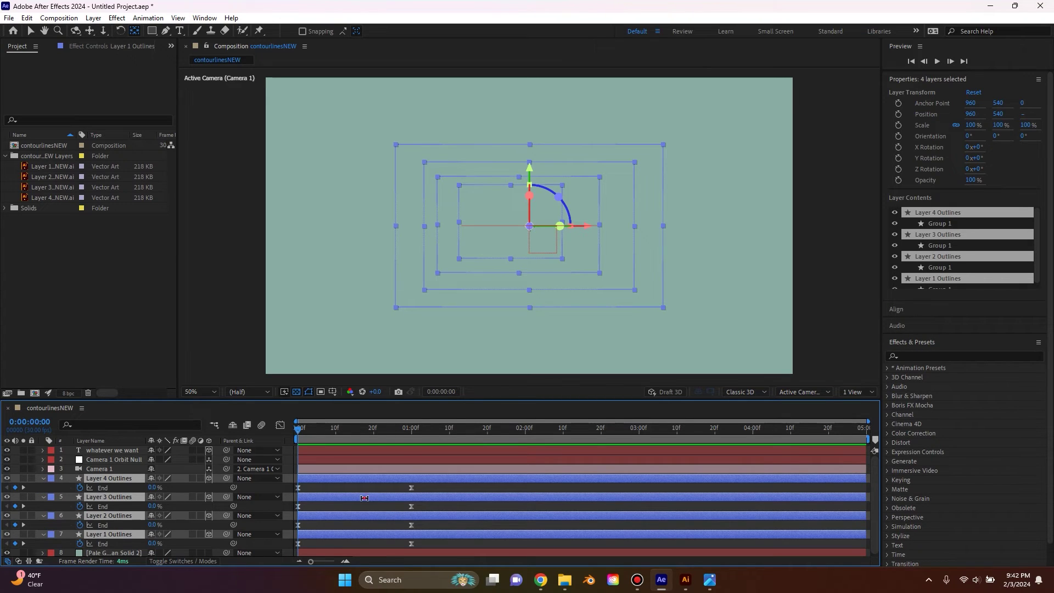
left_click(346, 490)
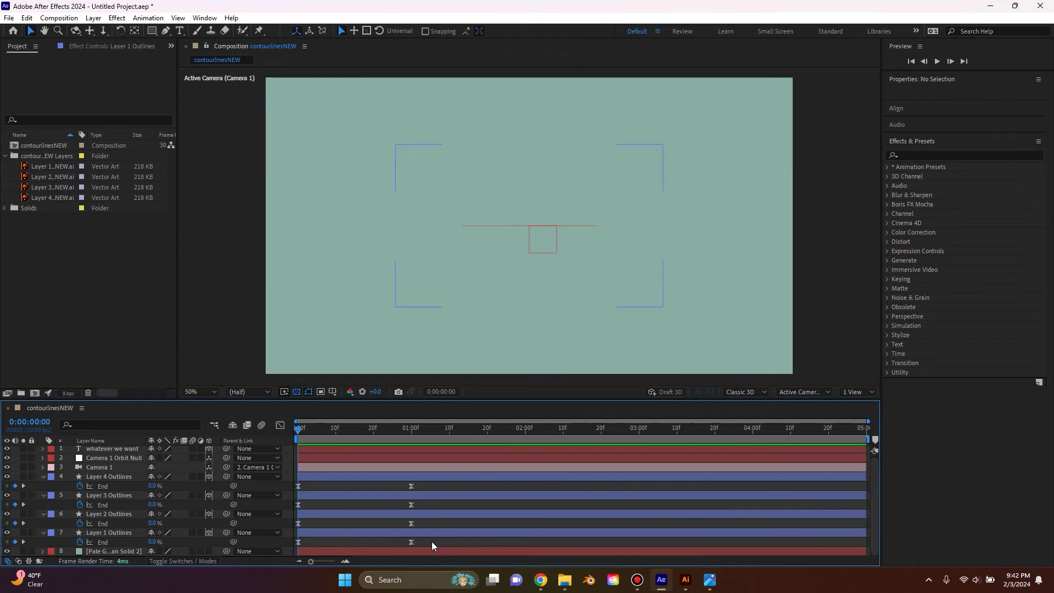
Step: Offset the End keyframes of Layers 4, 3 and 2 progressively later, then preview the staggered draw-on
left_click_drag(427, 523, 313, 505)
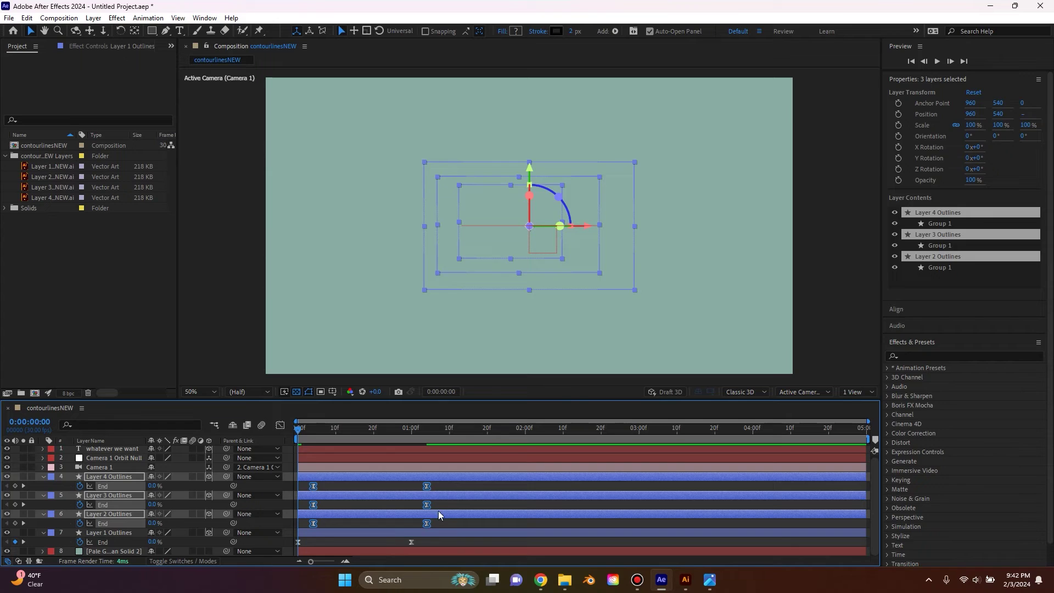
left_click_drag(446, 506, 327, 490)
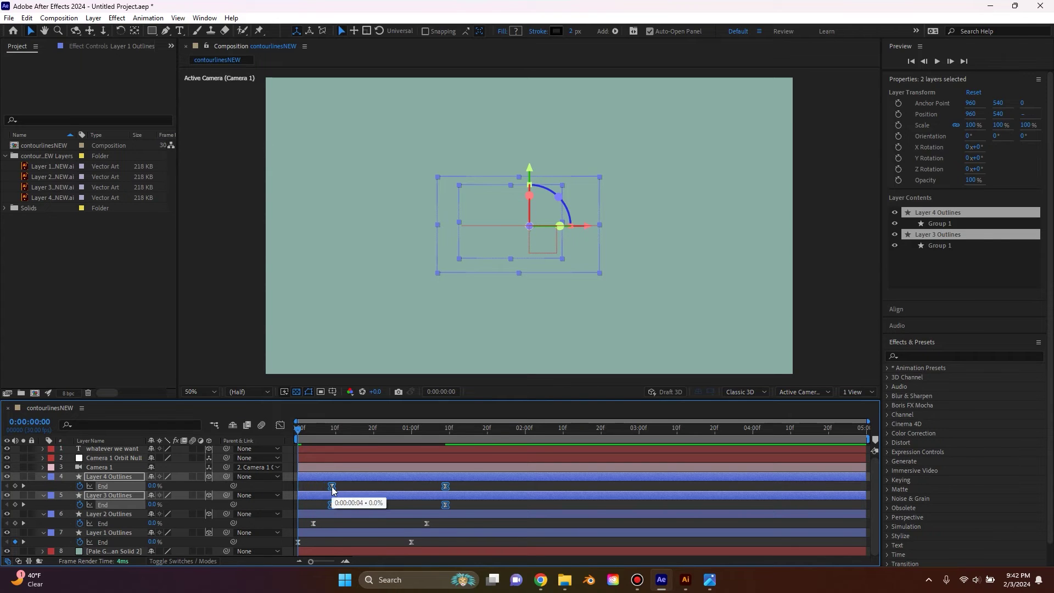
left_click_drag(465, 486, 353, 489)
key("space")
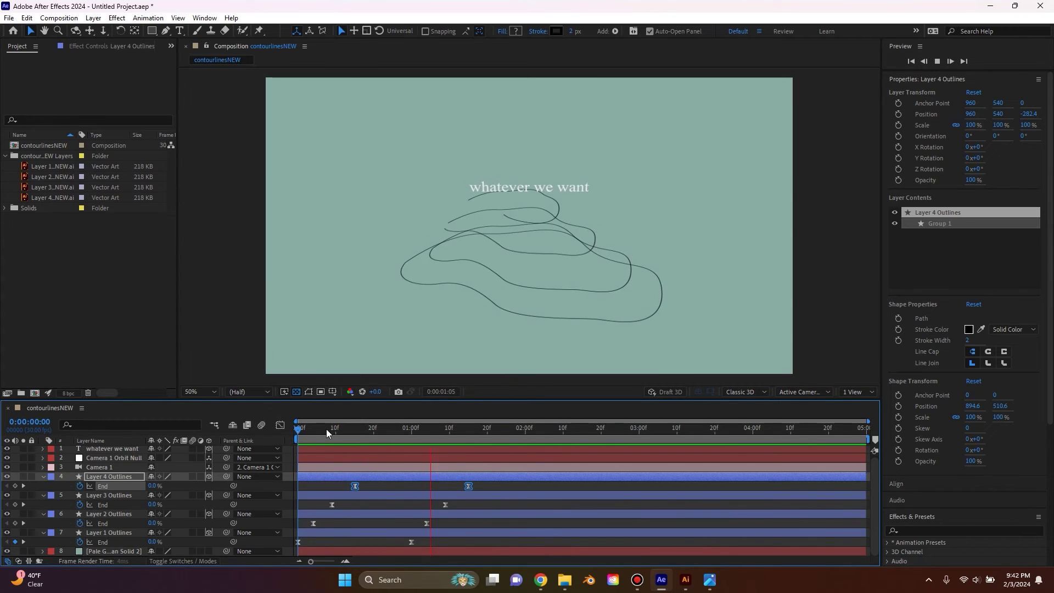
left_click_drag(326, 429, 279, 426)
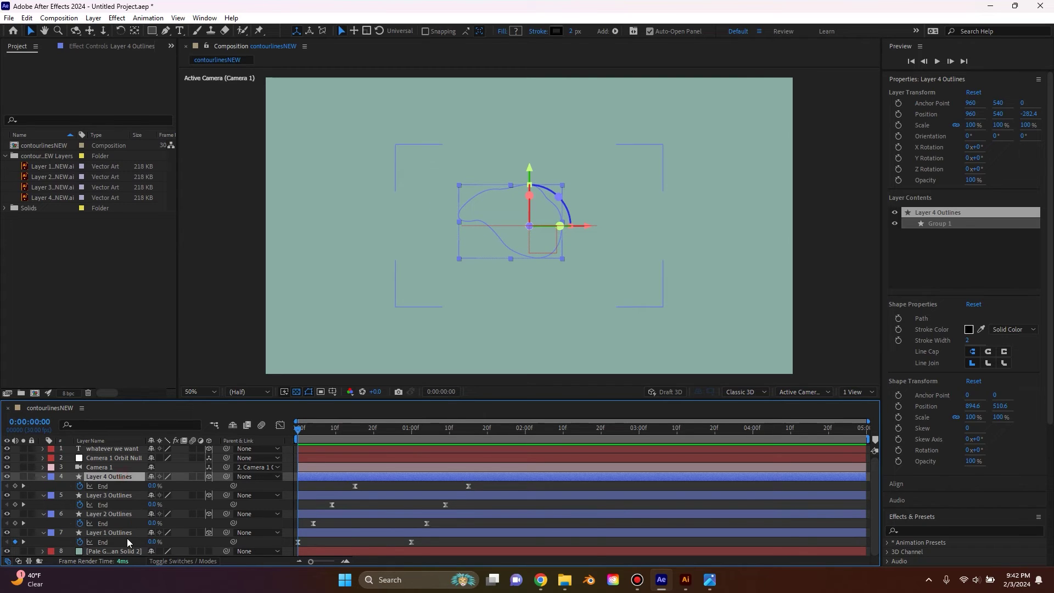
left_click(114, 532, "shift")
Step: Reveal and select the Camera 1 Orbit Null's four Position and X Rotation keyframes
key("u")
left_click(116, 523)
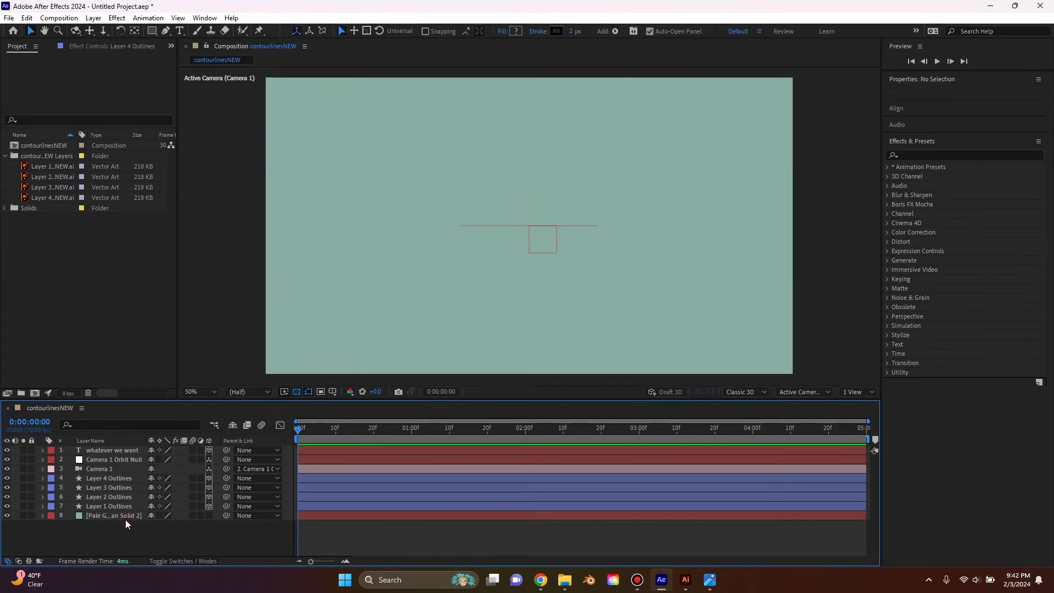
left_click(119, 463)
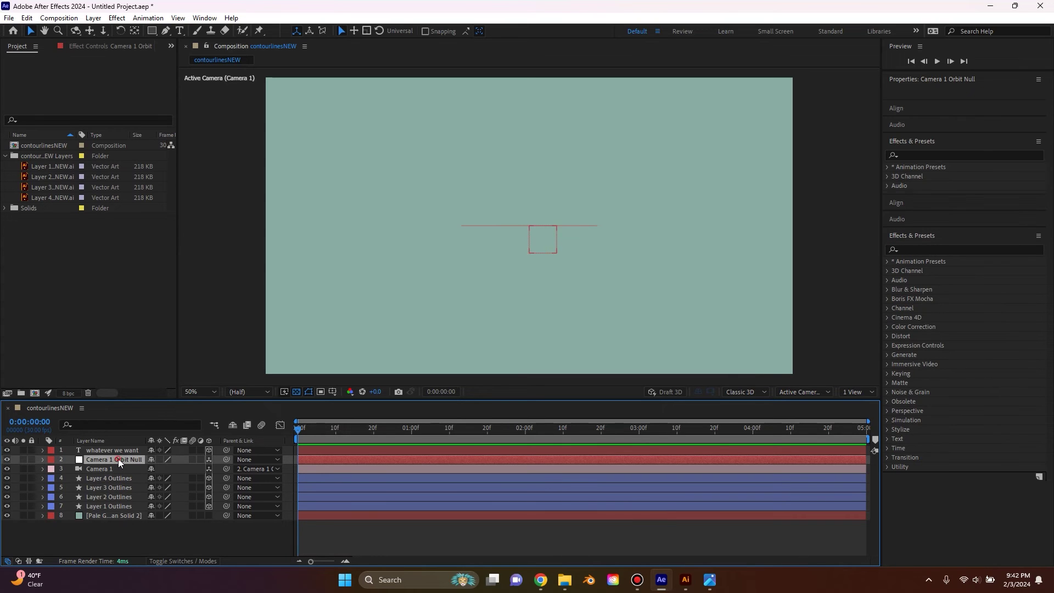
key("u")
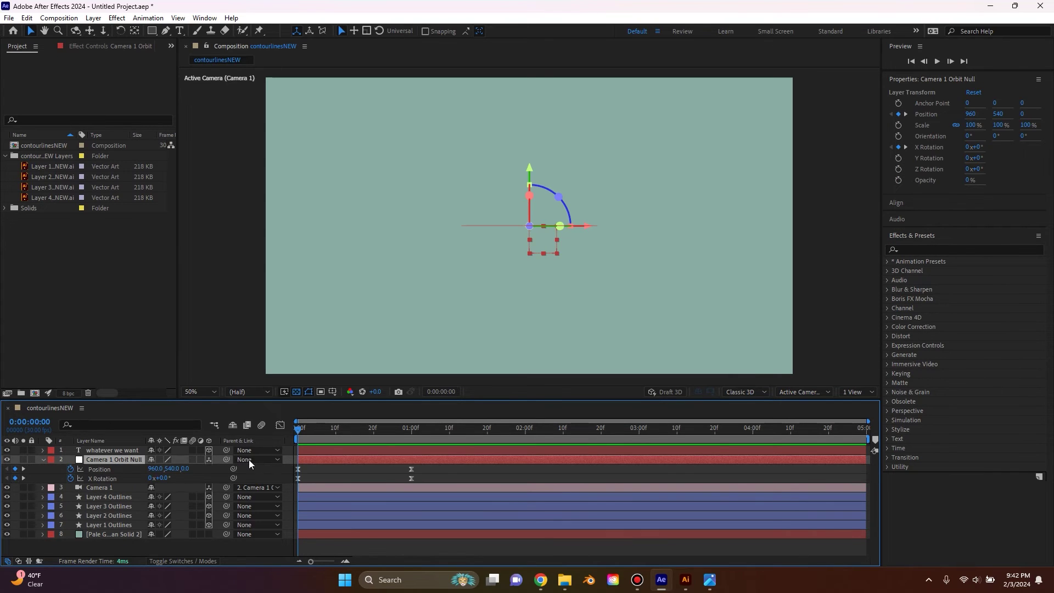
left_click_drag(299, 429, 445, 423)
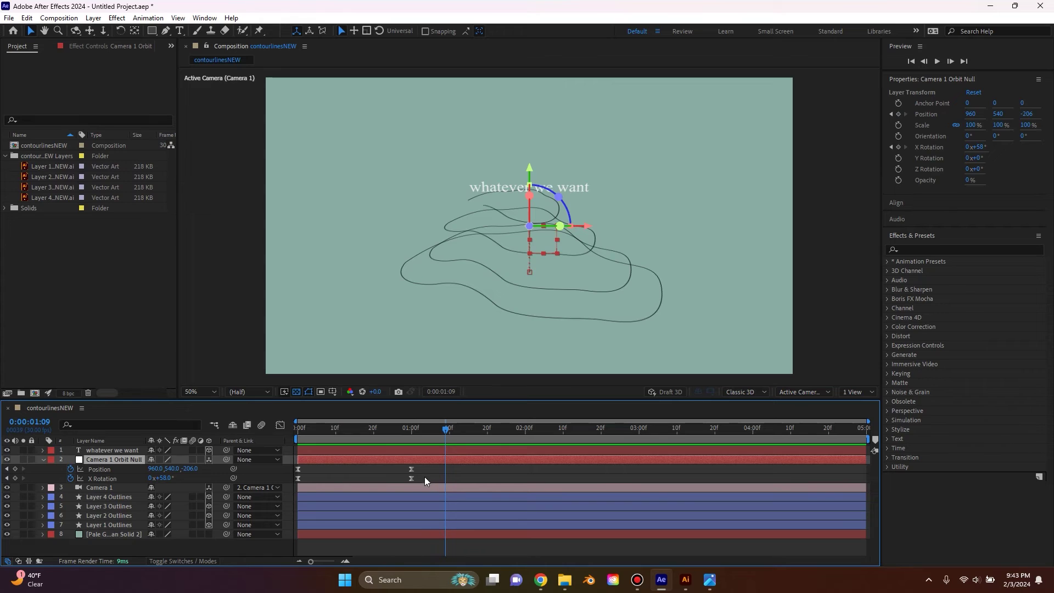
left_click_drag(425, 463, 256, 434)
left_click(341, 469)
Step: Shift the orbit keyframes to start after one second, then preview and stop at frame 0
key("space")
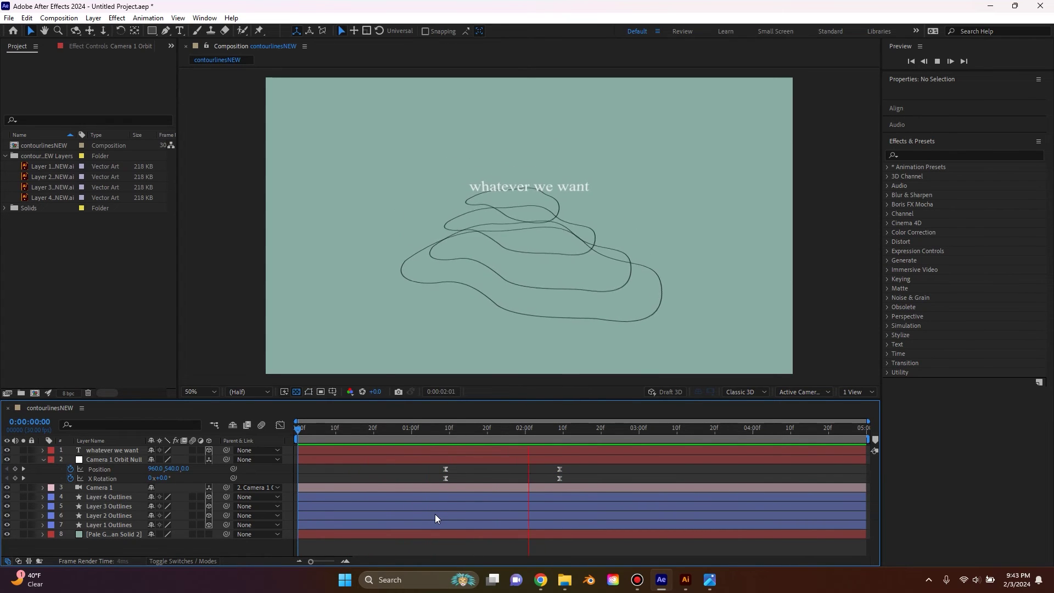
left_click_drag(437, 465, 553, 477)
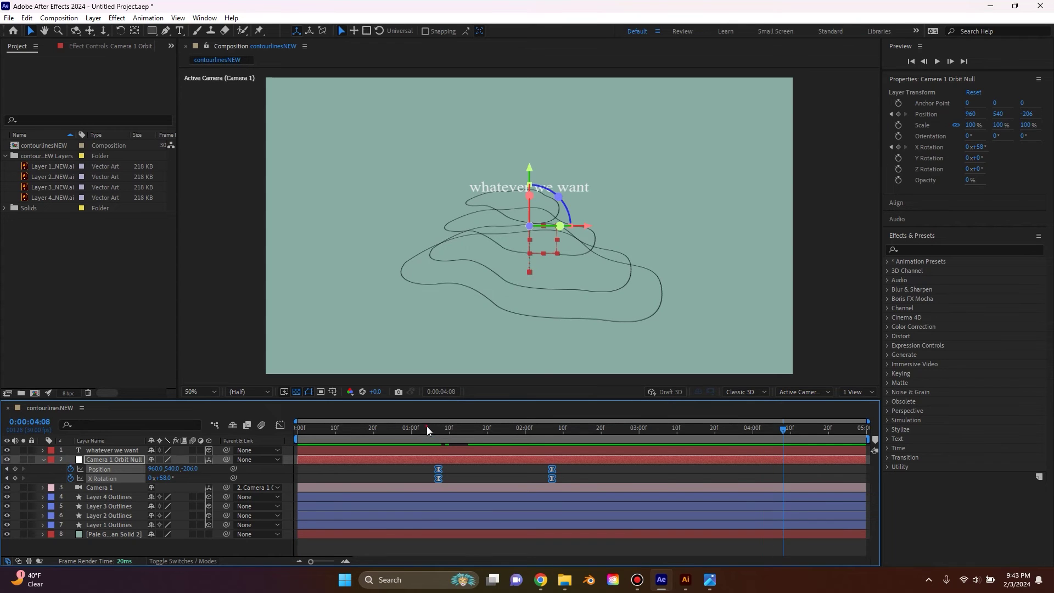
key("Home")
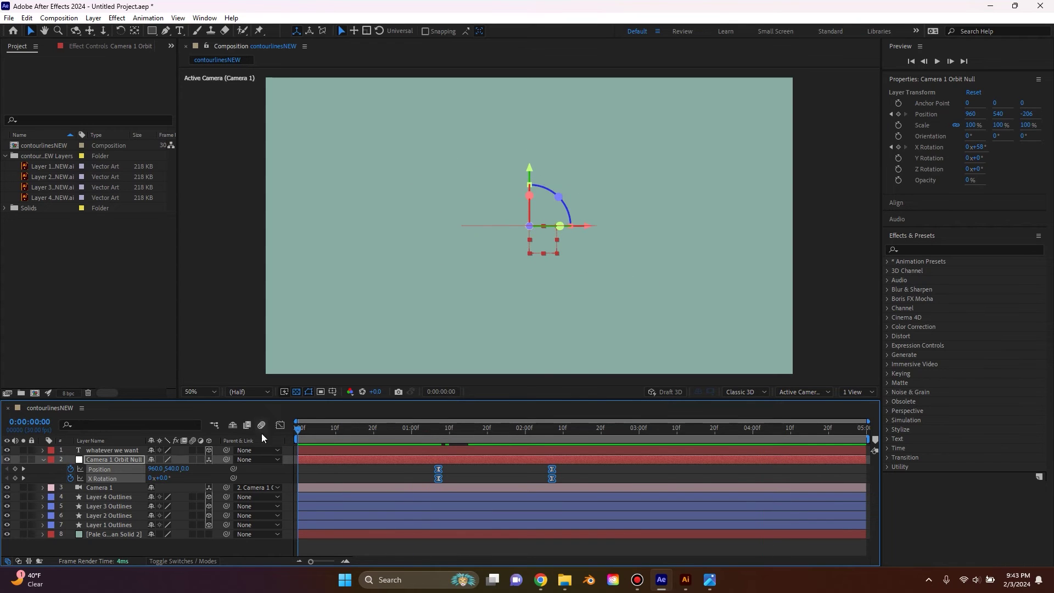
key("space")
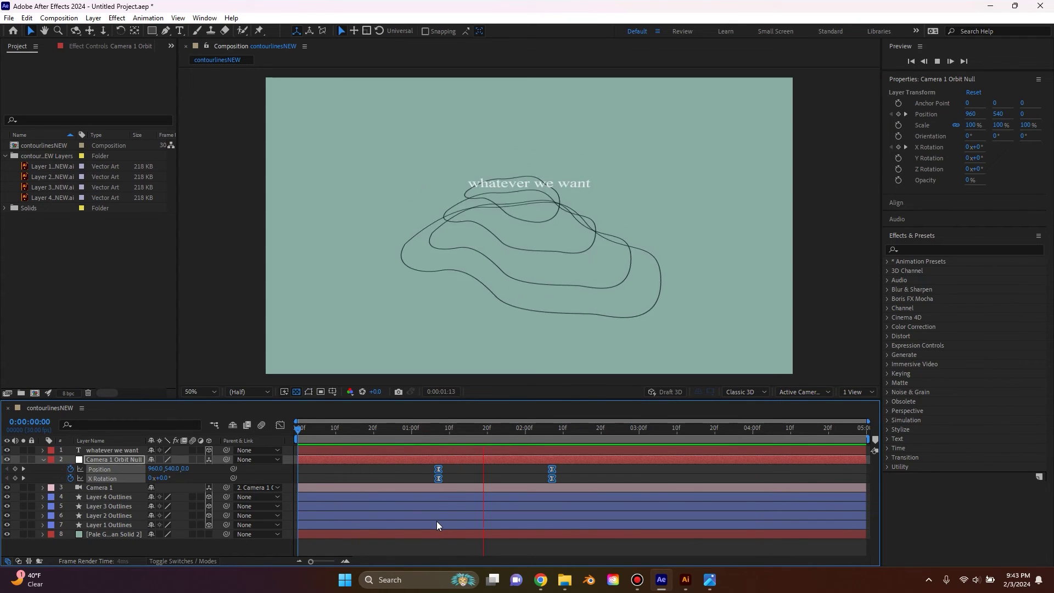
key("space")
key("space")
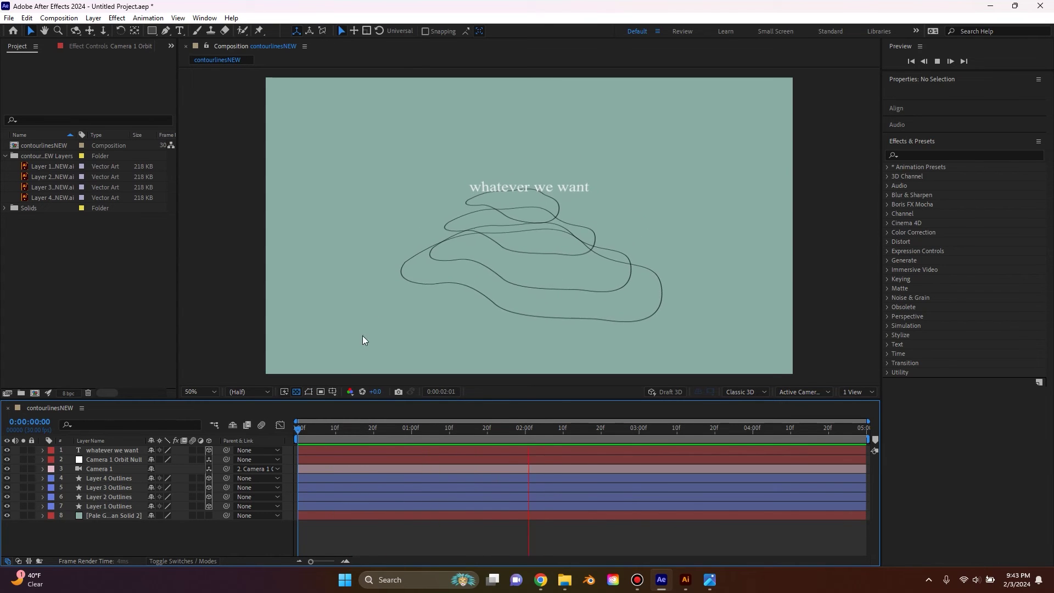
key("space")
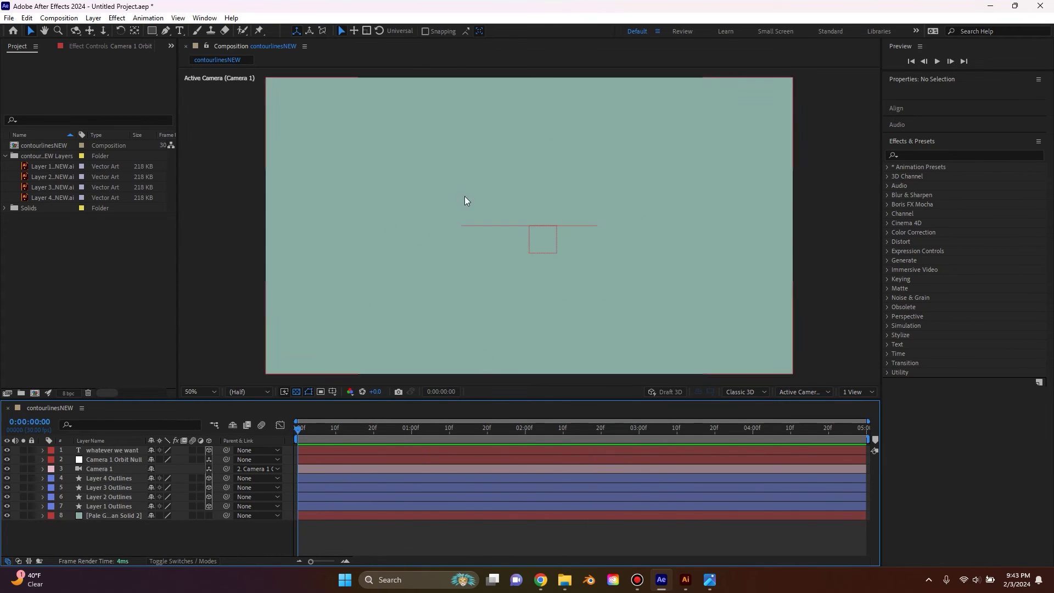
Step: Start a new solid layer sized 720×720
right_click(174, 538)
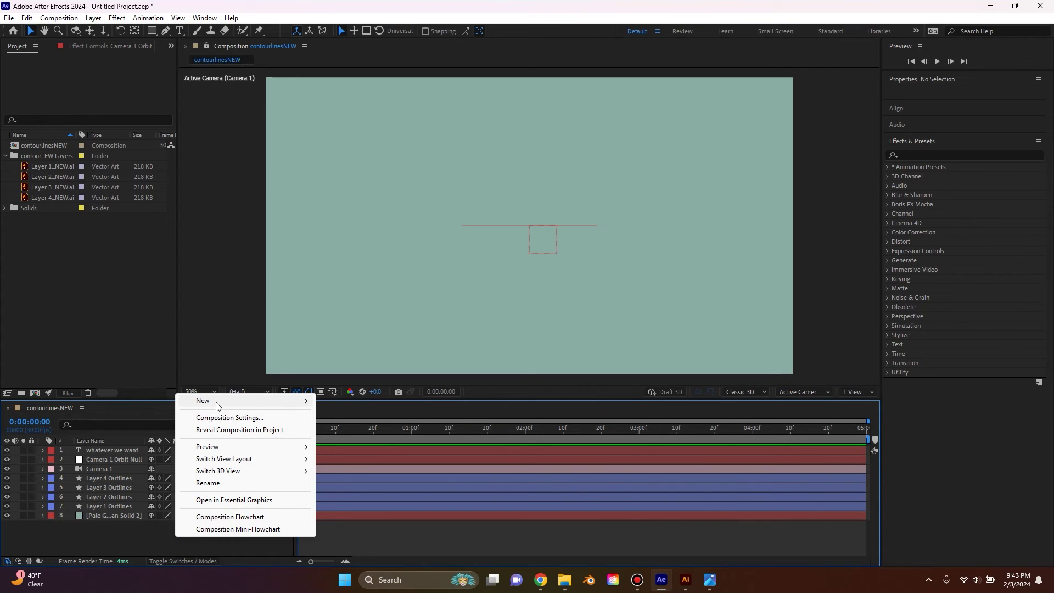
mouse_move(216, 406)
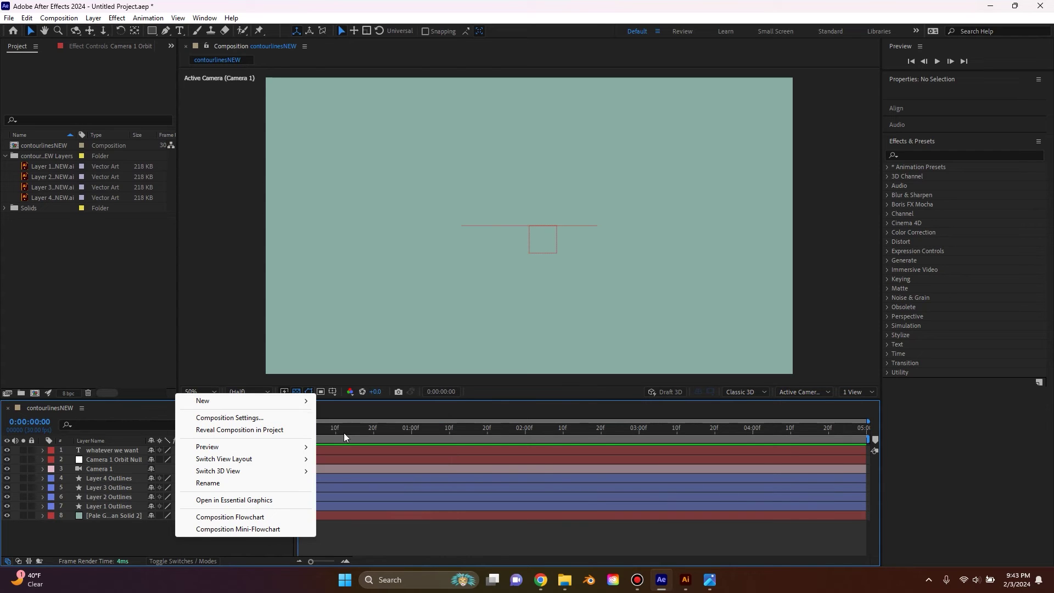
left_click(349, 431)
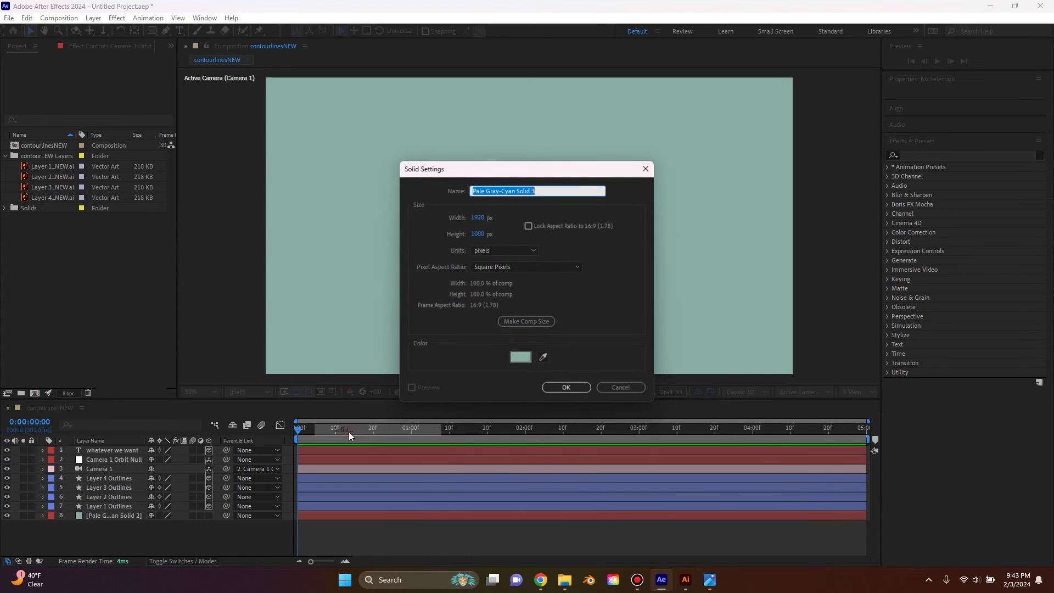
left_click(486, 217)
type("720")
key("Tab")
type("7")
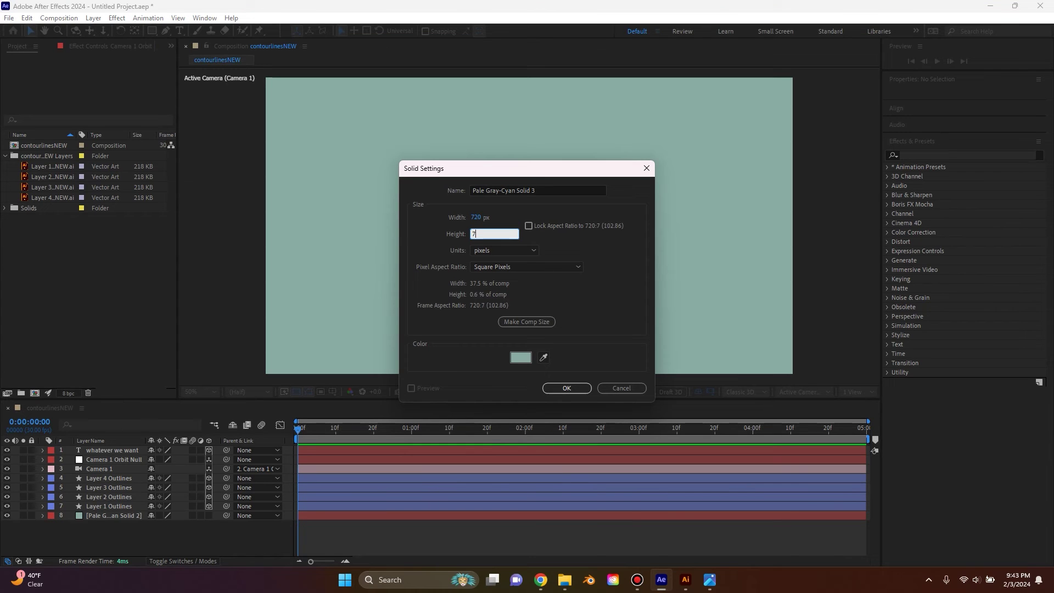
type("20")
Step: Make the solid dark cyan and place it just above the background solid
left_click(520, 357)
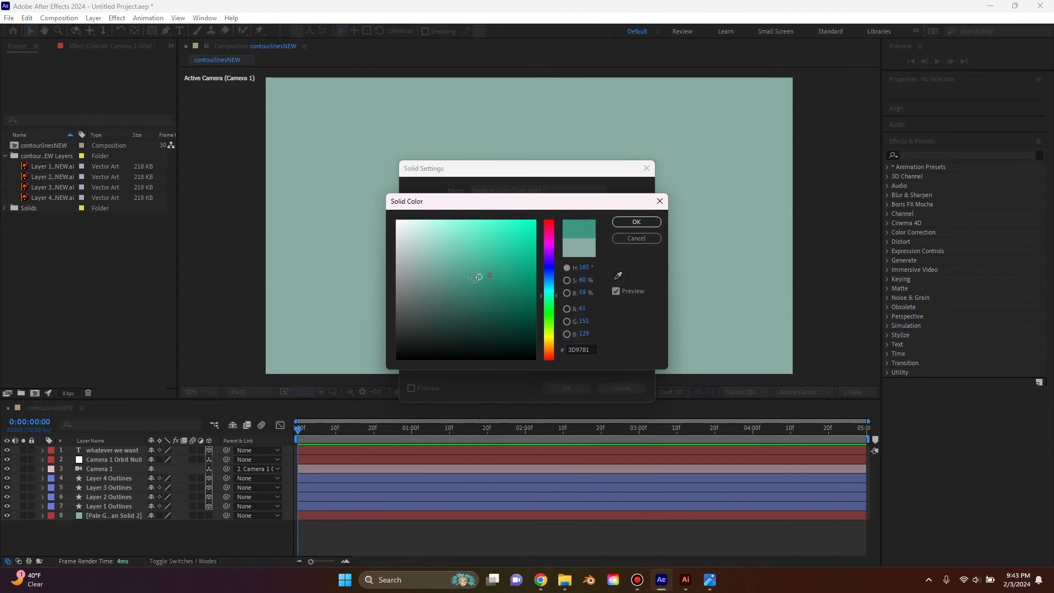
left_click_drag(479, 275, 429, 324)
left_click(638, 224)
left_click(566, 387)
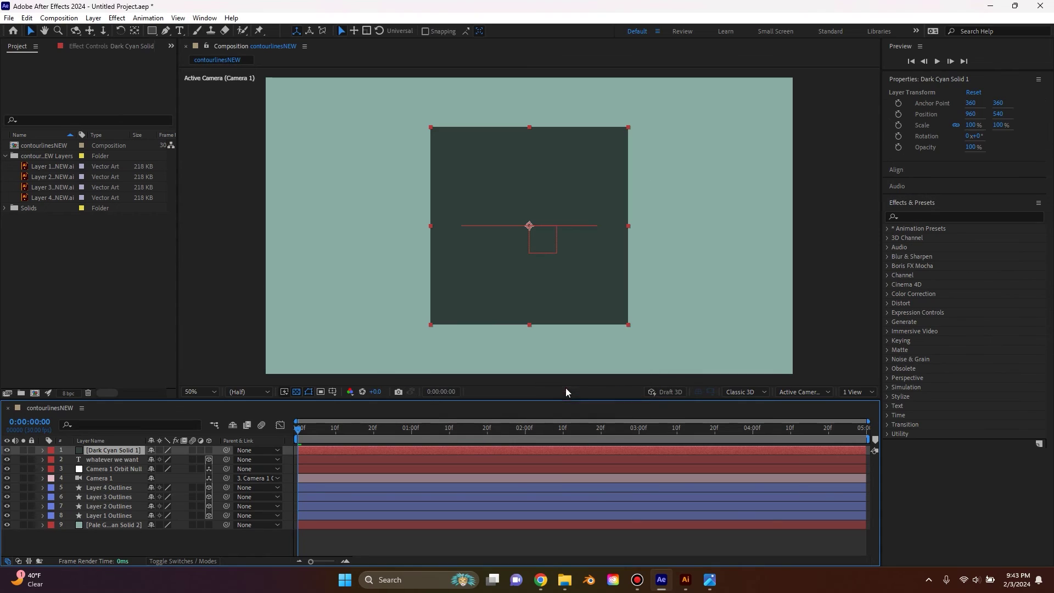
left_click_drag(116, 455, 124, 516)
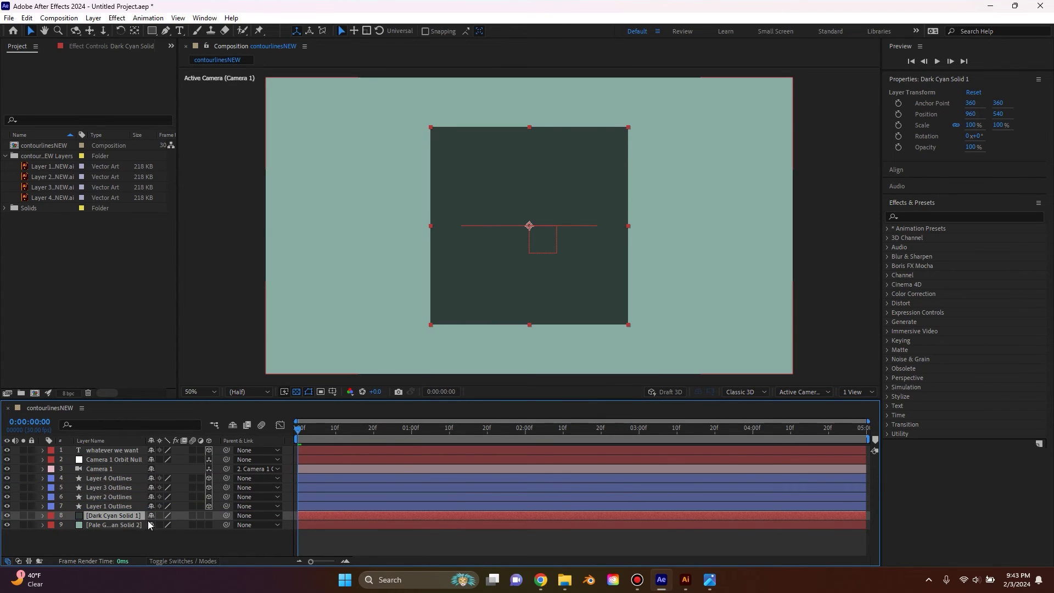
Step: Make Dark Cyan Solid 1 a 3D layer and preview the composition
left_click(208, 515)
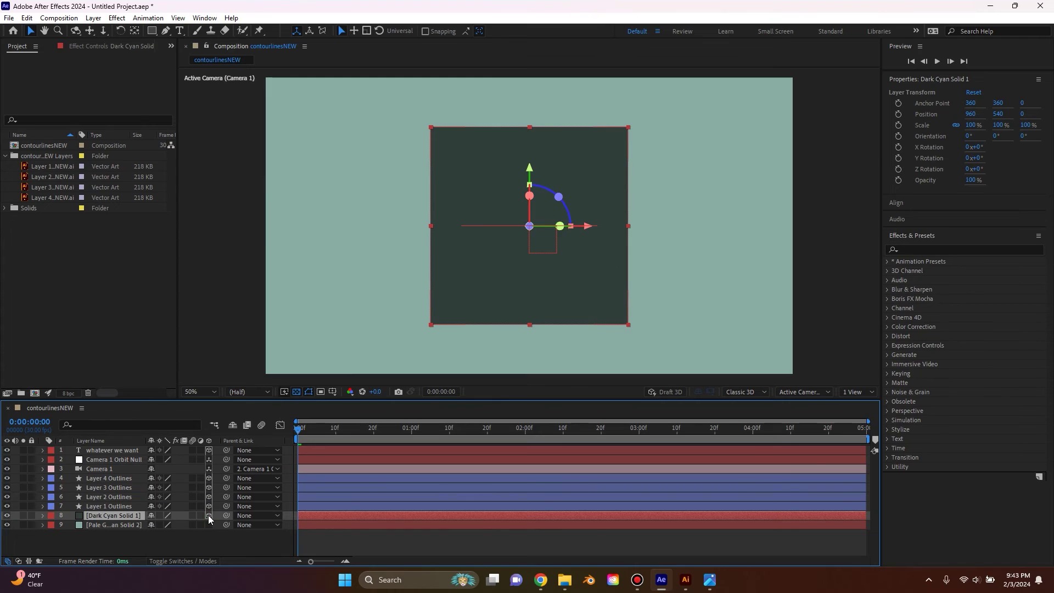
left_click(253, 537)
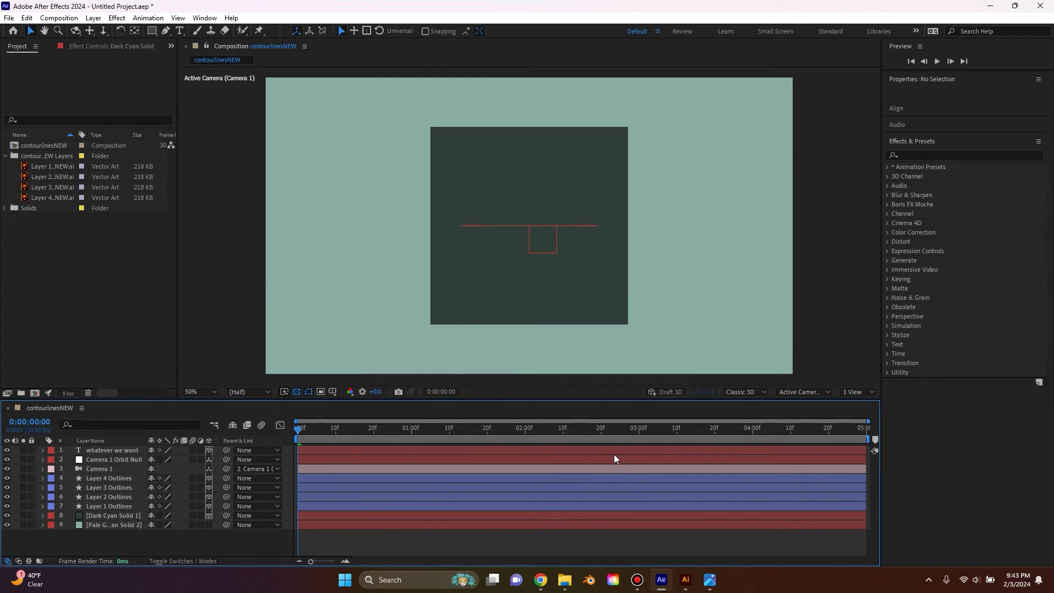
key("space")
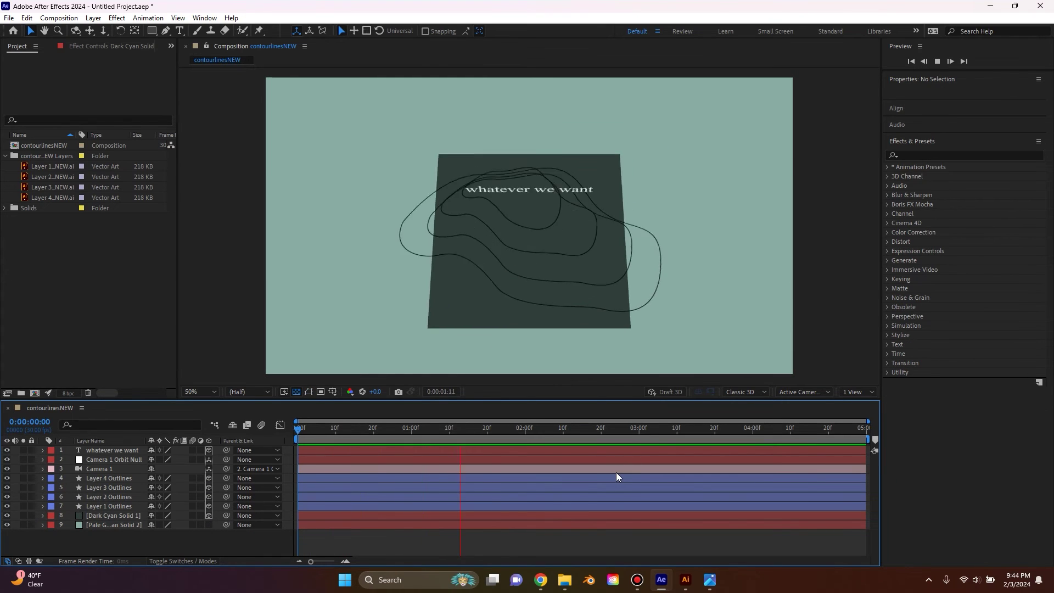
key("space")
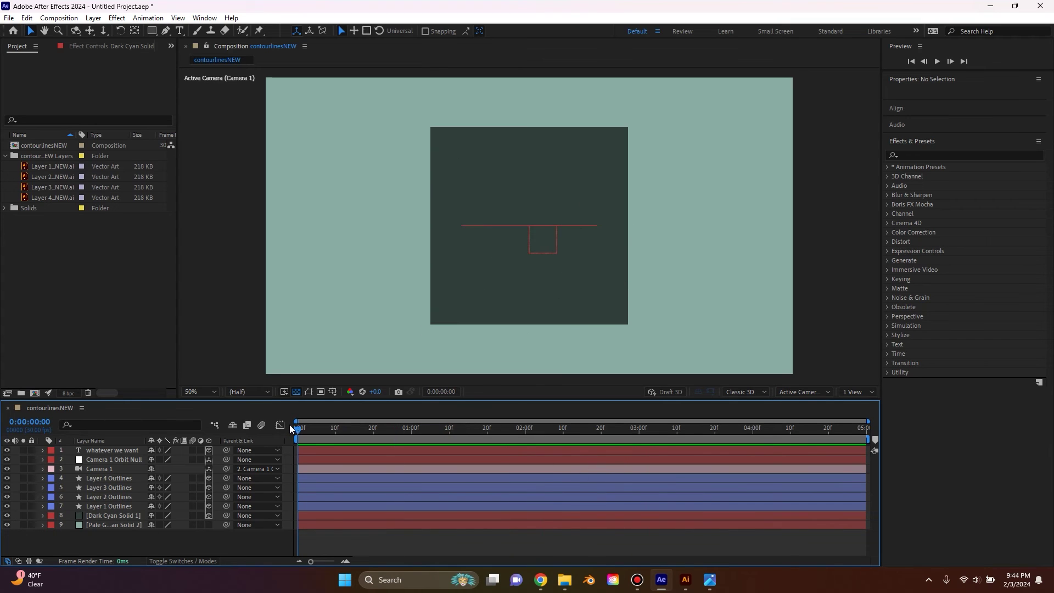
Step: Apply Turbulent Displace to the solid and raise its strength to roughen the edges
left_click(933, 155)
type("turb")
left_click_drag(936, 177, 117, 515)
left_click_drag(105, 87, 57, 98)
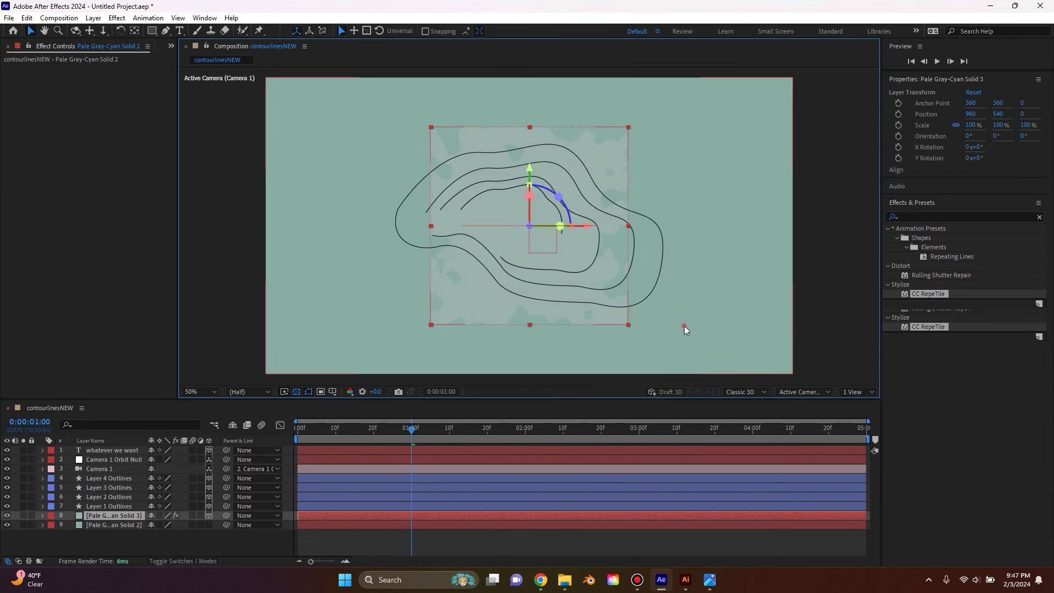
key("space")
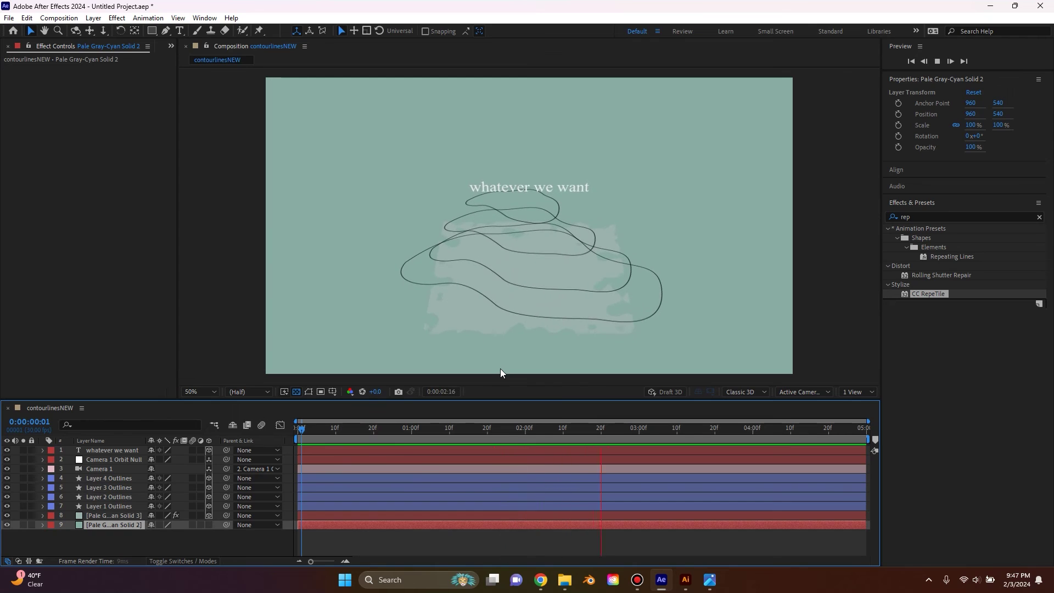
key("space")
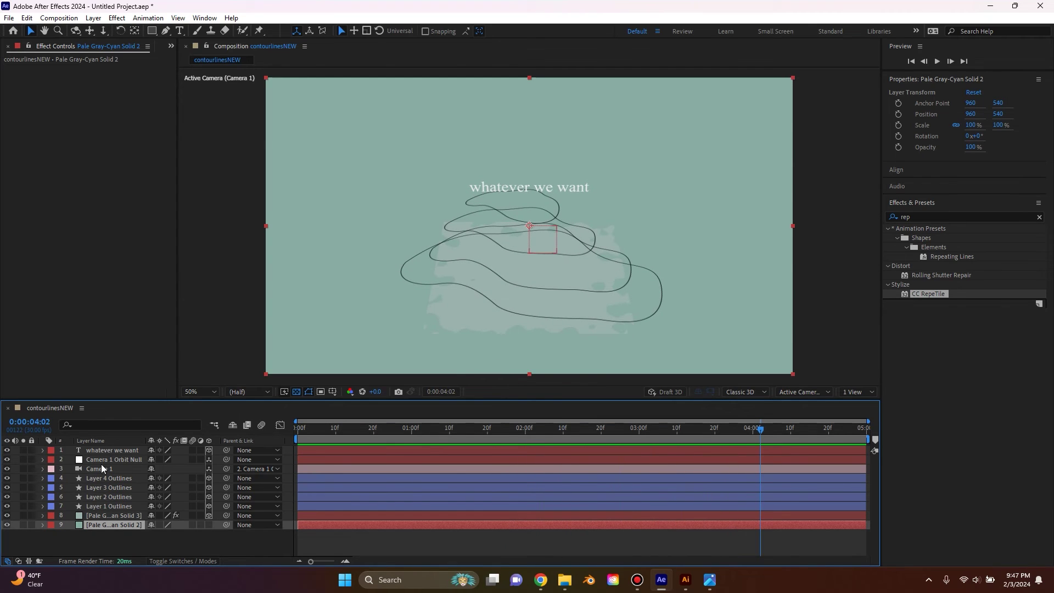
left_click(99, 469)
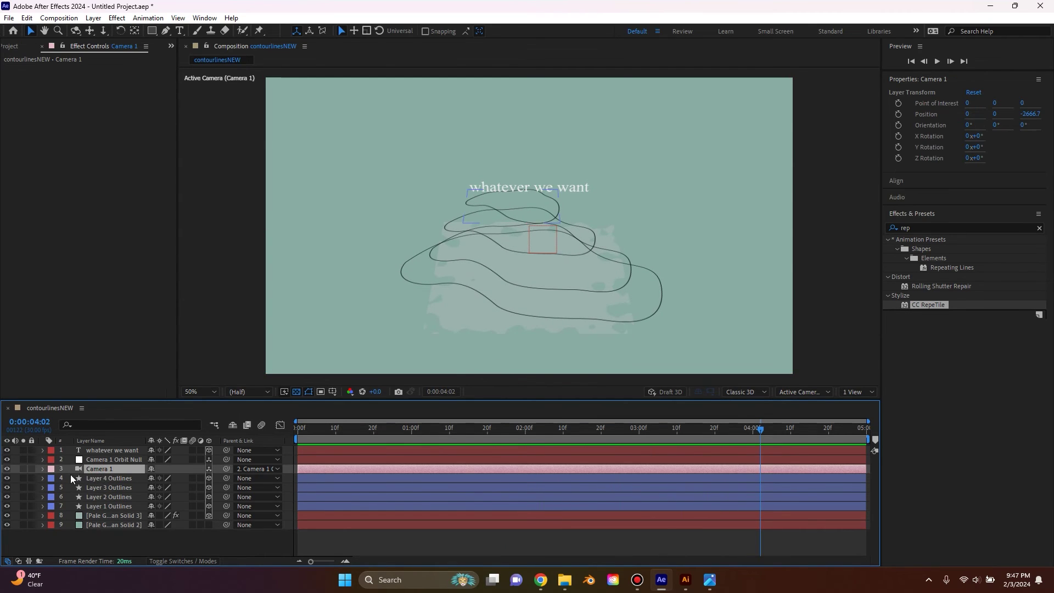
left_click(129, 543)
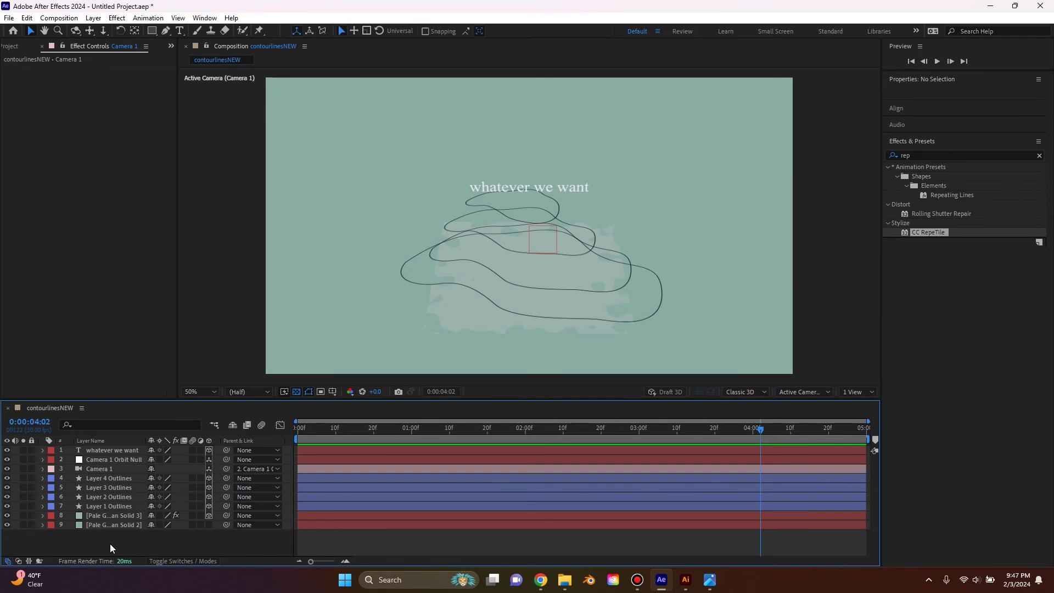
Step: Add an adjustment layer with the Fast Box Blur effect
right_click(110, 541)
mouse_move(176, 405)
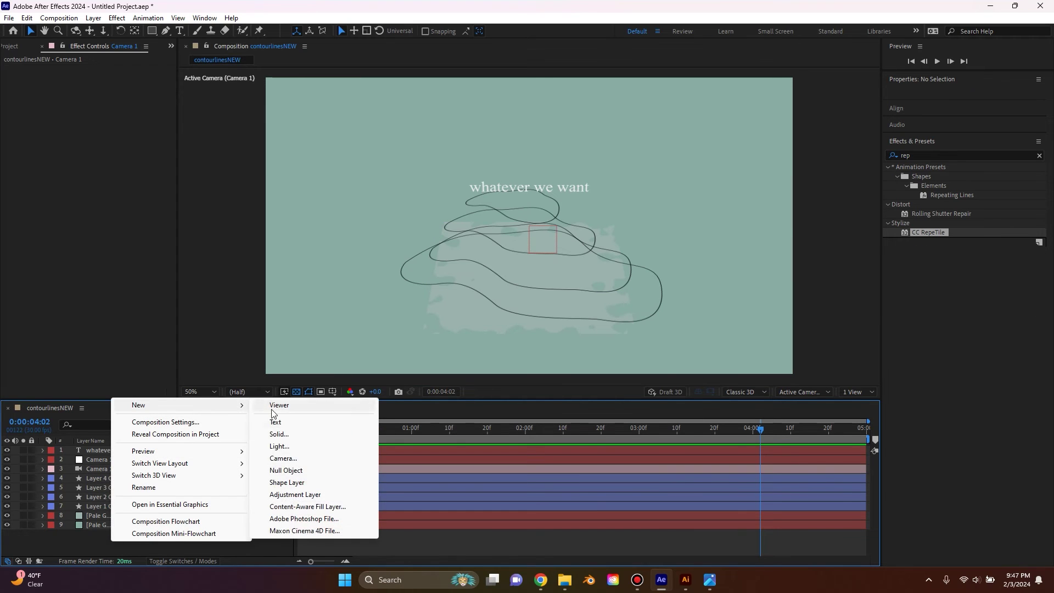
left_click(313, 494)
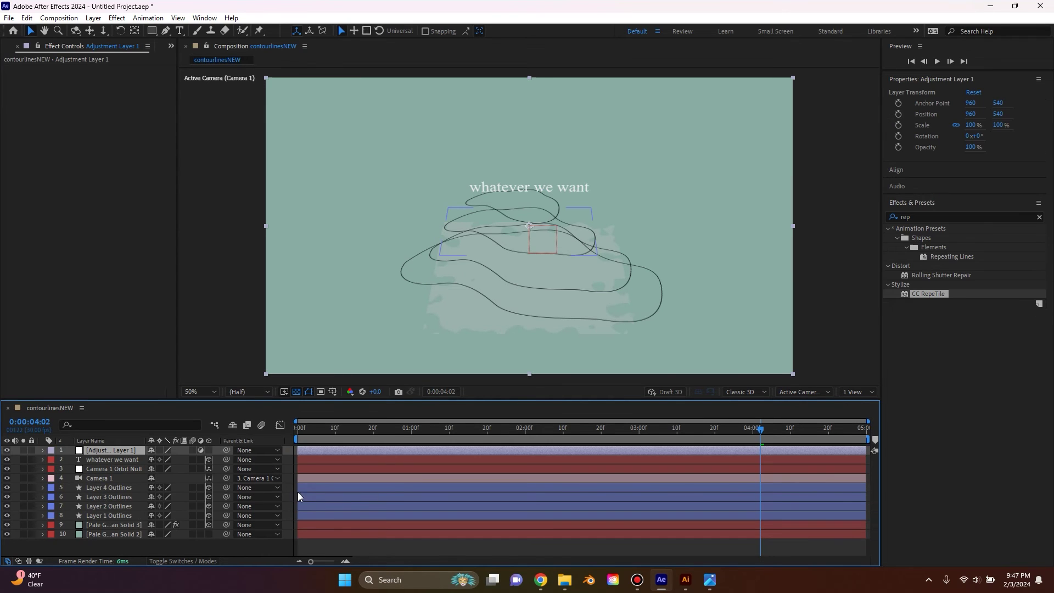
left_click(945, 217)
type("fast")
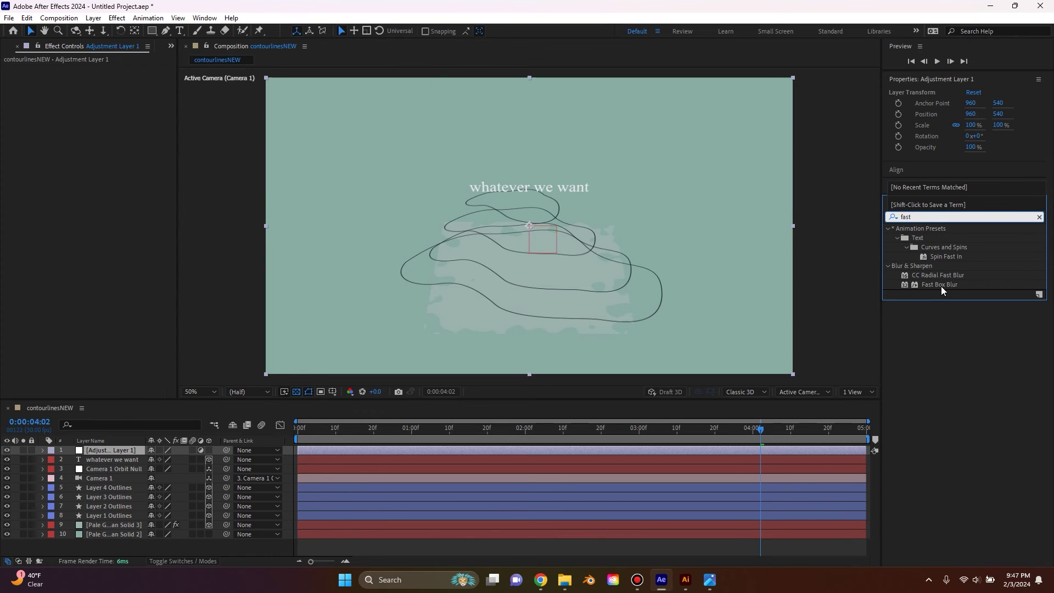
left_click_drag(939, 284, 131, 450)
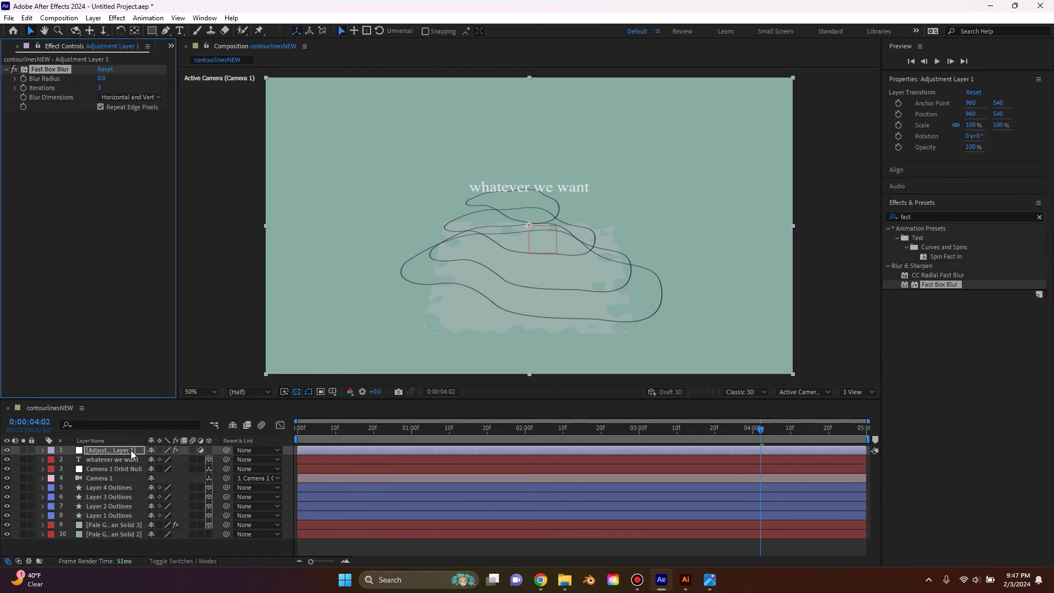
Step: Keyframe Blur Radius 30 at 0:00 and 0 at 26 frames
left_click_drag(501, 432, 269, 437)
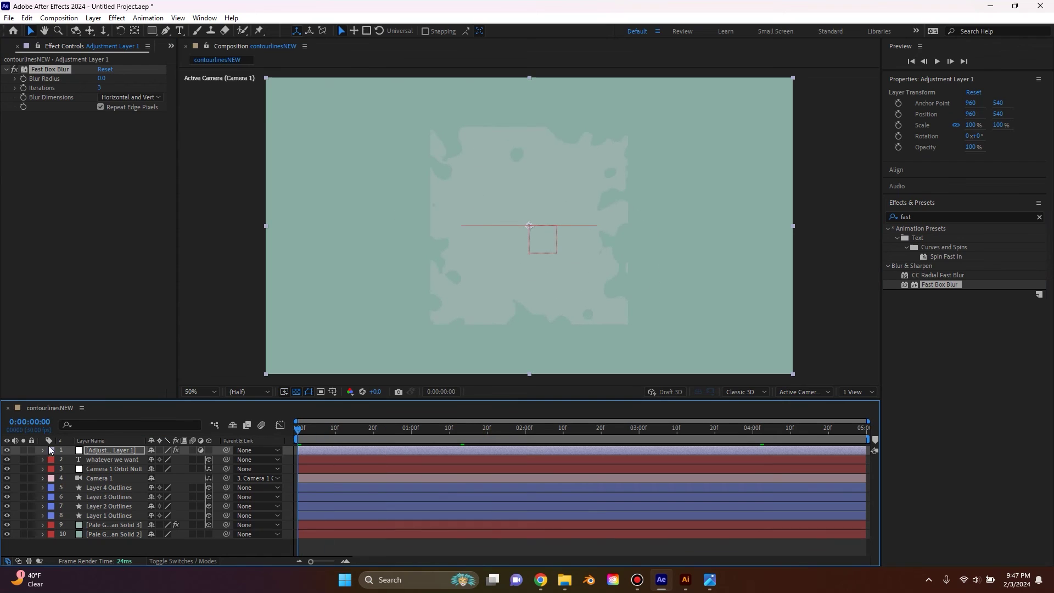
left_click(24, 80)
left_click_drag(118, 75, 124, 75)
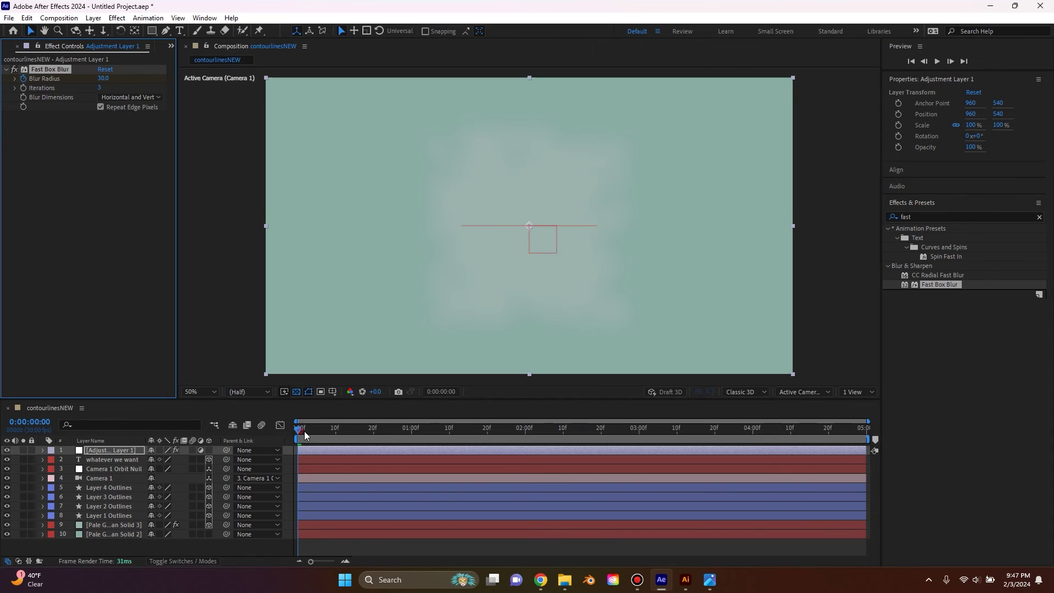
left_click_drag(305, 434, 397, 431)
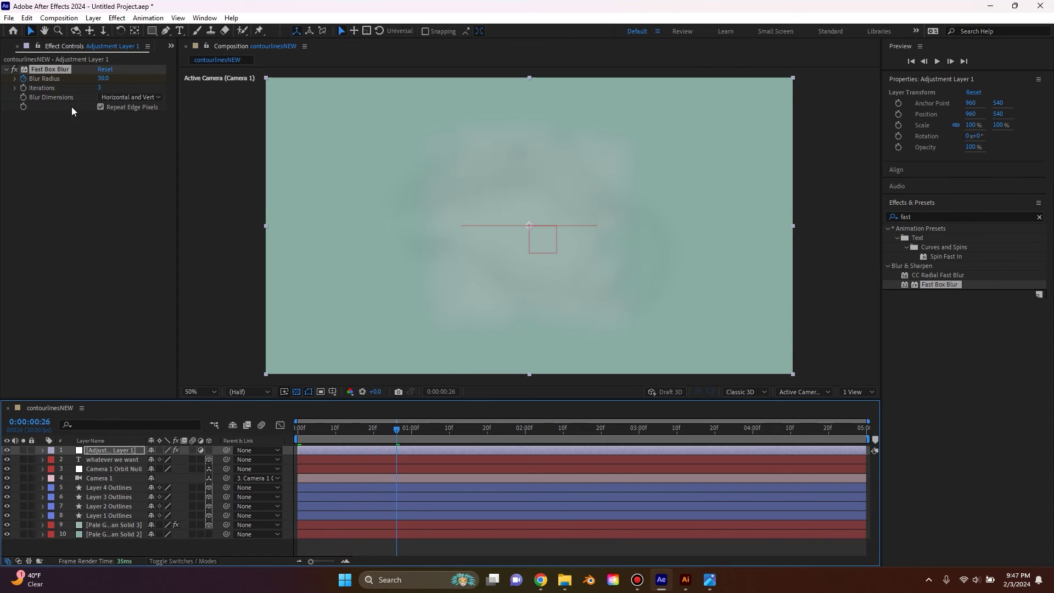
left_click(107, 81)
key("Return")
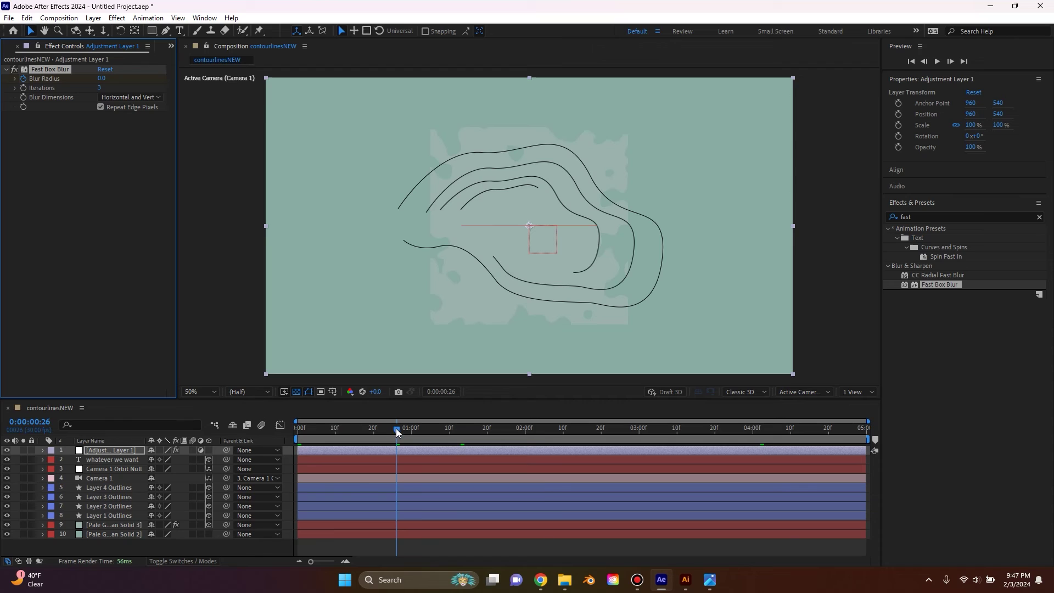
Step: Move the sharp Blur Radius keyframe later and preview the blur-in
key("u")
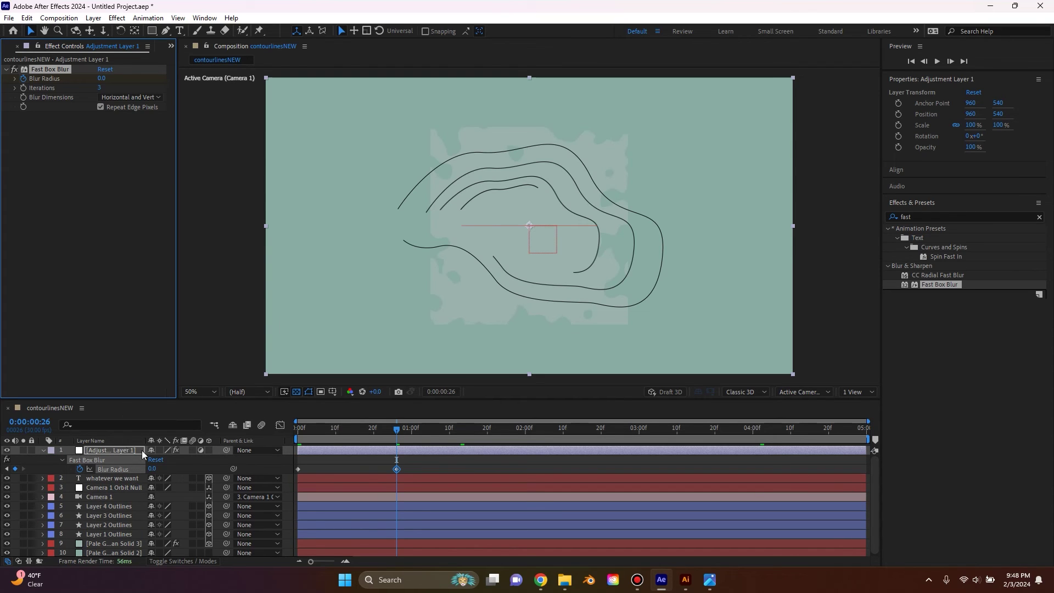
left_click_drag(397, 468, 292, 470)
right_click(303, 468)
left_click(297, 428)
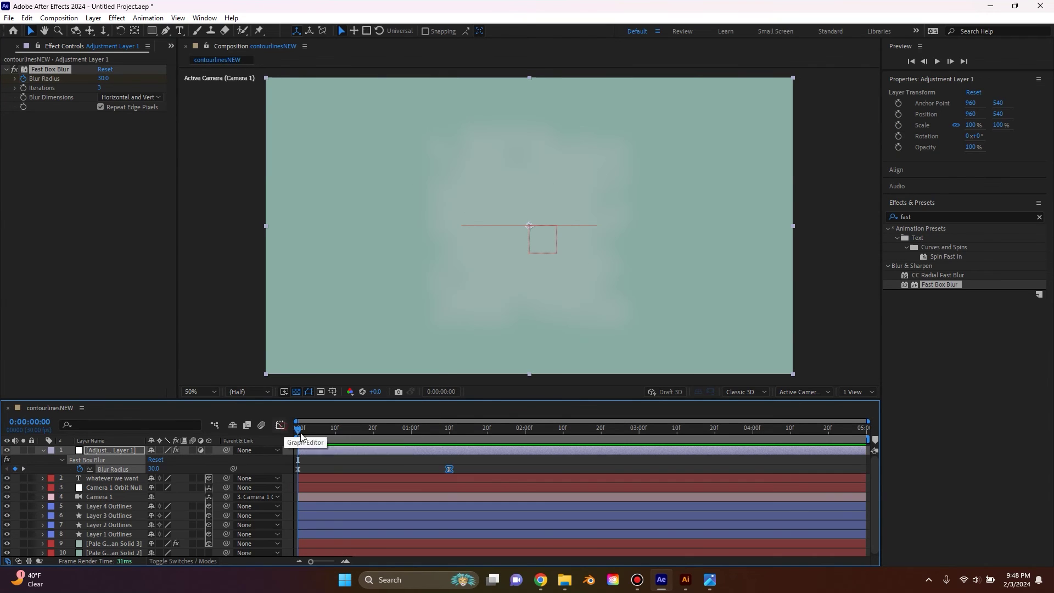
key("space")
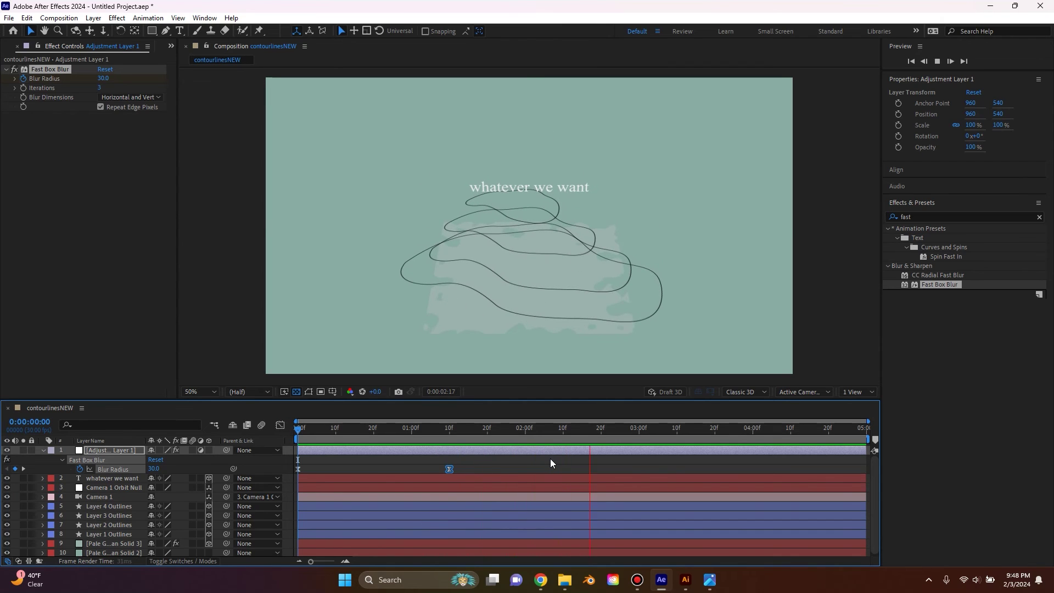
left_click(606, 423)
Step: Set Position keyframes on Layers 4, 3 and 2 Outlines at 0:00:04:00
left_click_drag(605, 422, 750, 425)
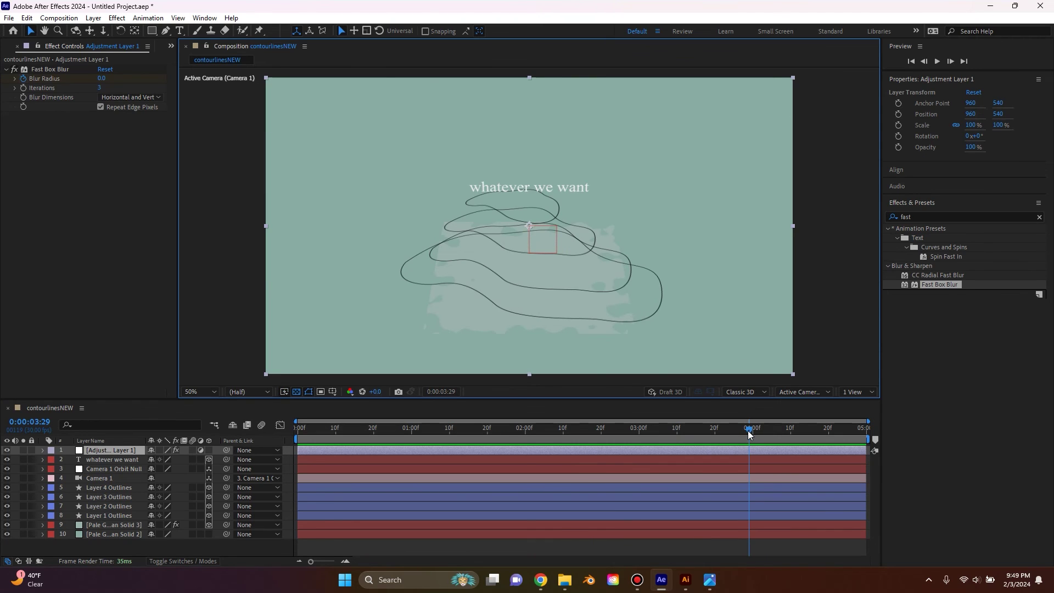
left_click_drag(749, 434, 754, 433)
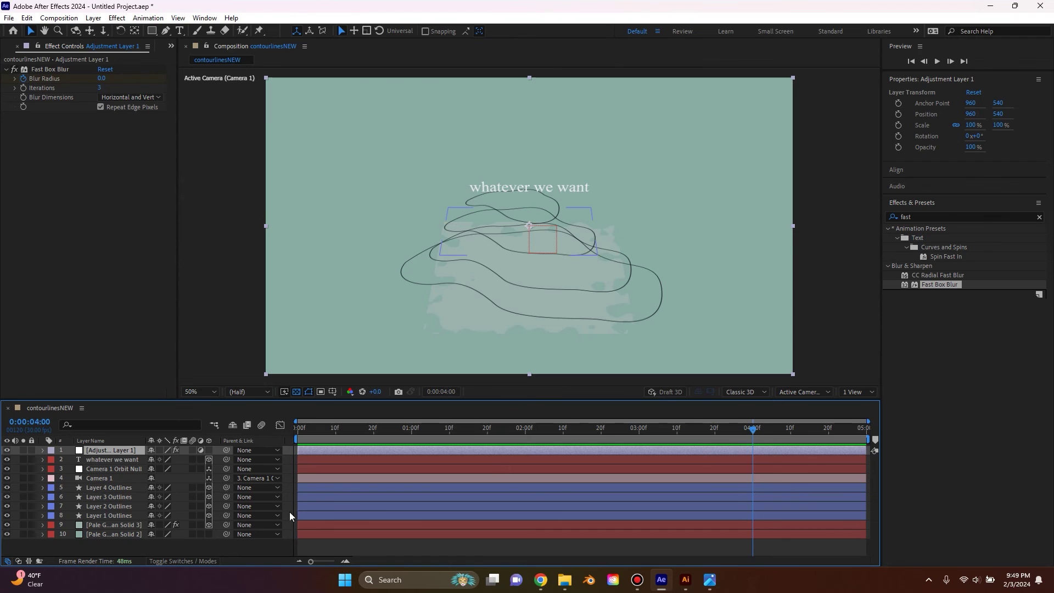
left_click(112, 505)
left_click(111, 487, "shift")
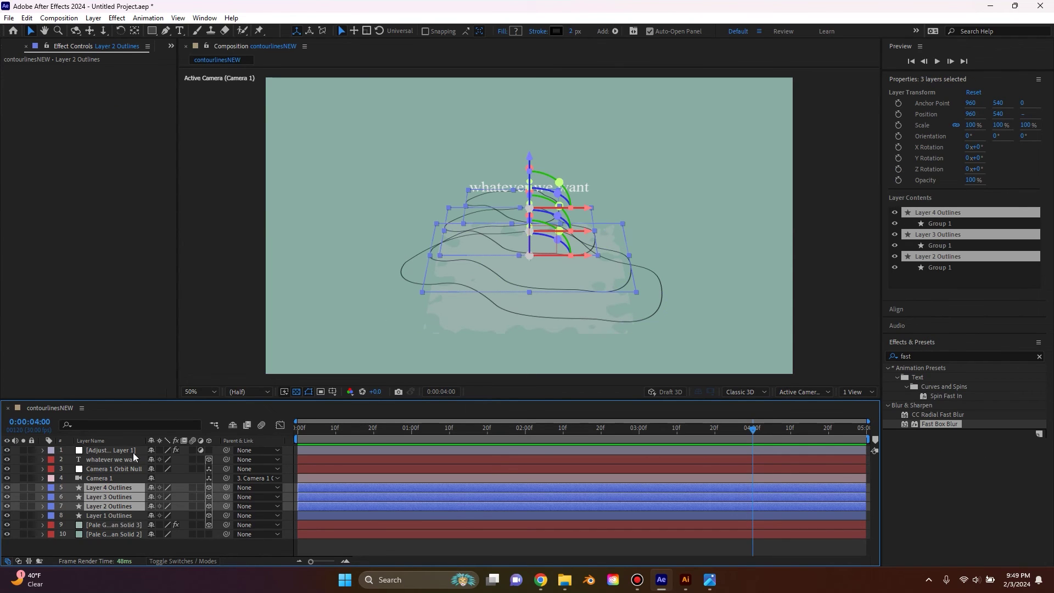
key("p")
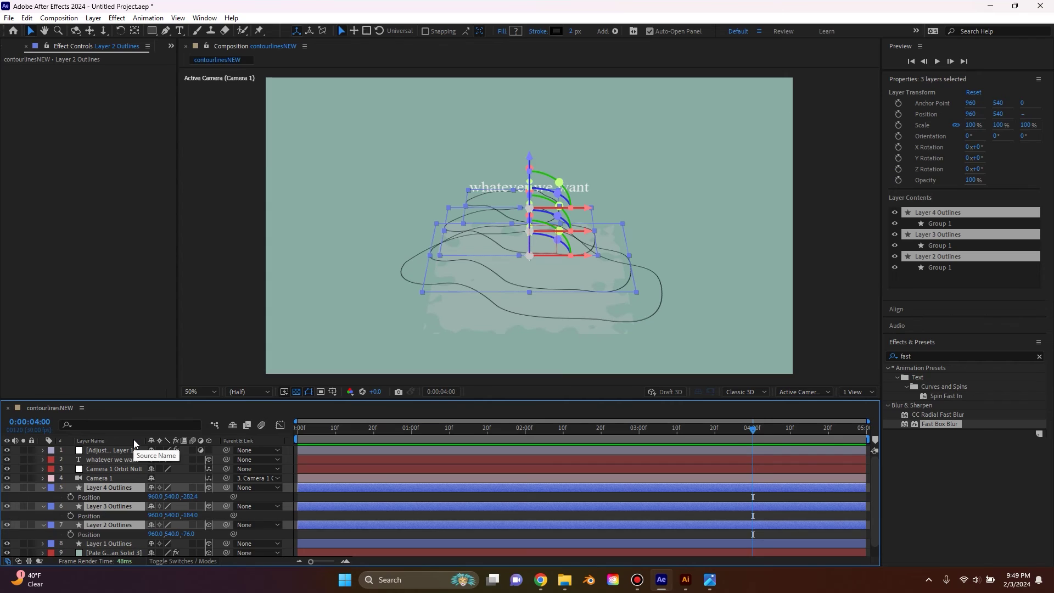
left_click(70, 497)
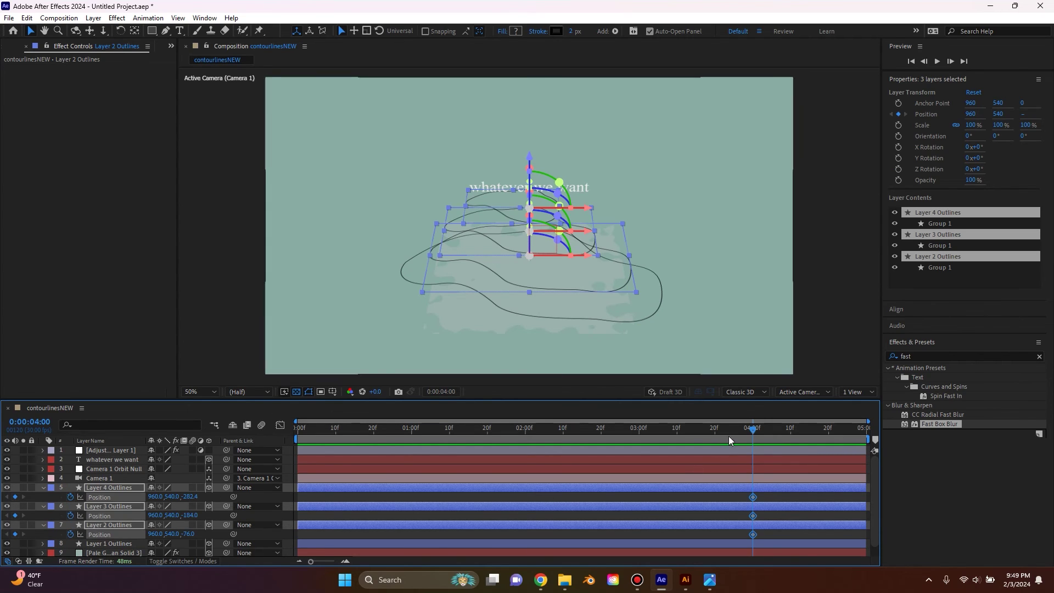
Step: At 0:00:04:10, set the Z position of Layers 4, 3 and 2 Outlines to 0
left_click_drag(790, 429, 790, 429)
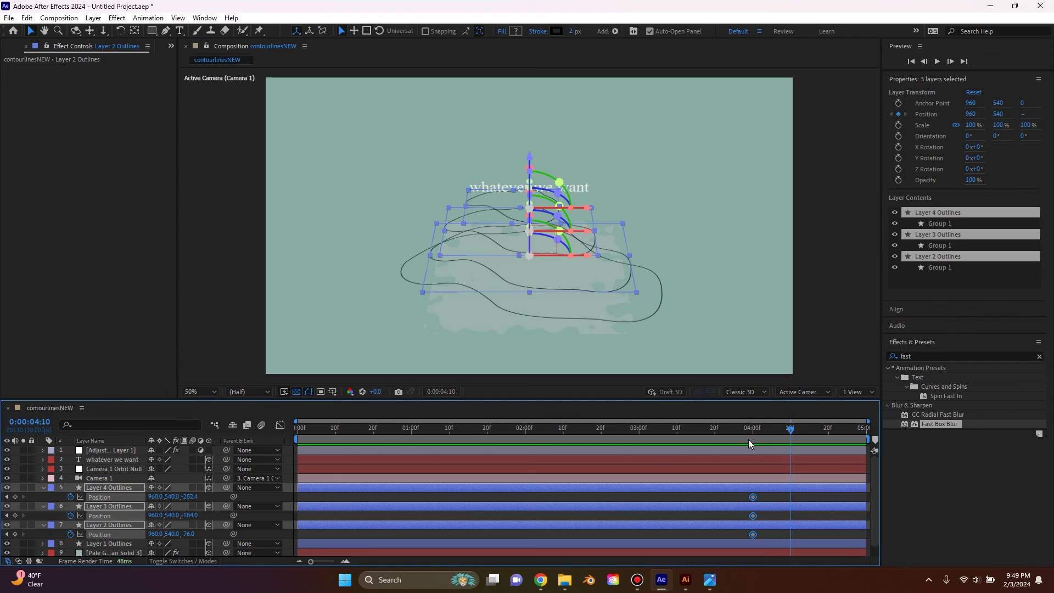
left_click(204, 499)
left_click(195, 496)
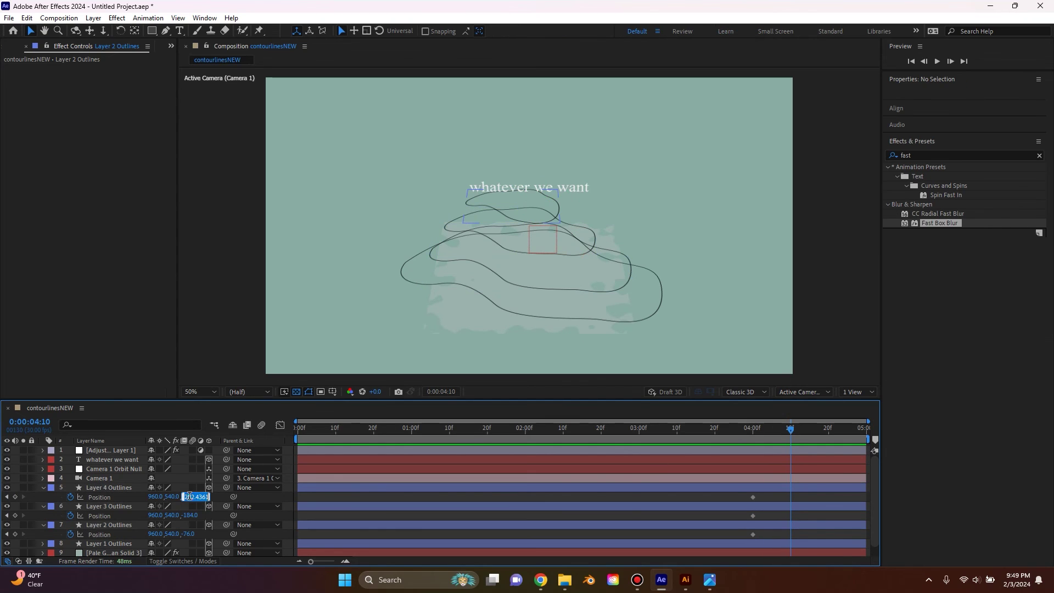
type("0")
key("Return")
left_click(191, 514)
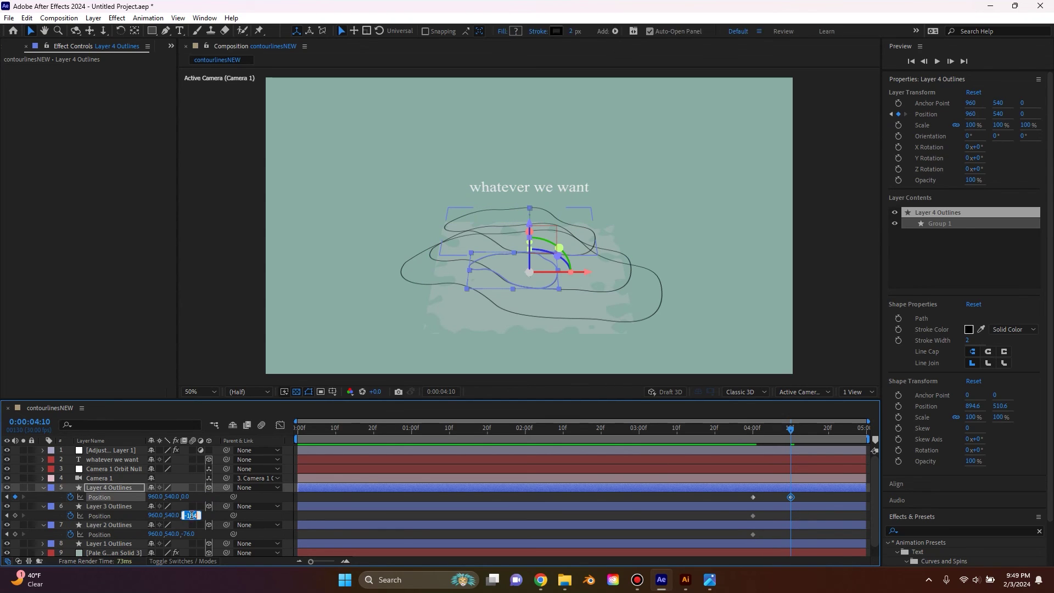
key("Return")
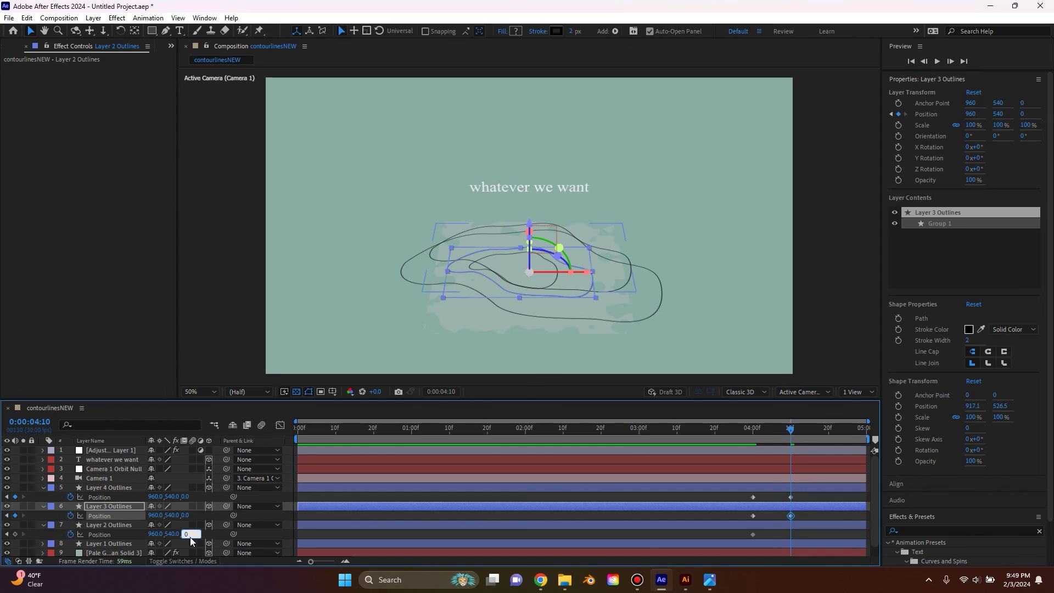
left_click(191, 538)
type("0")
key("Return")
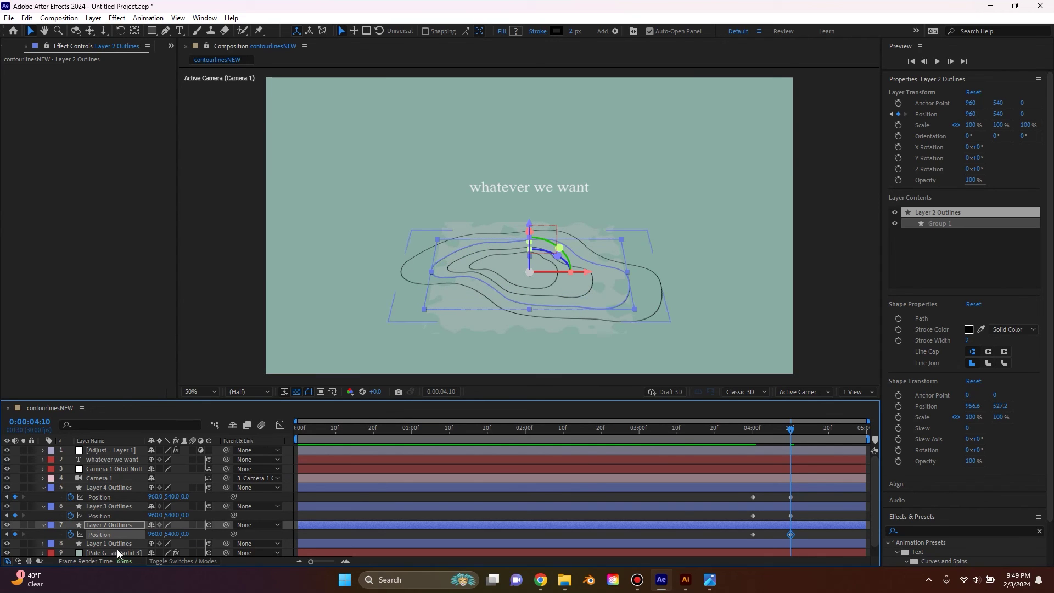
Step: Keyframe Opacity on all four Outlines layers, lowering it to 0% at 0:00:04:10
left_click(109, 543)
left_click(111, 489, "shift")
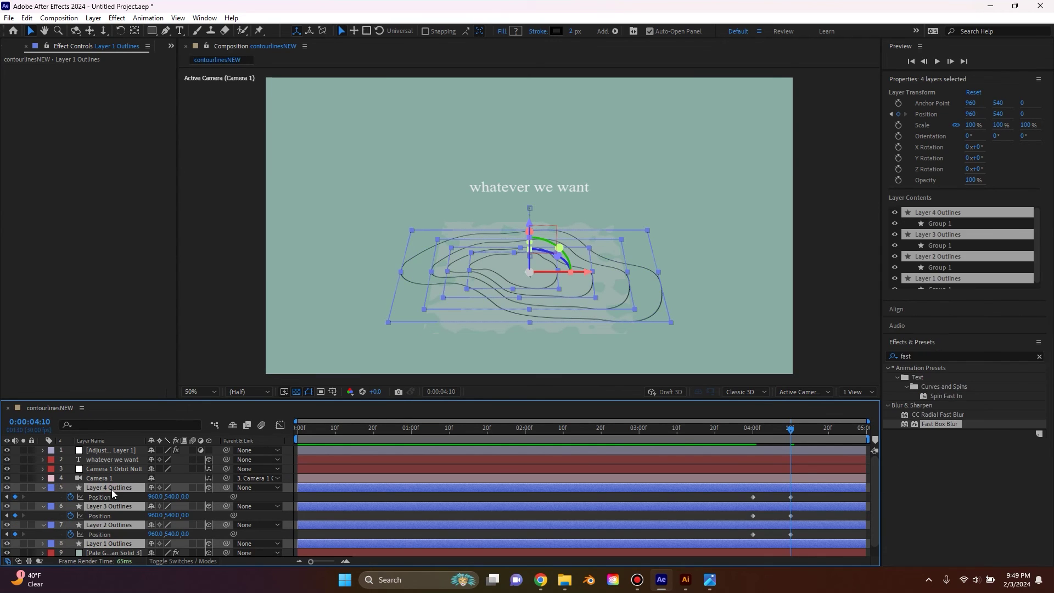
key("t")
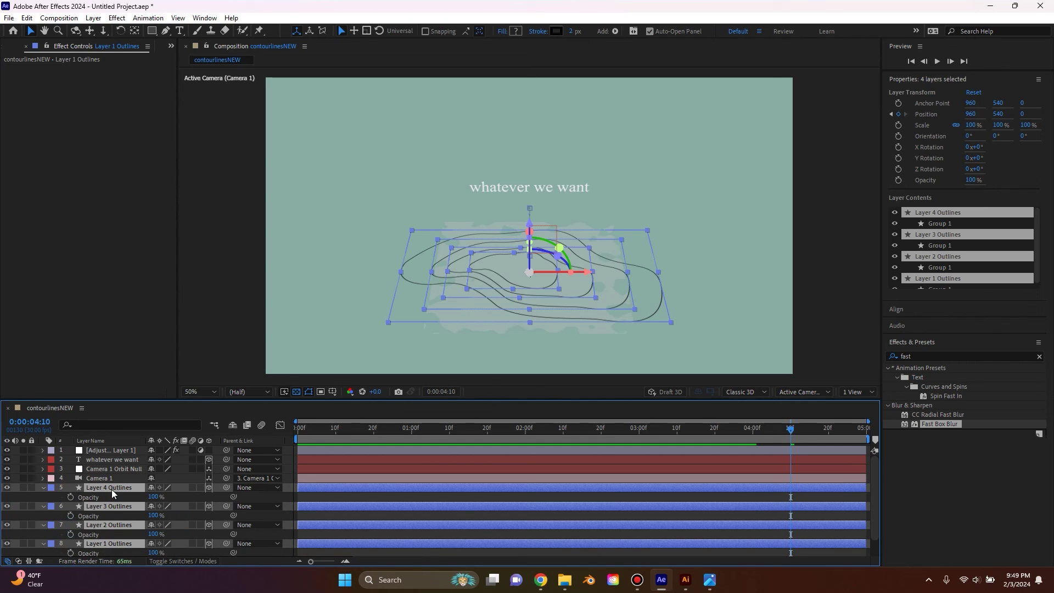
left_click(70, 497)
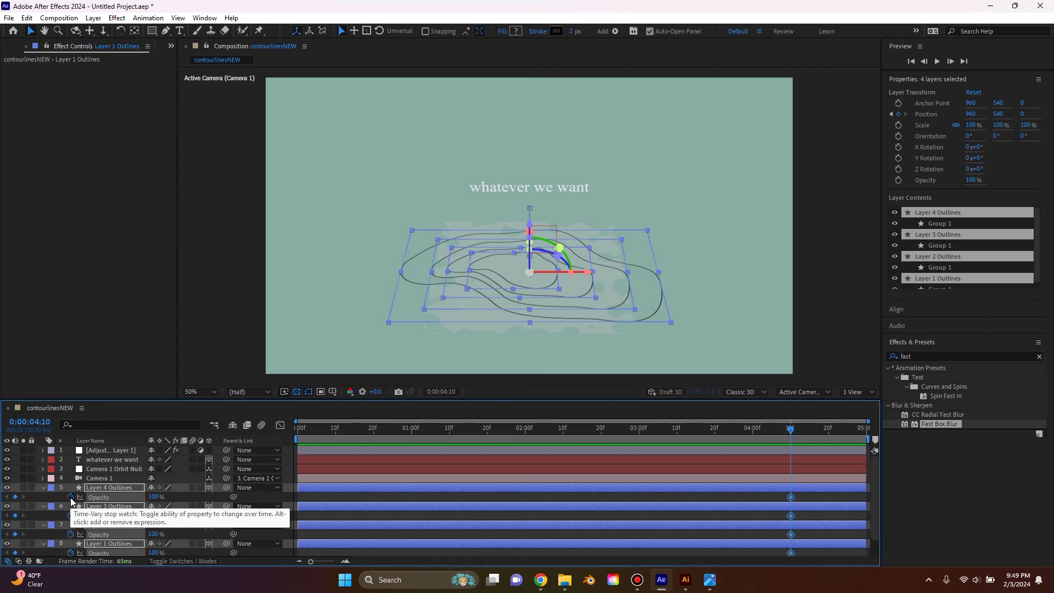
key("u")
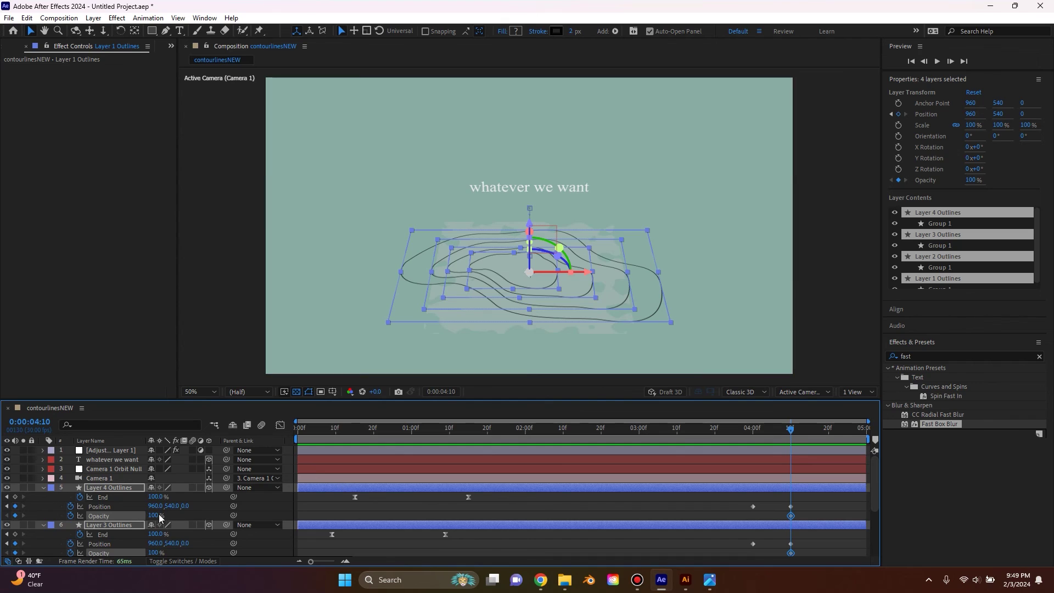
left_click_drag(126, 515, 77, 515)
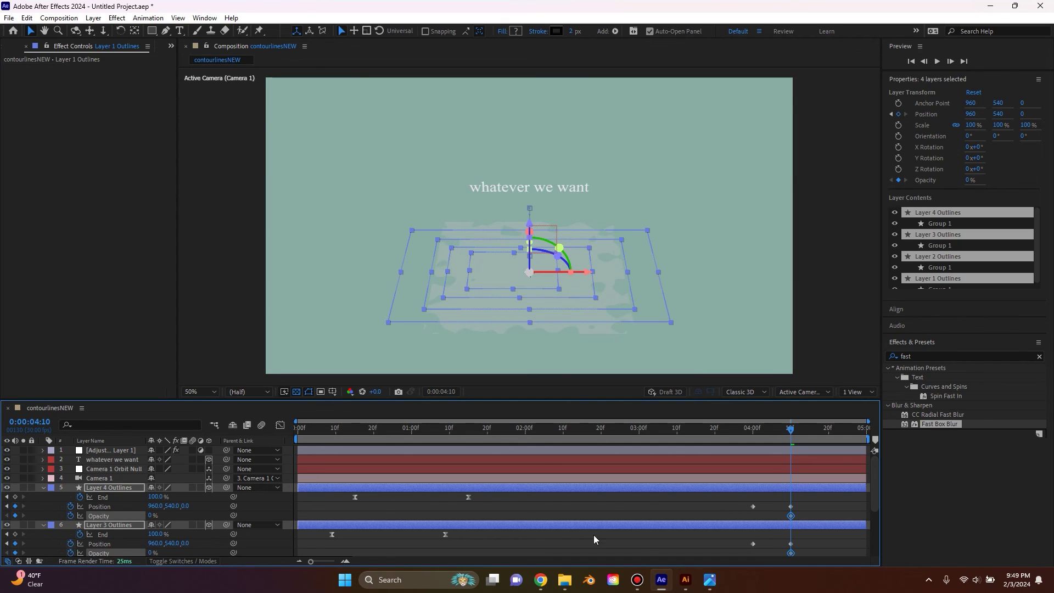
Step: Set the layers' opacity to 100% at 0:00:04:00 and preview the fade
left_click_drag(790, 431, 752, 435)
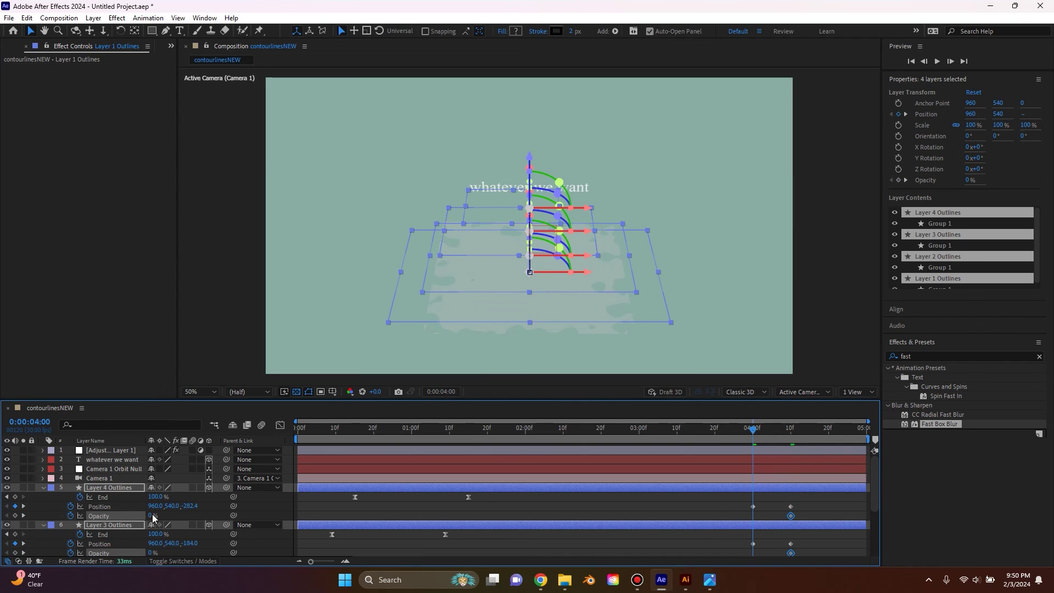
left_click_drag(153, 518, 251, 512)
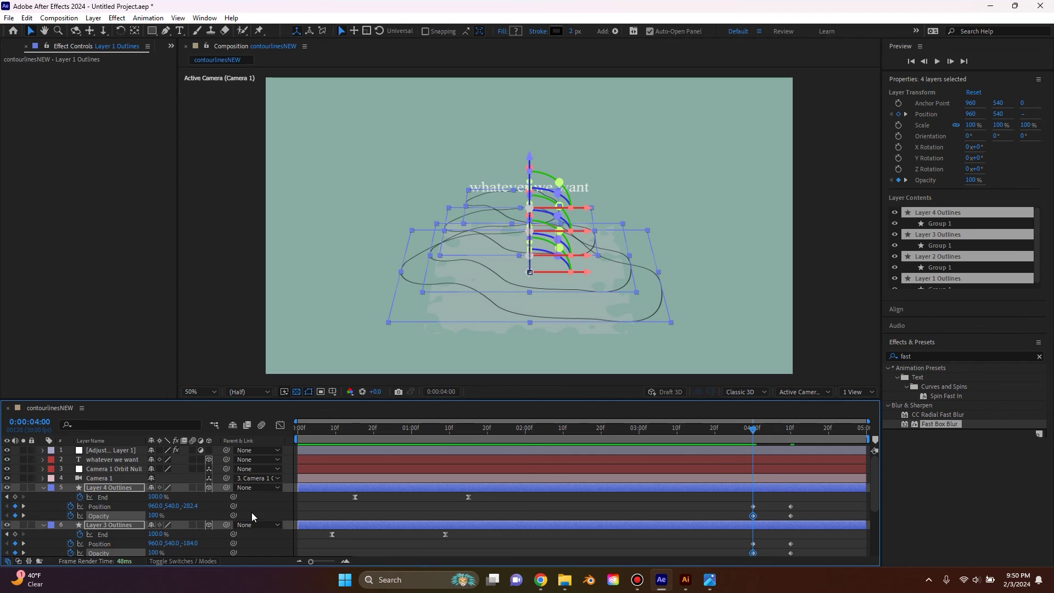
left_click(730, 504)
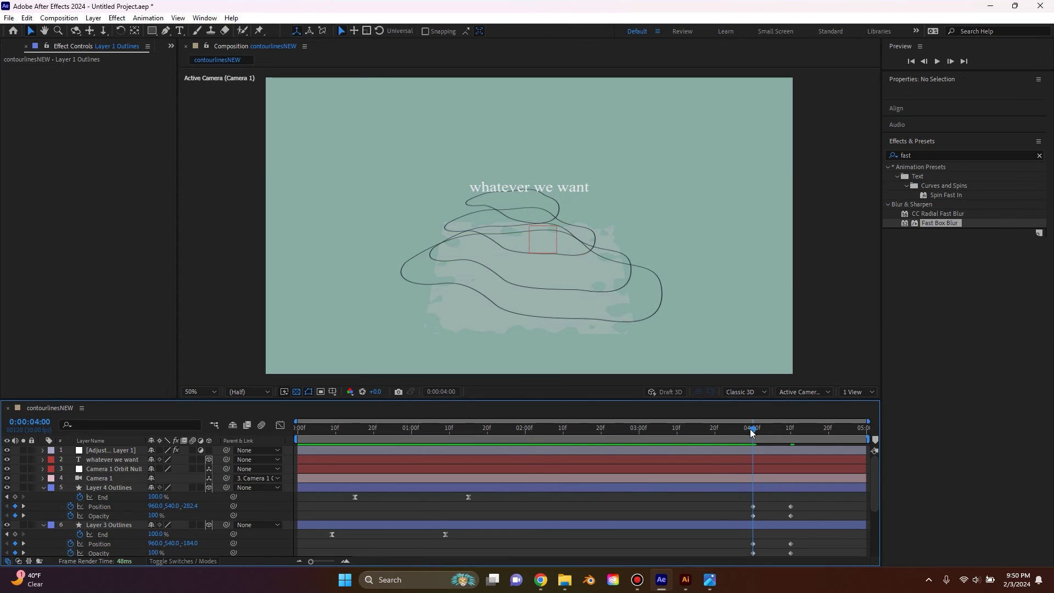
left_click_drag(751, 433, 741, 432)
key("space")
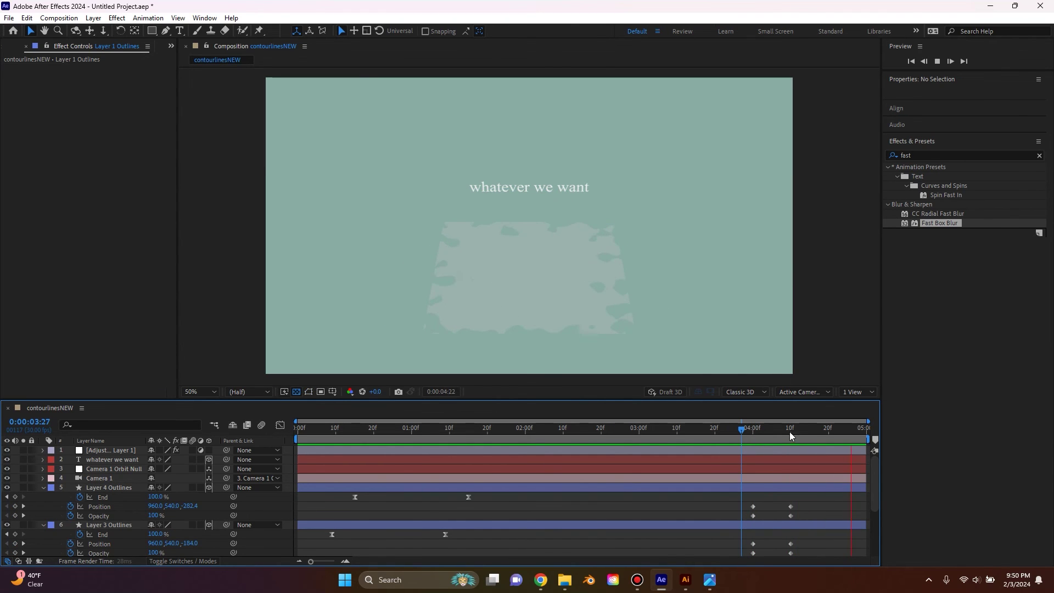
scroll(117, 516, "down", 3)
left_click(117, 542)
Step: Apply Easy Ease (F9) to the collapse and fade keyframes
key("t")
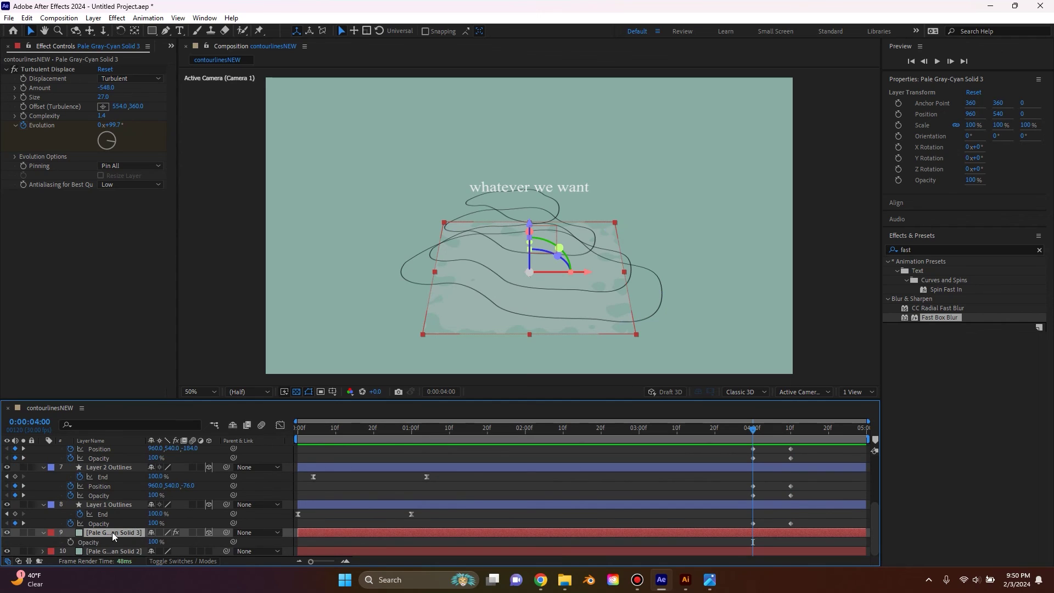
left_click_drag(802, 438, 738, 553)
key("F9")
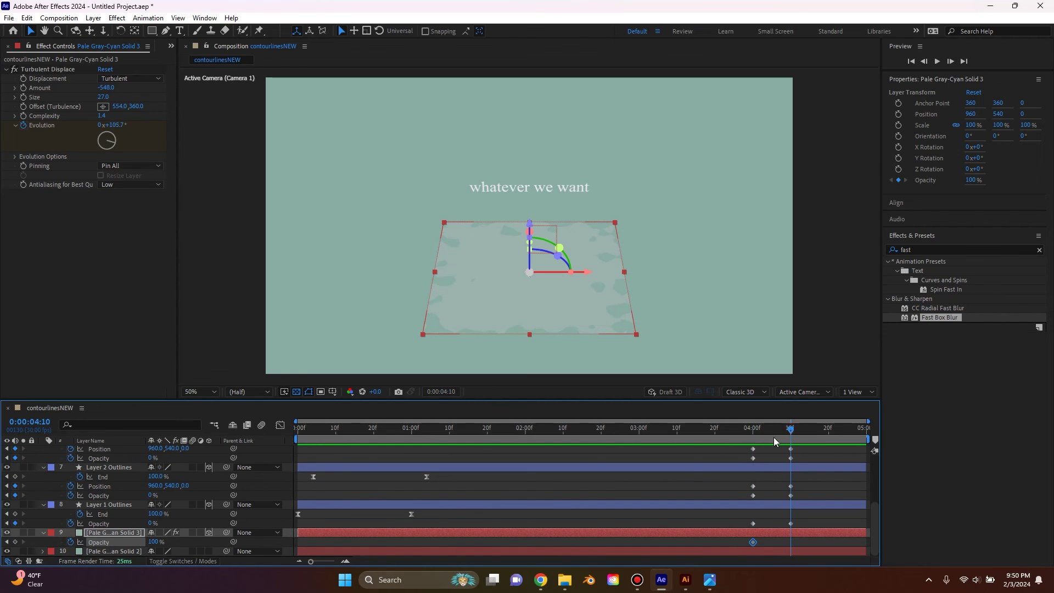
left_click(625, 508)
Step: In the Graph Editor, sharpen the speed curves of the 0:00:04:10 keyframes into a steeper peak
scroll(625, 508, "up", 5)
left_click(112, 460)
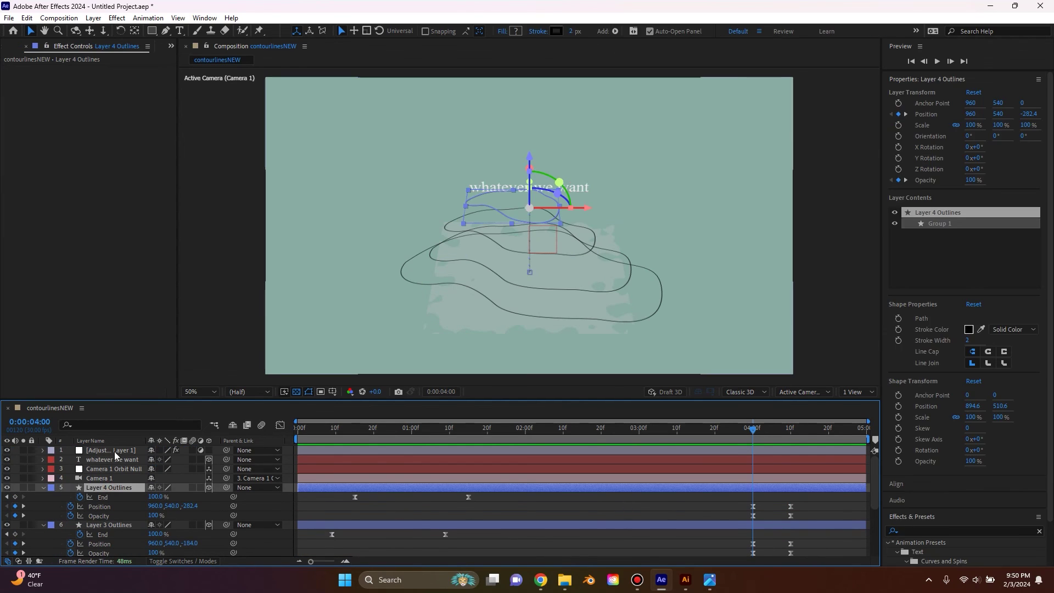
key("k")
scroll(165, 505, "down", 3)
left_click_drag(740, 443, 813, 556)
left_click(280, 426)
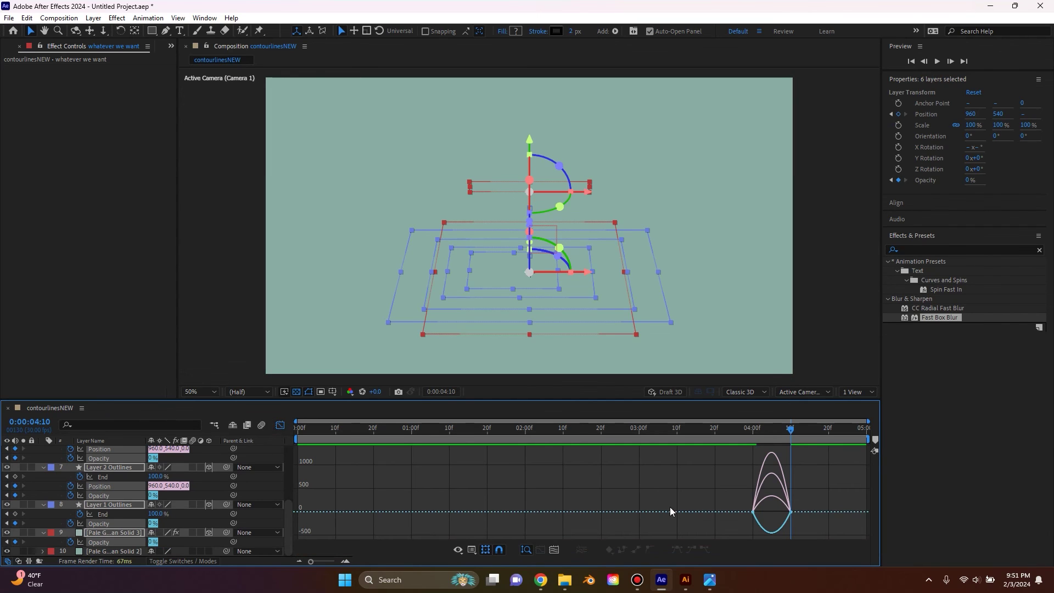
left_click_drag(811, 479, 789, 532)
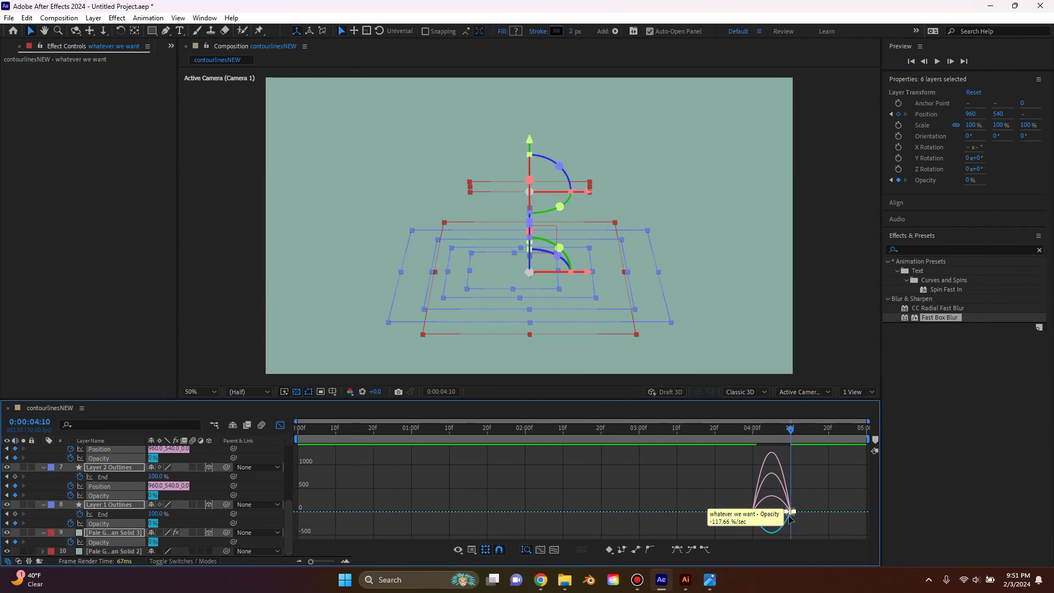
mouse_move(783, 515)
left_mouse_down()
mouse_move(754, 464)
mouse_move(749, 491)
mouse_move(771, 511)
left_mouse_up()
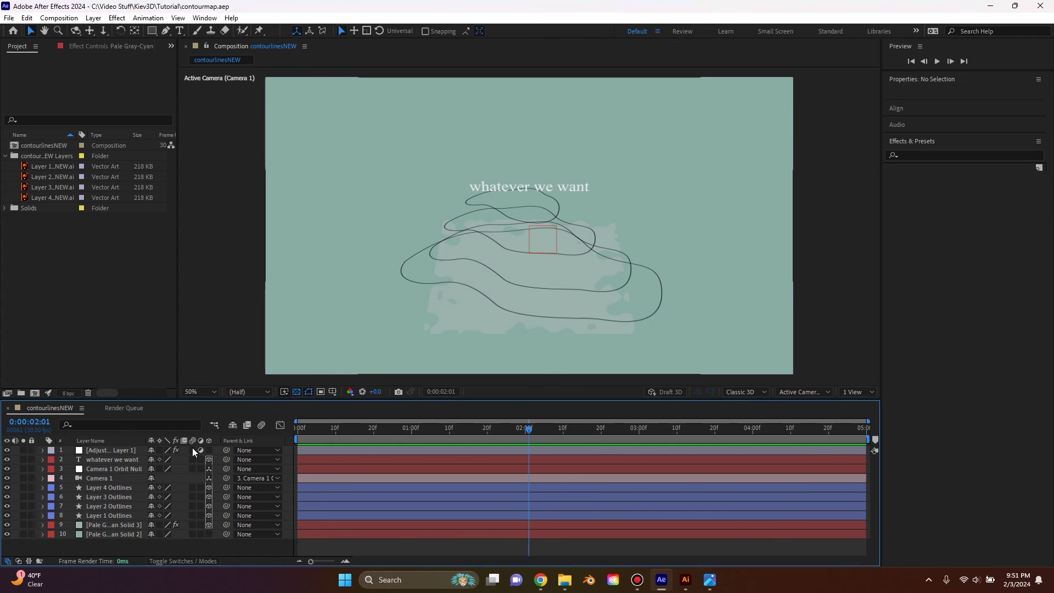
Step: Turn on the Motion Blur switch for the layers and return the playhead to the start
left_click_drag(192, 450, 192, 533)
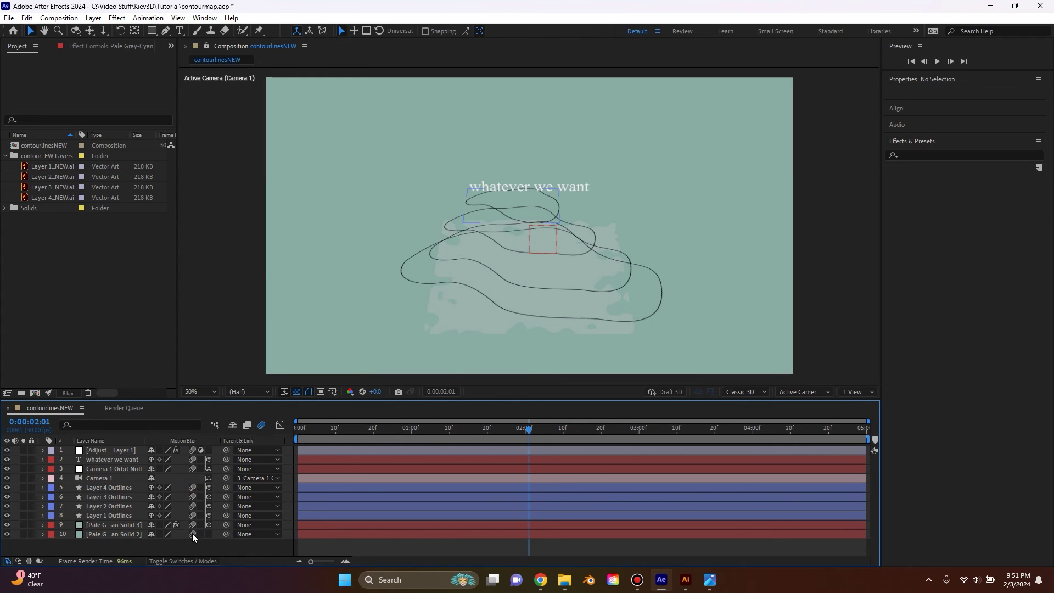
left_click_drag(521, 436, 280, 427)
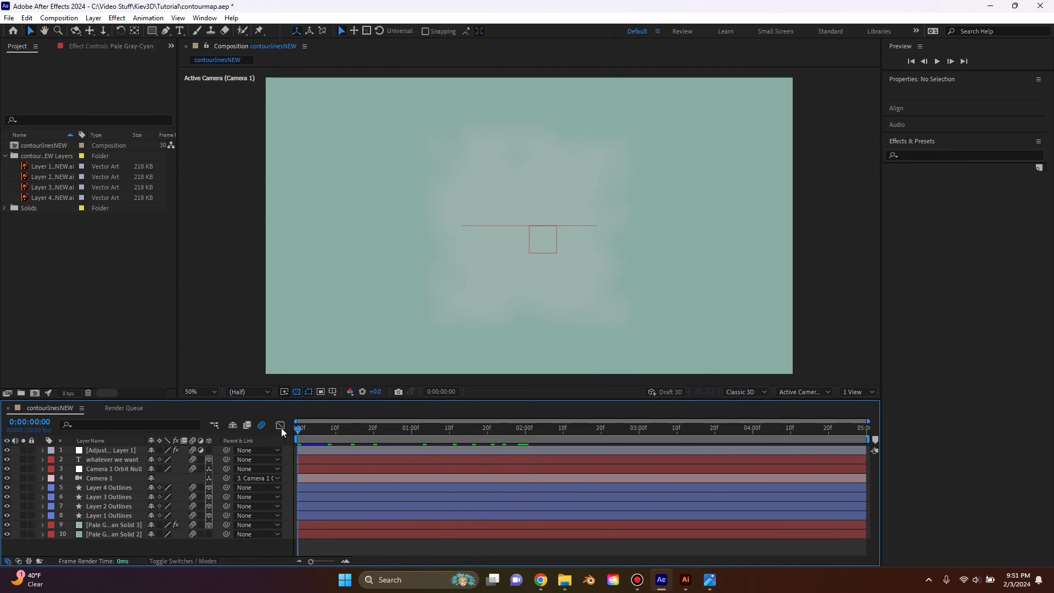